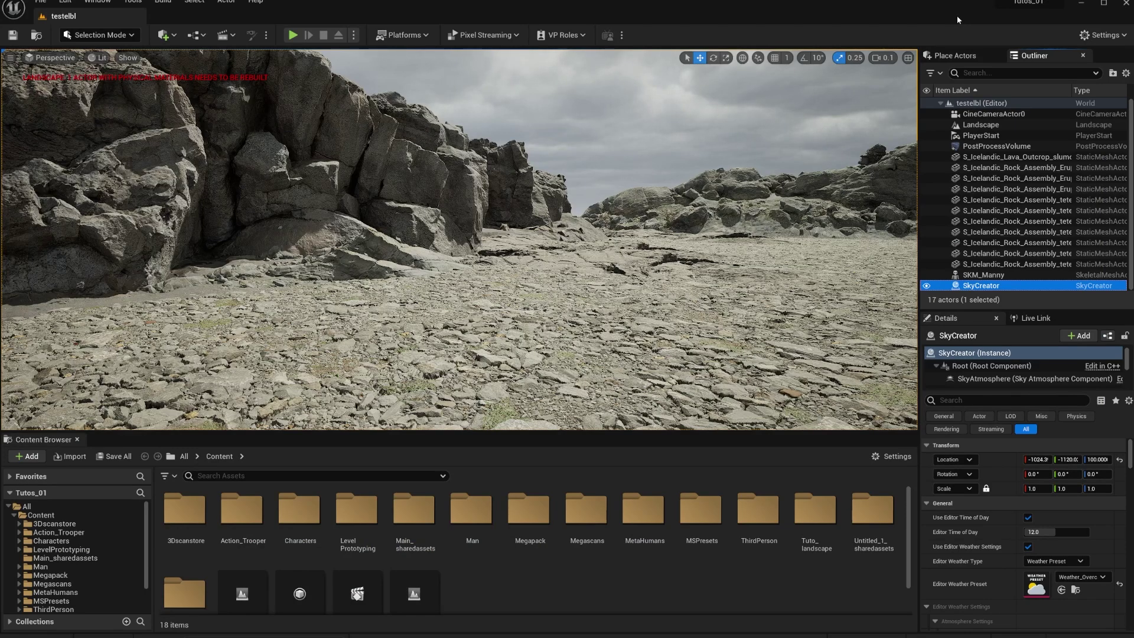
pyautogui.moveTo(801, 159); pyautogui.dragTo(821, 177, button='right')
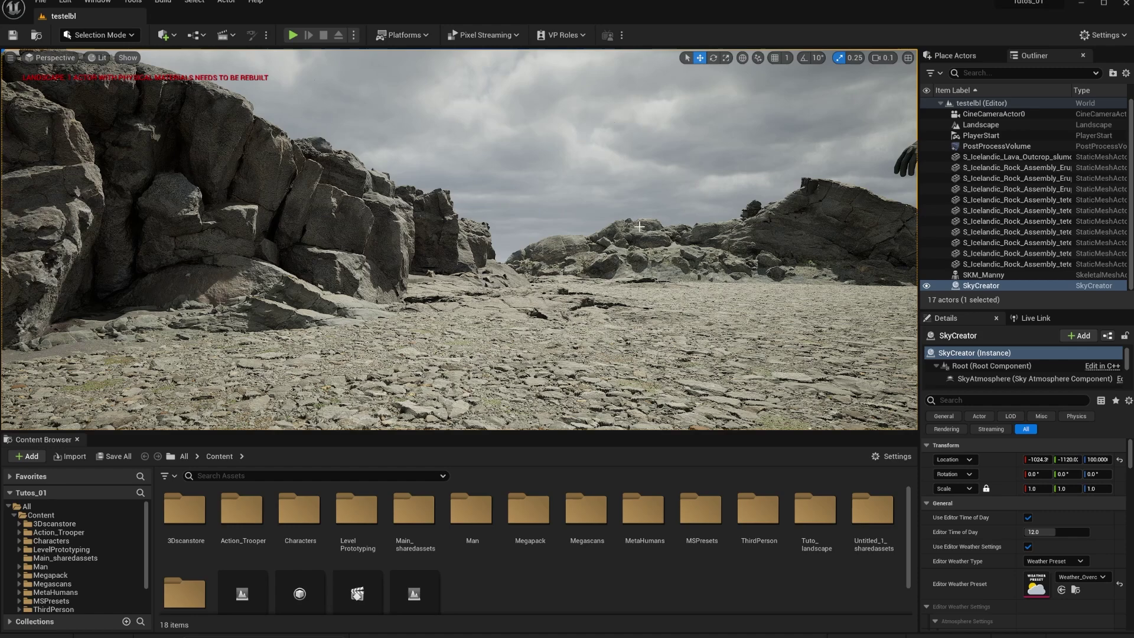
pyautogui.moveTo(639, 227); pyautogui.dragTo(634, 244, button='right')
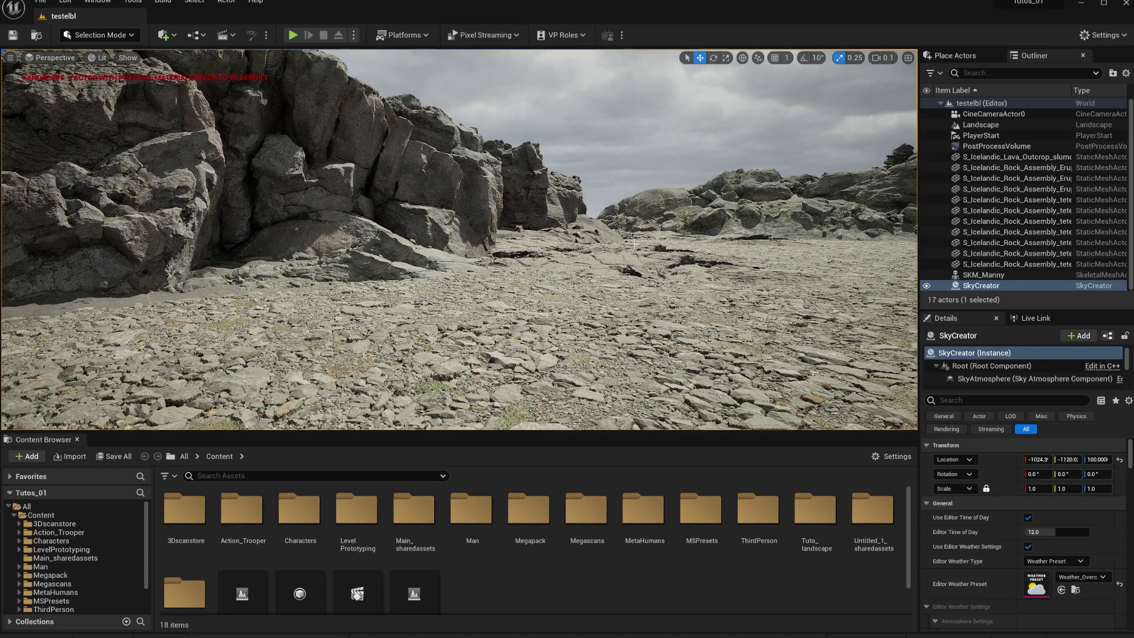
pyautogui.moveTo(632, 319)
pyautogui.mouseDown(button='right')
pyautogui.moveTo(685, 319)
pyautogui.moveTo(634, 310)
pyautogui.mouseUp(button='right')
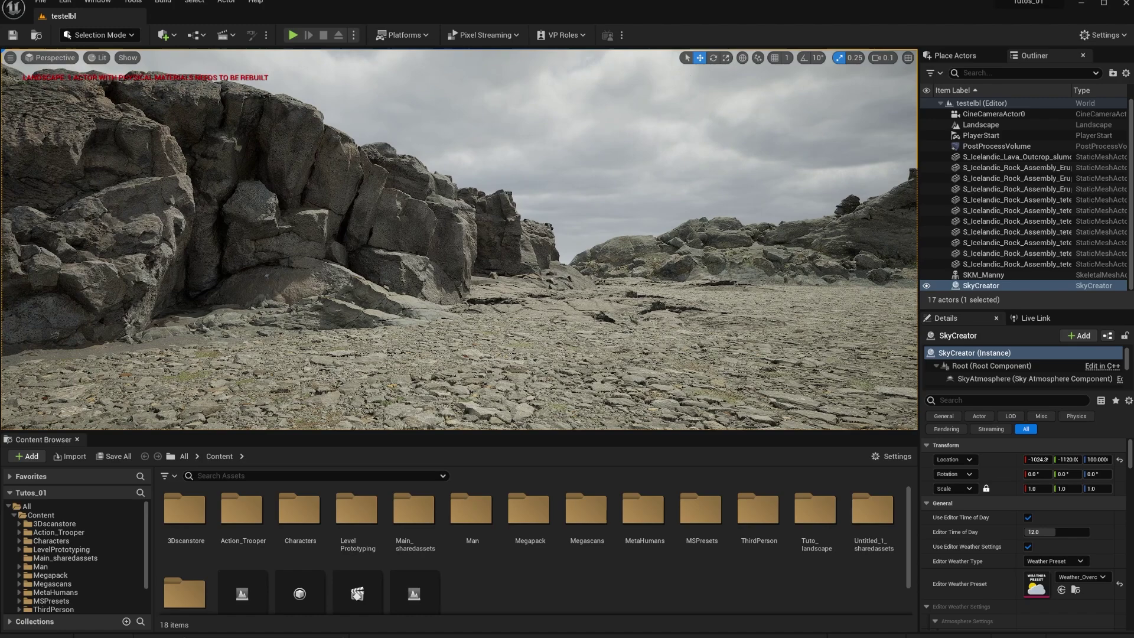
pyautogui.hotkey('alt', 'Tab')
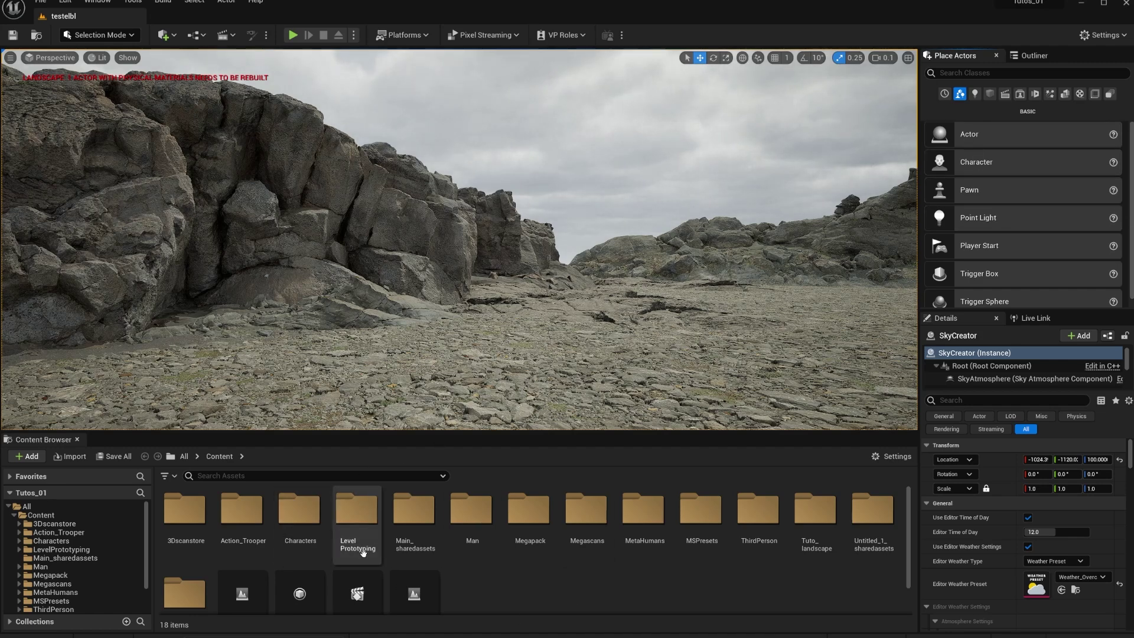
# Search the project's plugins for "sky" to check that the Sky Creator plugin is enabled, and put the plugin browser away.
pyautogui.click(1101, 34)
pyautogui.click(1116, 93)
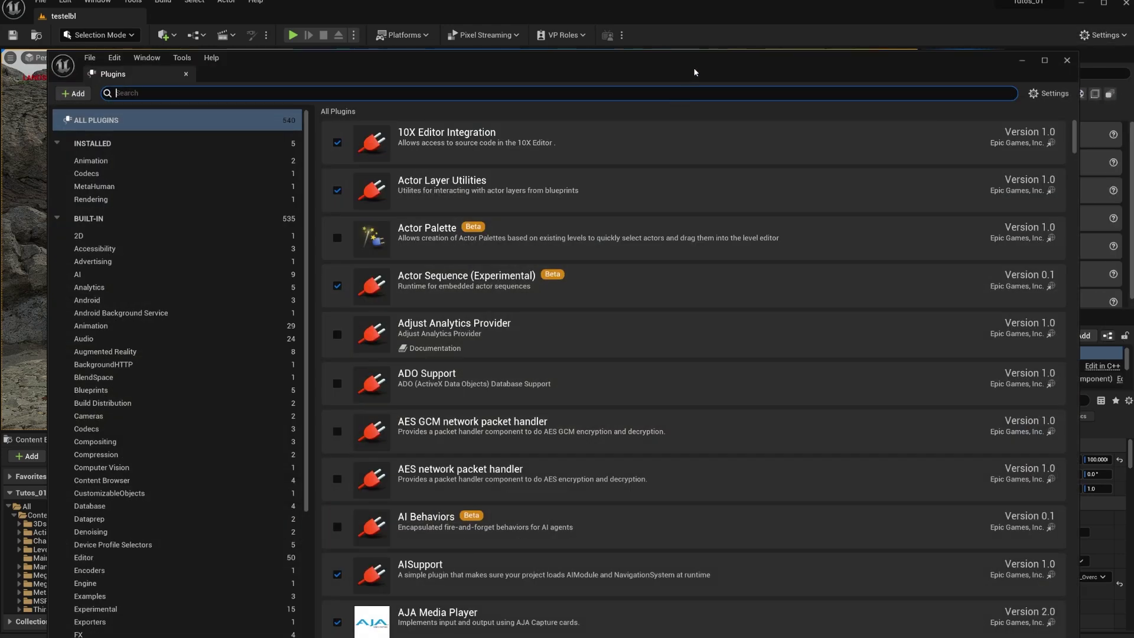
pyautogui.moveTo(693, 67); pyautogui.dragTo(691, 38)
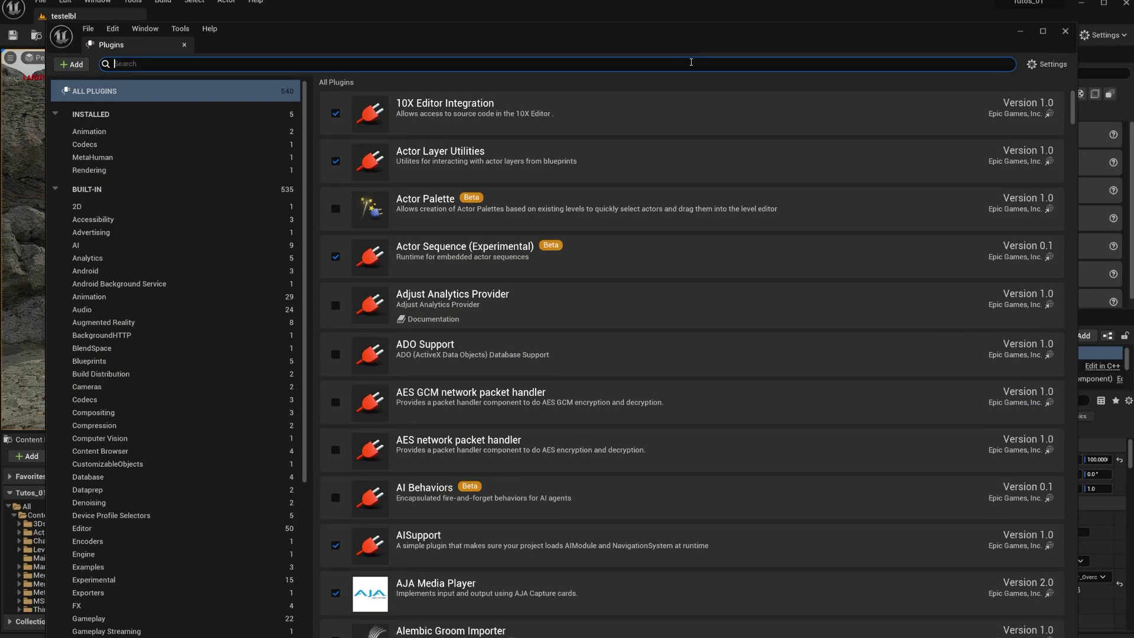
pyautogui.write('sky')
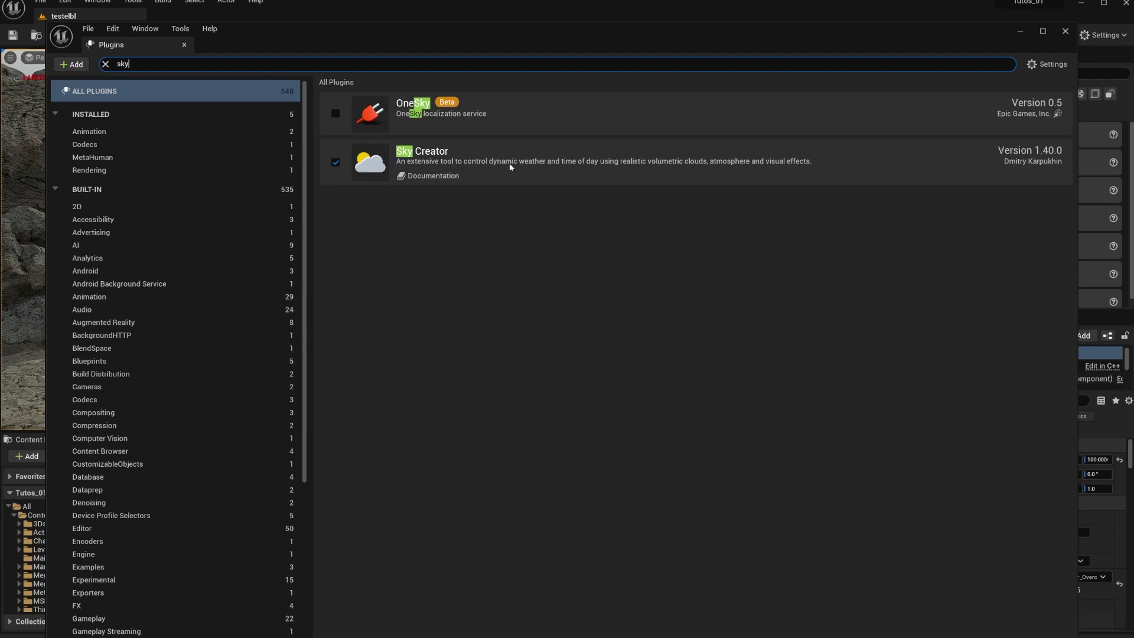
pyautogui.click(1020, 31)
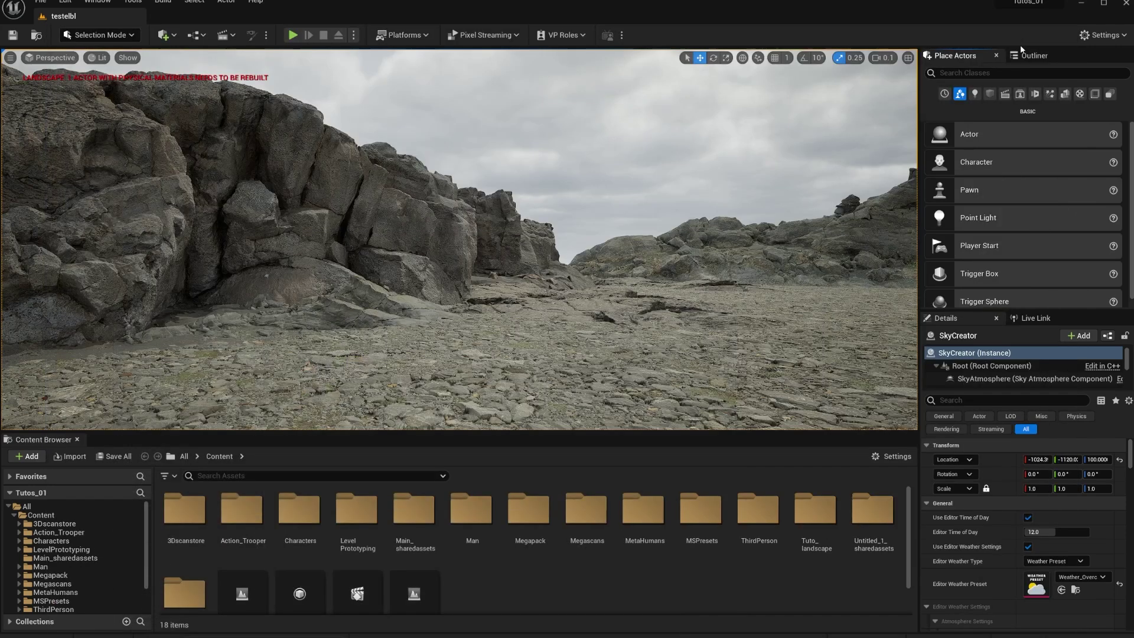
# Find the Sky Creator actor among the placeable lights and return to the scene outliner.
pyautogui.click(974, 93)
pyautogui.scroll(-1, 1005, 229)
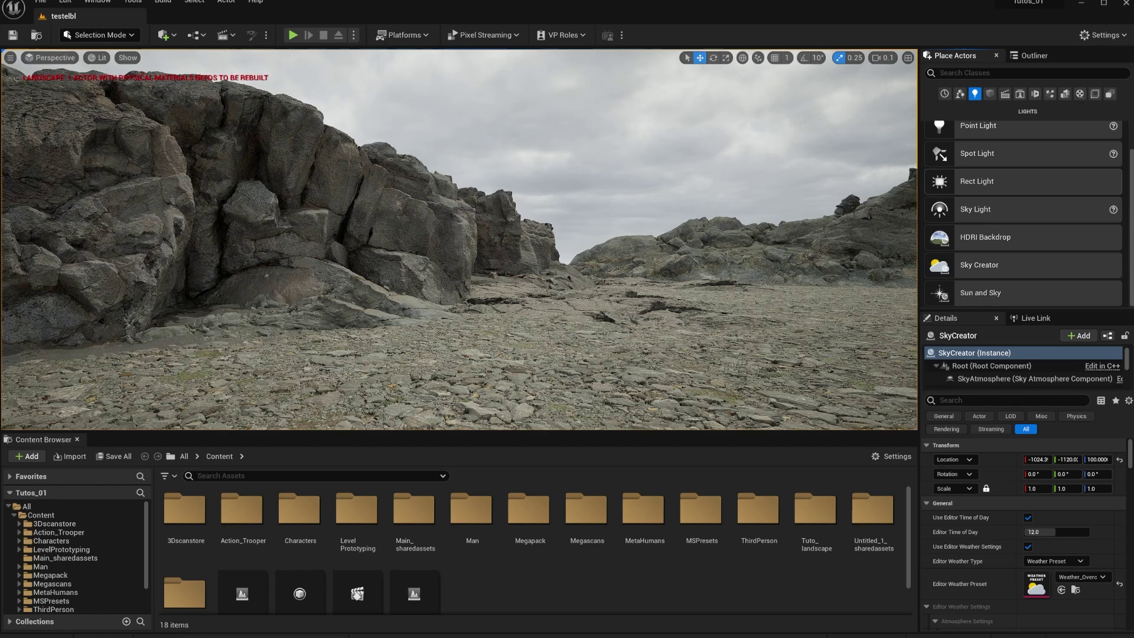
pyautogui.click(1034, 55)
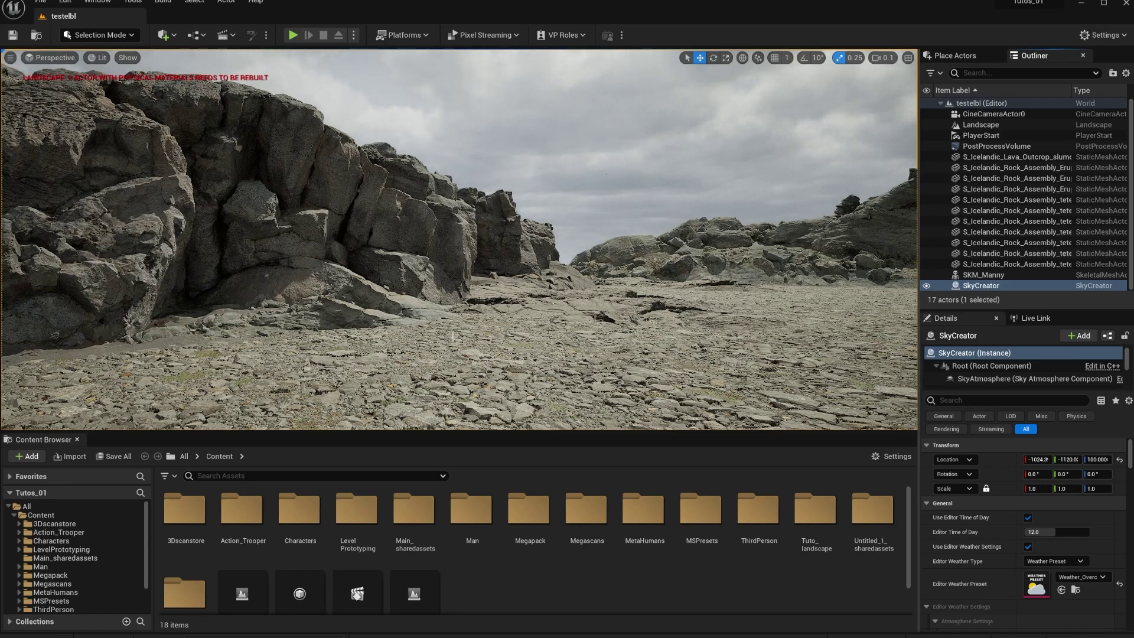
pyautogui.moveTo(453, 336); pyautogui.dragTo(520, 345, button='right')
pyautogui.moveTo(478, 307); pyautogui.dragTo(482, 331)
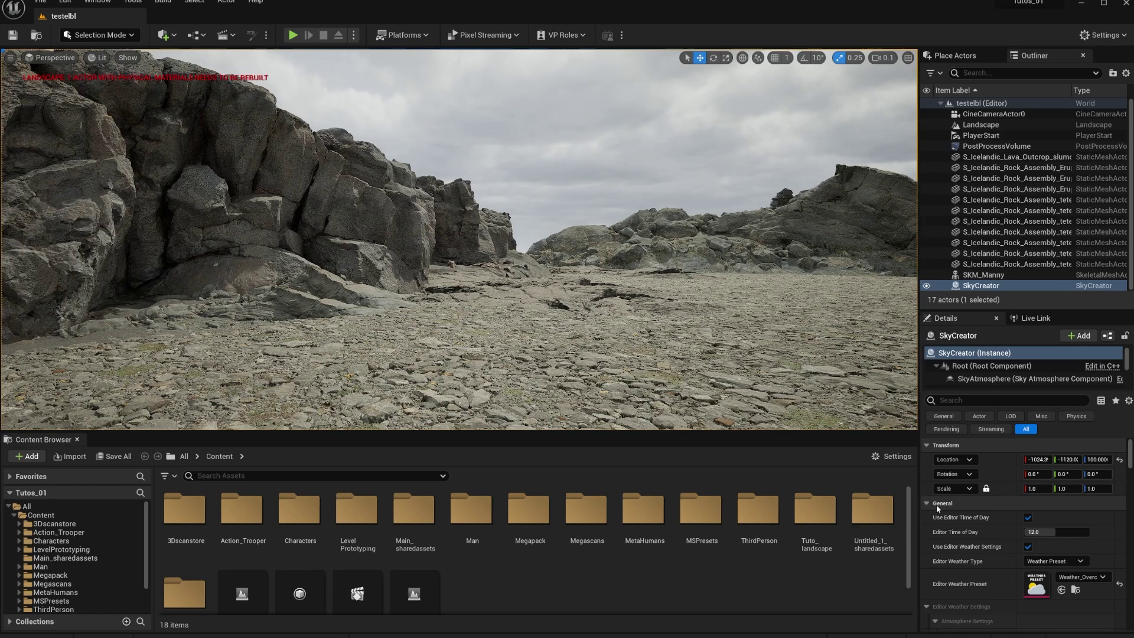
# Review the SkyCreator actor's general and weather settings, and toggle its visibility off and back on.
pyautogui.scroll(-1, 1042, 553)
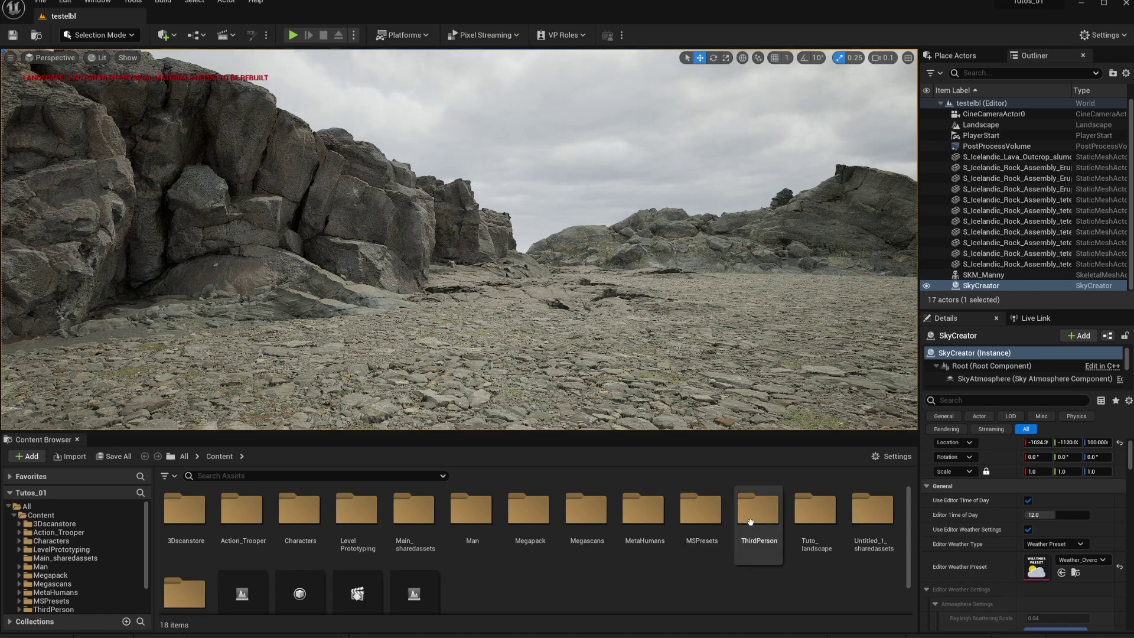
pyautogui.scroll(-2, 1060, 567)
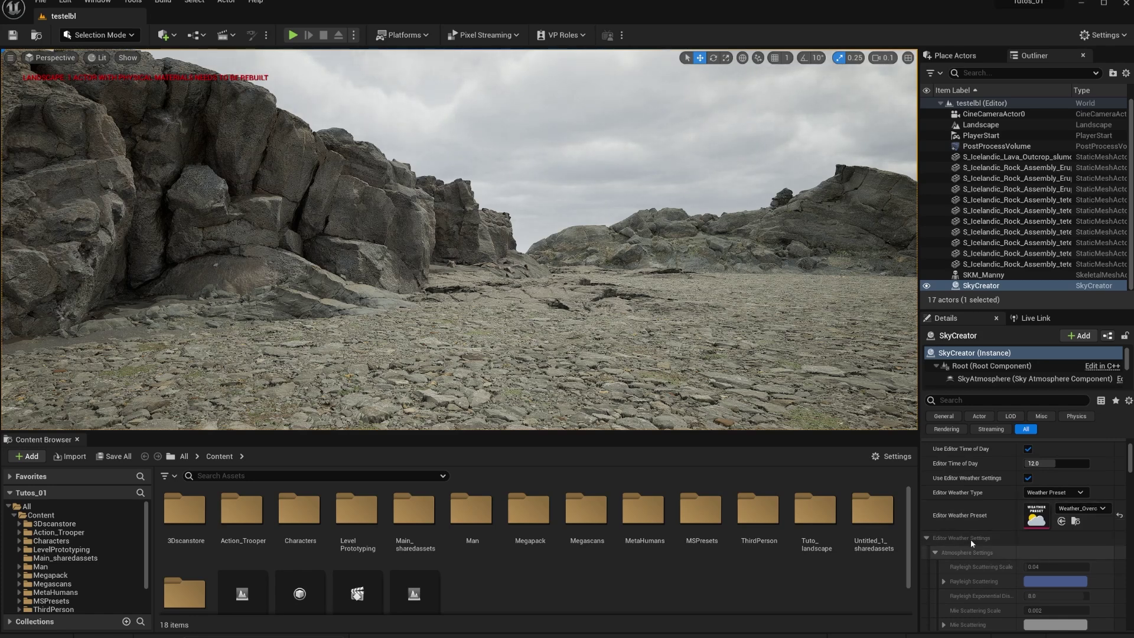
pyautogui.scroll(-2, 969, 539)
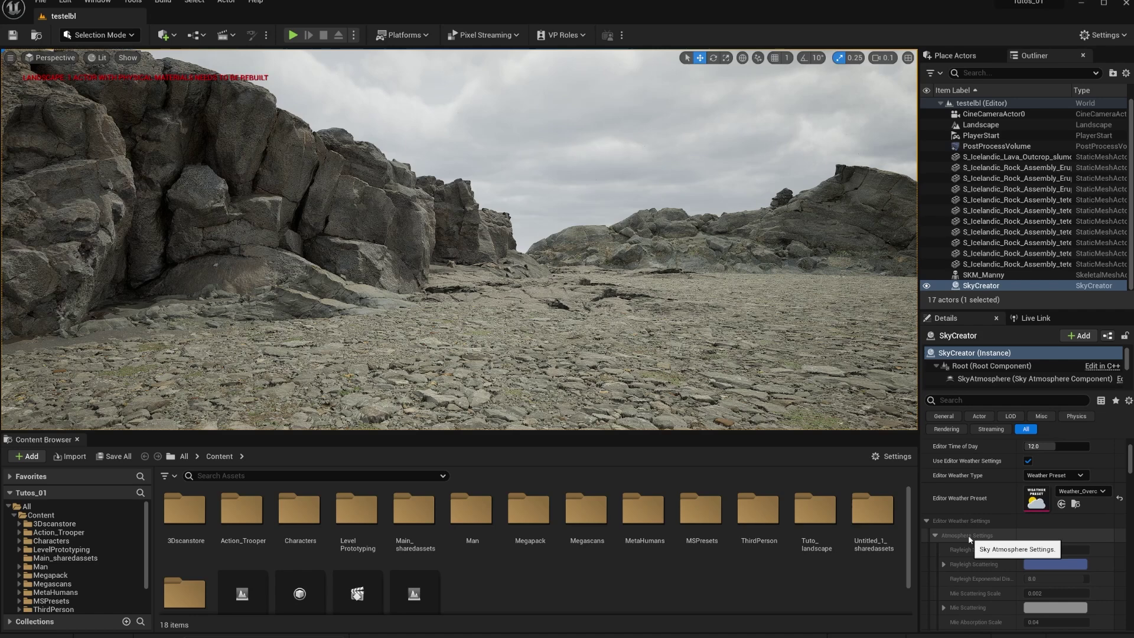
pyautogui.scroll(4, 967, 536)
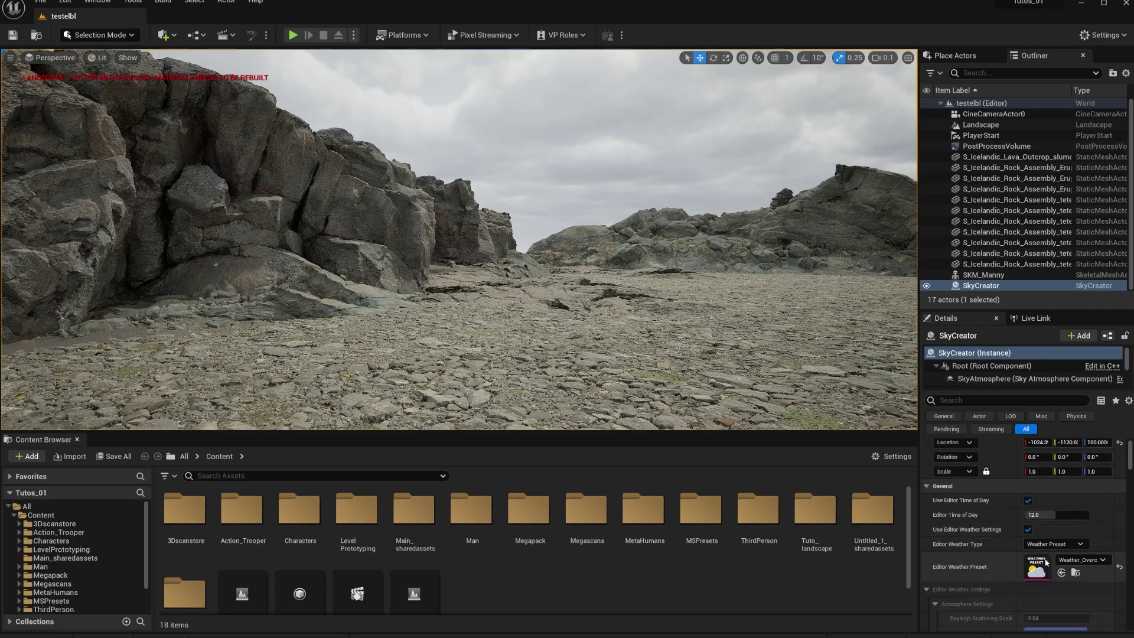
pyautogui.scroll(-2, 1058, 555)
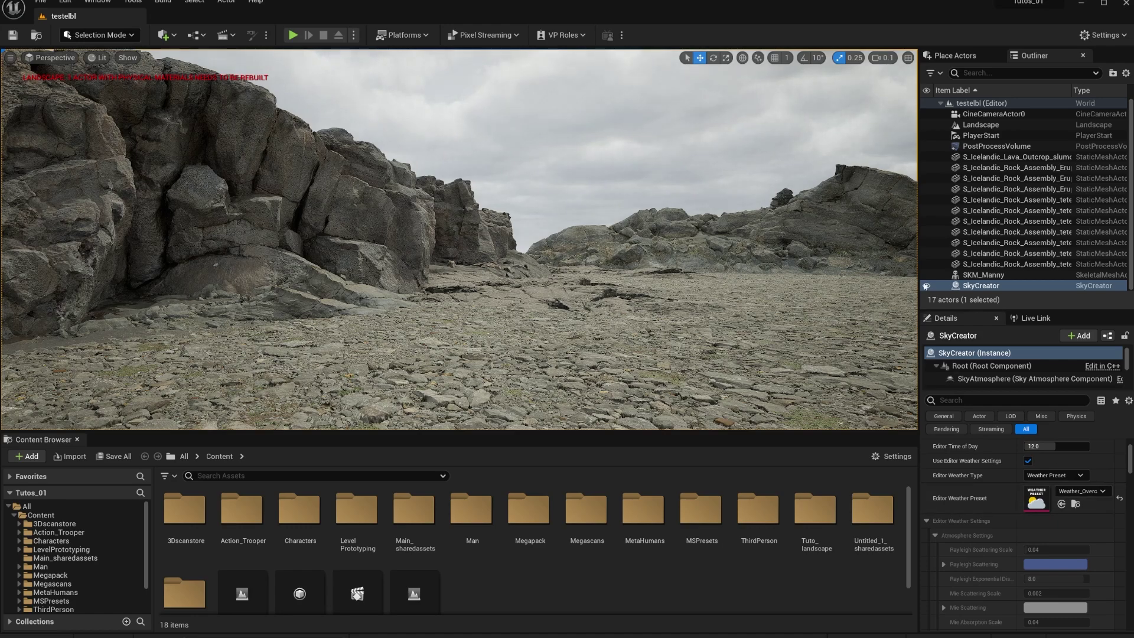
pyautogui.click(926, 286)
pyautogui.click(925, 286)
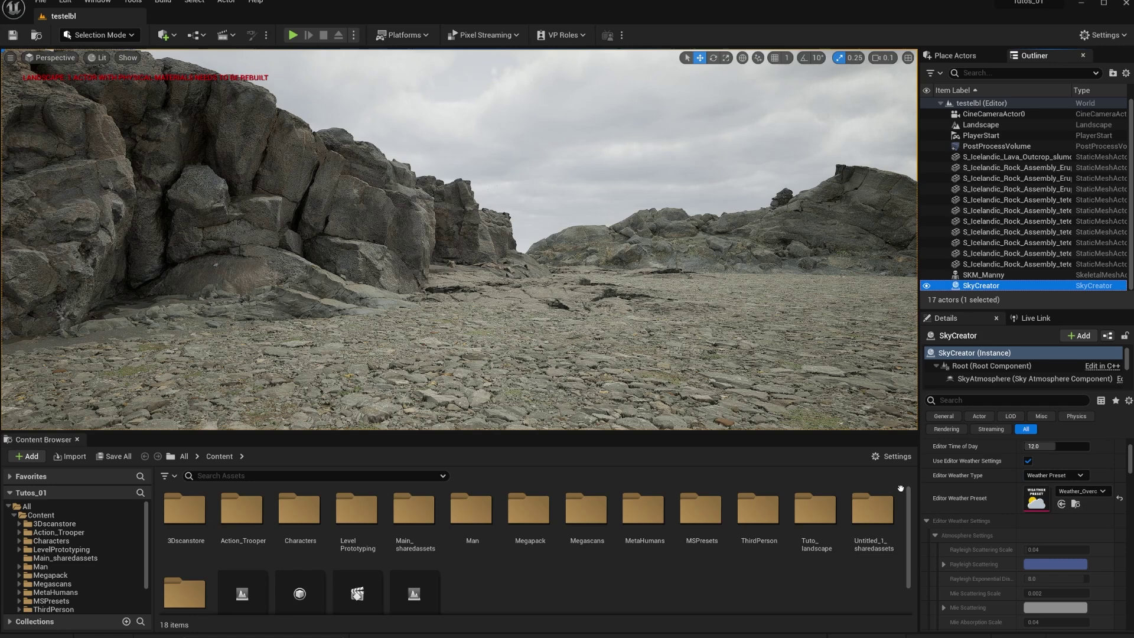
# Check that the content browser's display options include engine and plugin content.
pyautogui.click(880, 458)
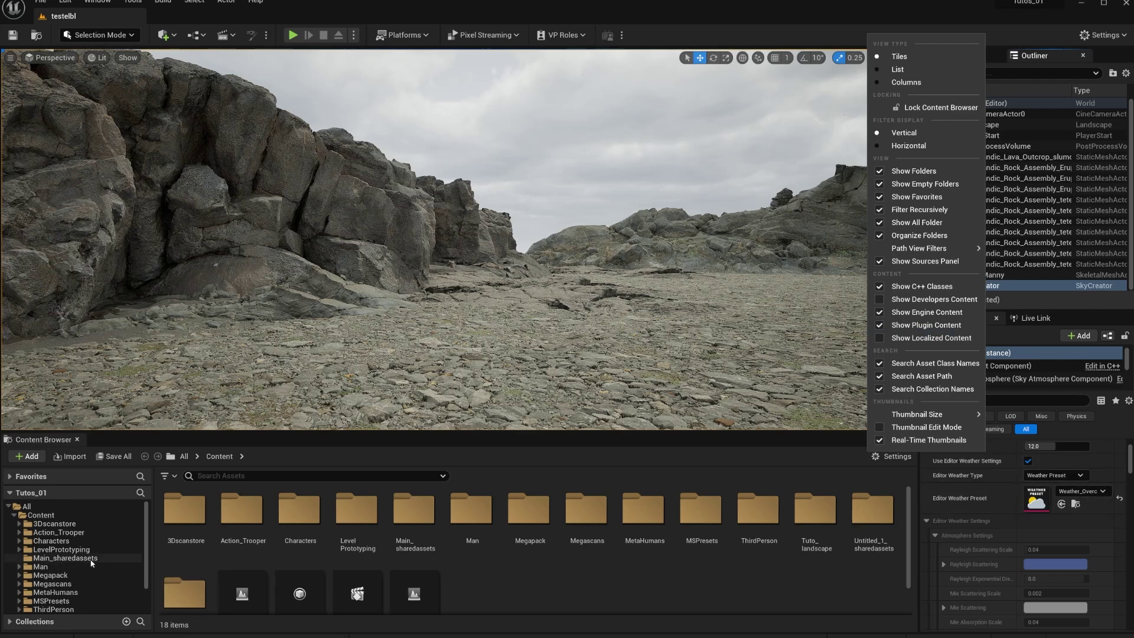
pyautogui.click(472, 628)
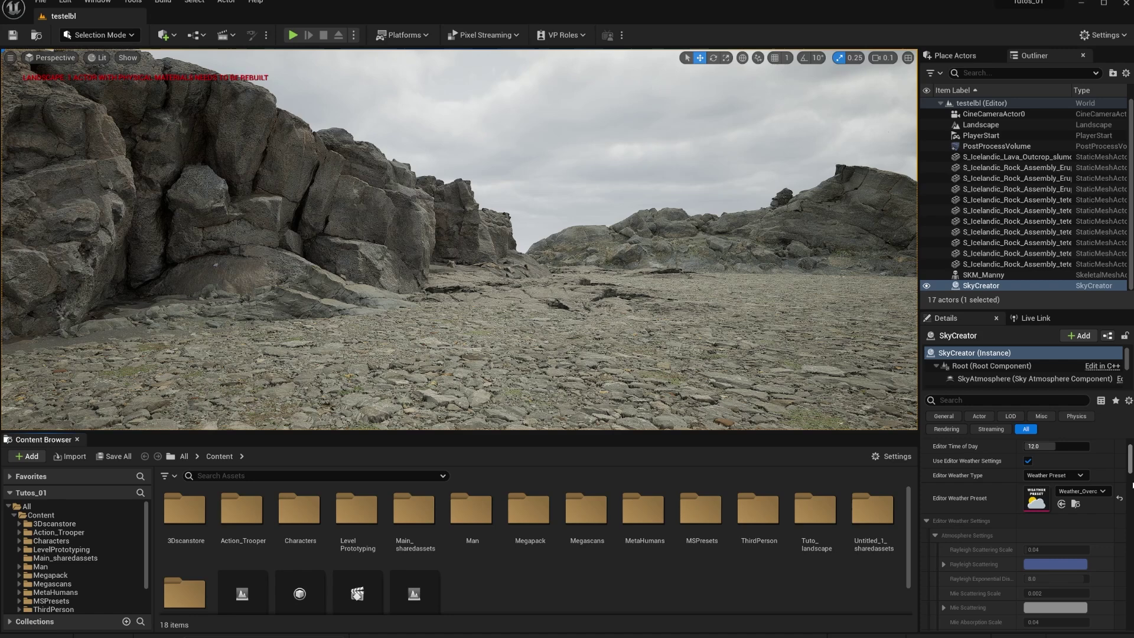
# Collapse the Editor Weather Settings group in the SkyCreator actor's details.
pyautogui.moveTo(1130, 461); pyautogui.dragTo(1130, 460)
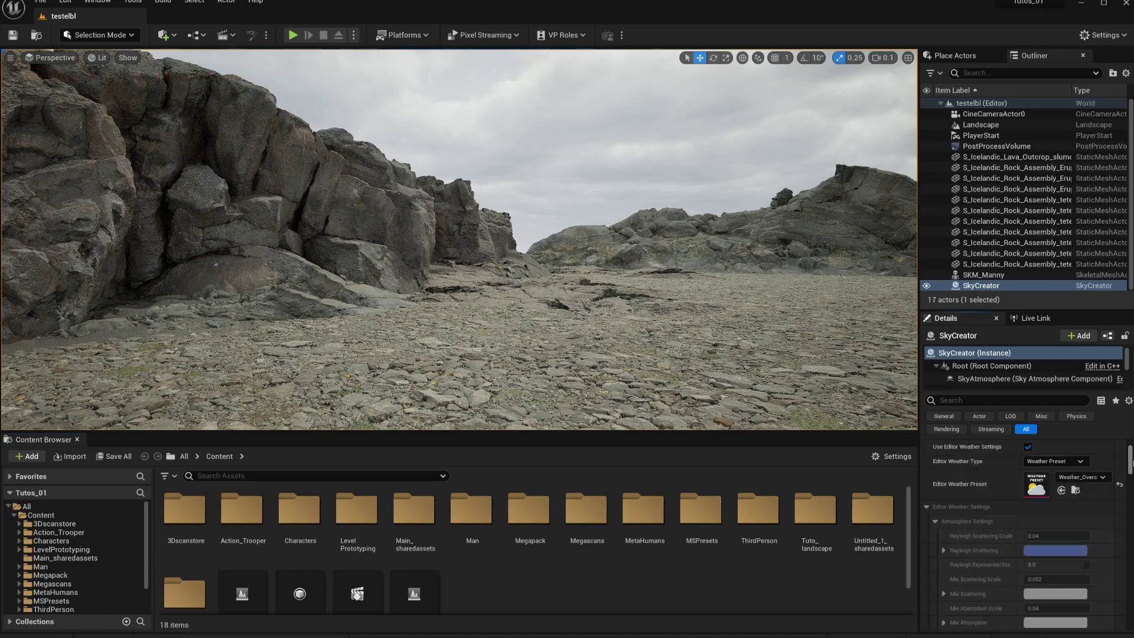
pyautogui.scroll(2, 1103, 498)
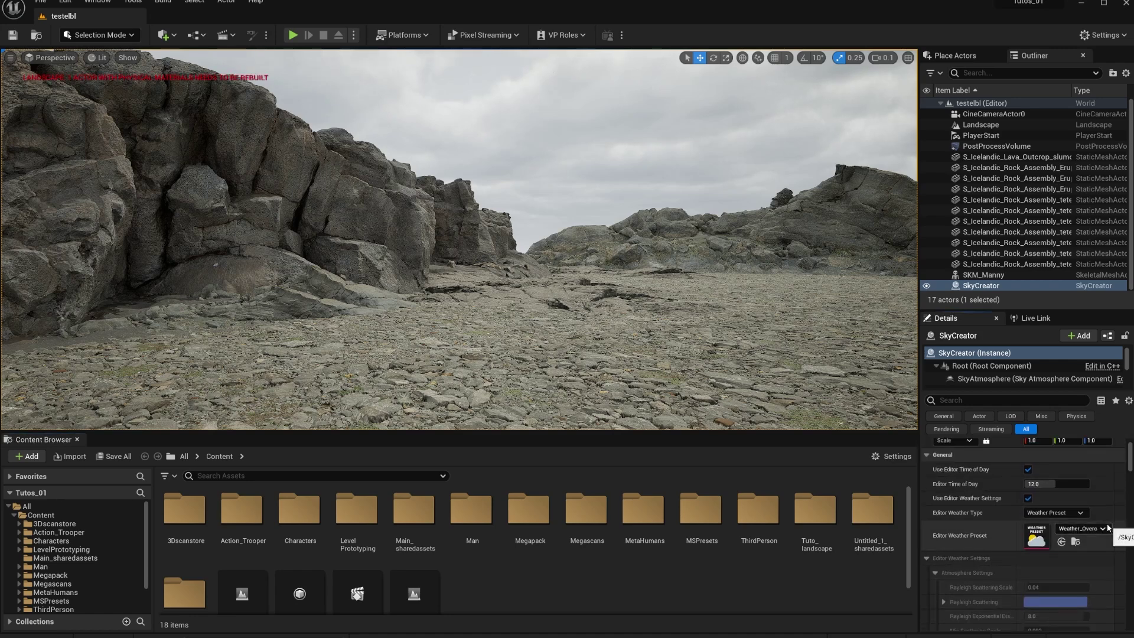
pyautogui.scroll(-3, 1059, 585)
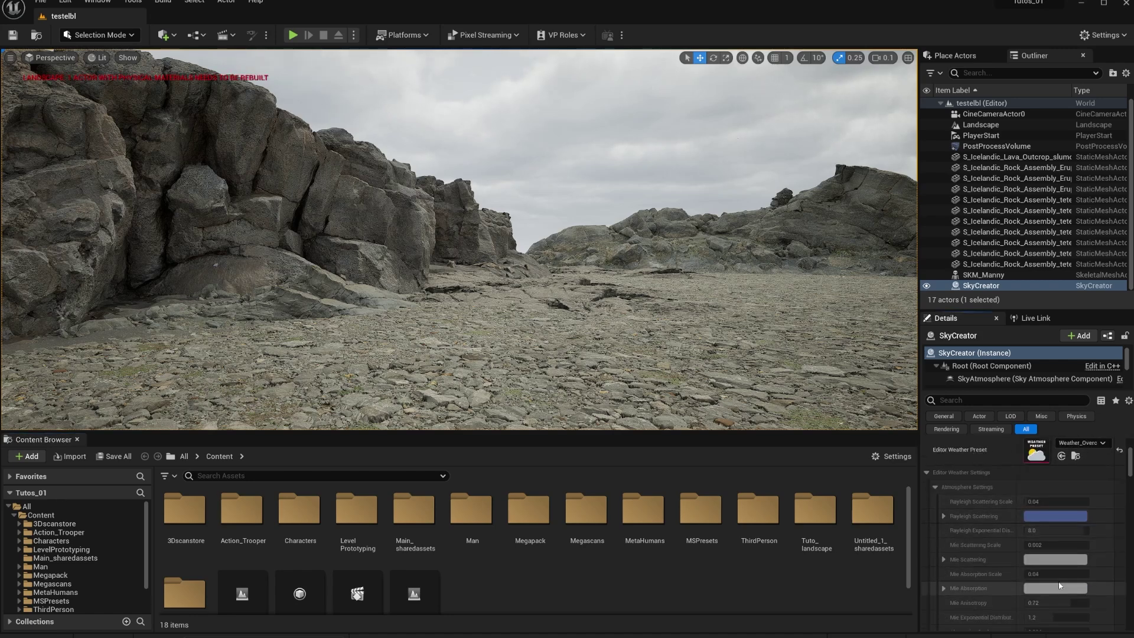
pyautogui.click(926, 474)
pyautogui.scroll(2, 1003, 551)
pyautogui.scroll(1, 987, 530)
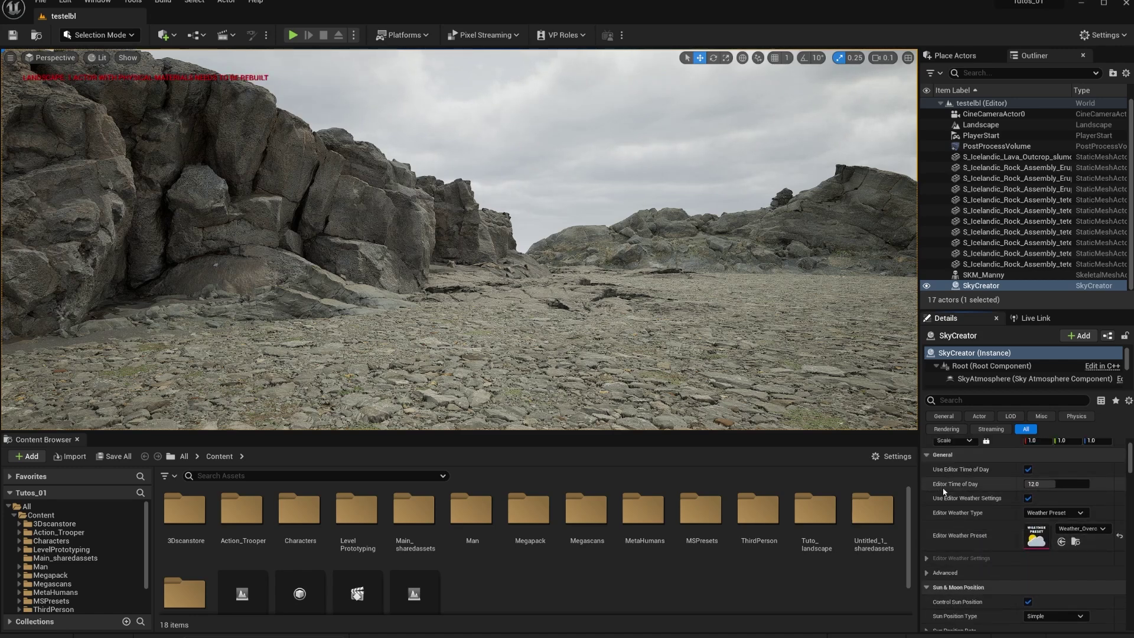
# Sweep SkyCreator's Editor Time of Day between 24.0 and 0.0, and leave it at 14.0.
pyautogui.click(1030, 484)
pyautogui.moveTo(1043, 488); pyautogui.dragTo(1082, 488)
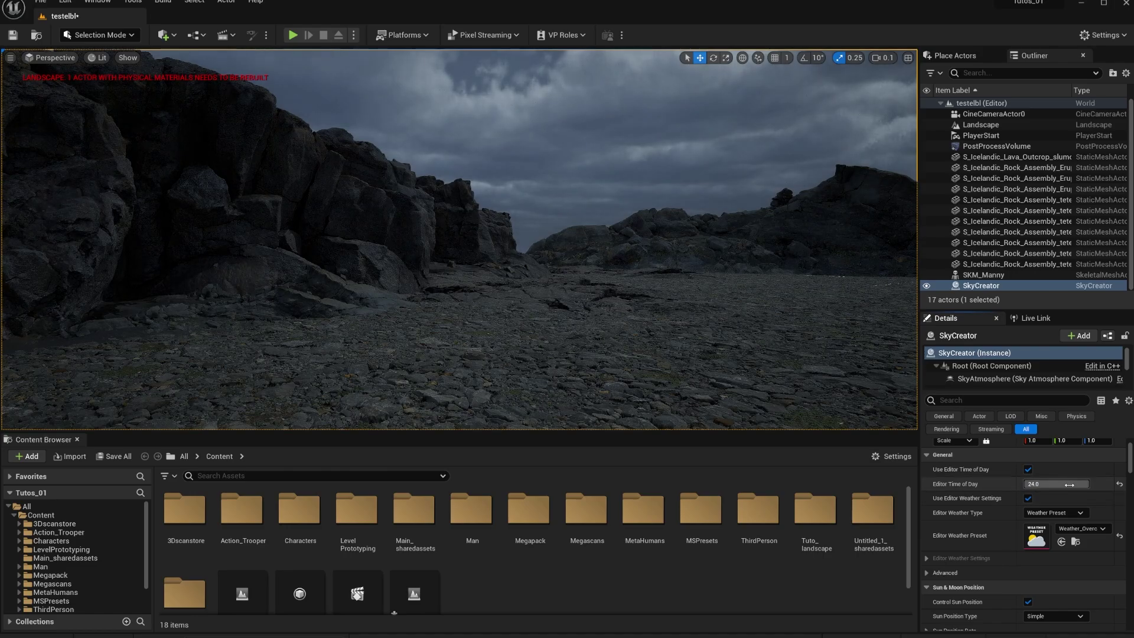
pyautogui.moveTo(1088, 483); pyautogui.dragTo(1061, 484)
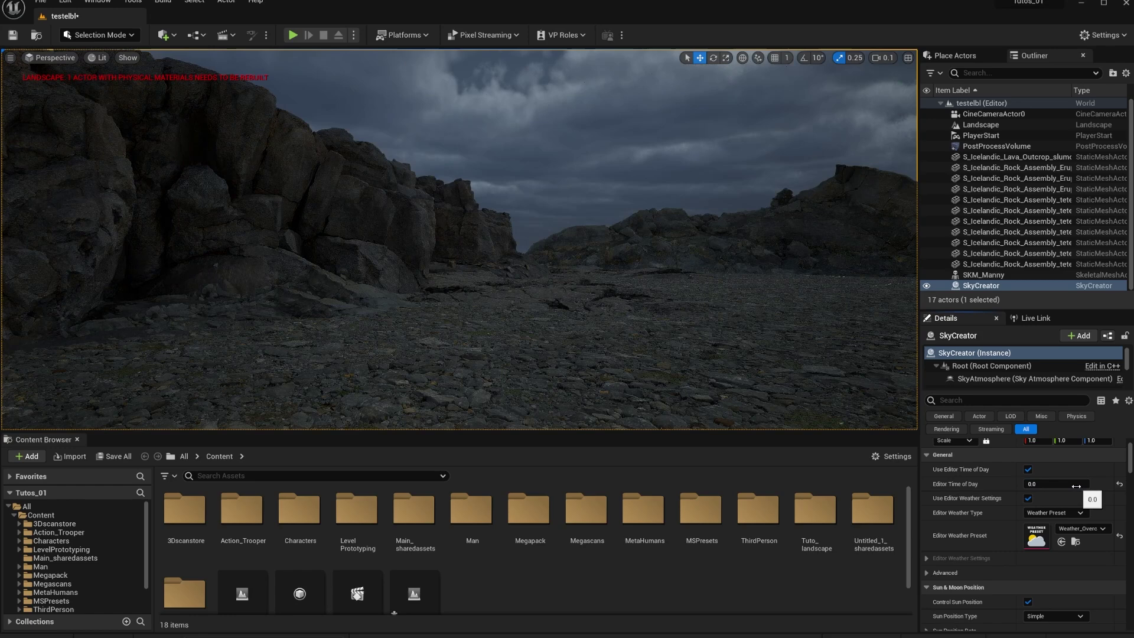
# Browse the available weather presets and set SkyCreator's Editor Weather Preset to the orange-sky Weather_Blade… preset.
pyautogui.click(1085, 529)
pyautogui.scroll(-3, 1104, 473)
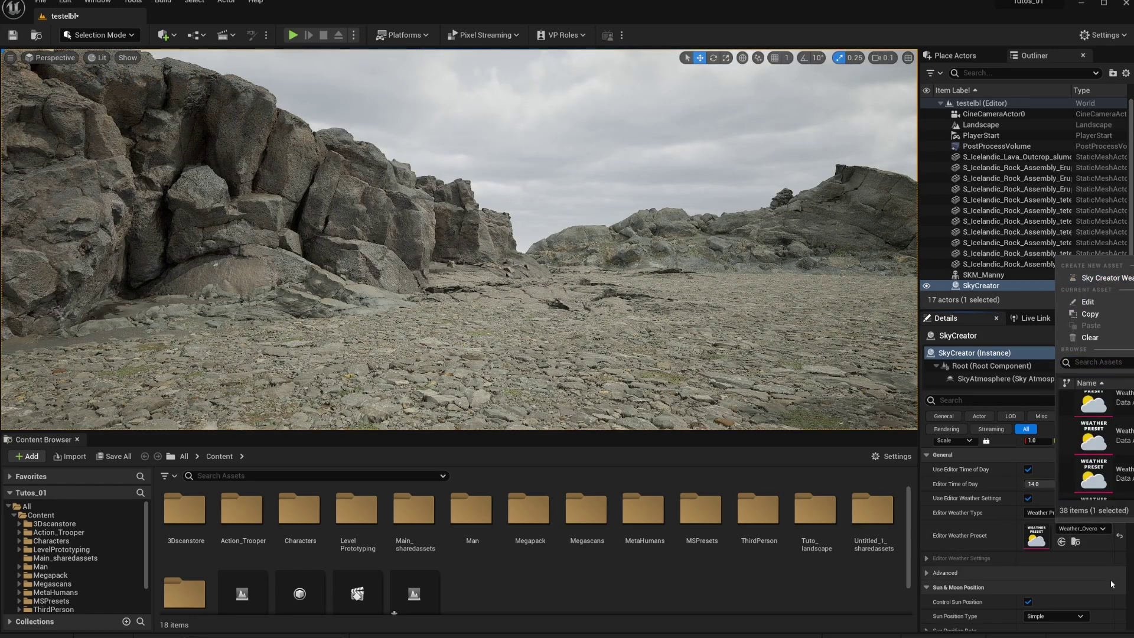
pyautogui.scroll(1, 1098, 447)
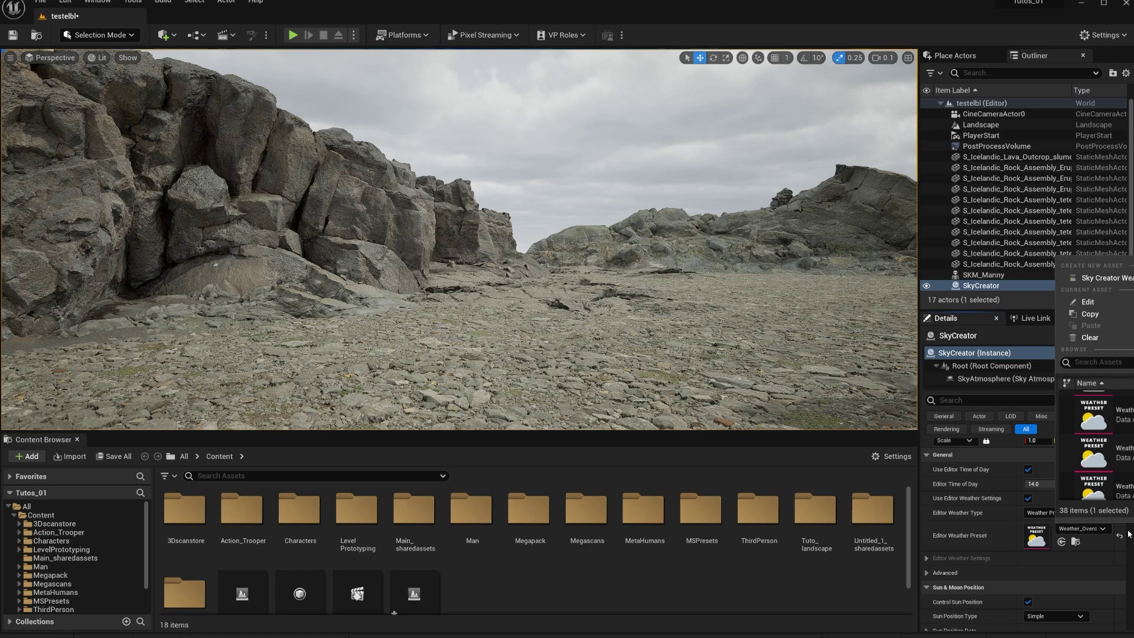
pyautogui.click(1103, 415)
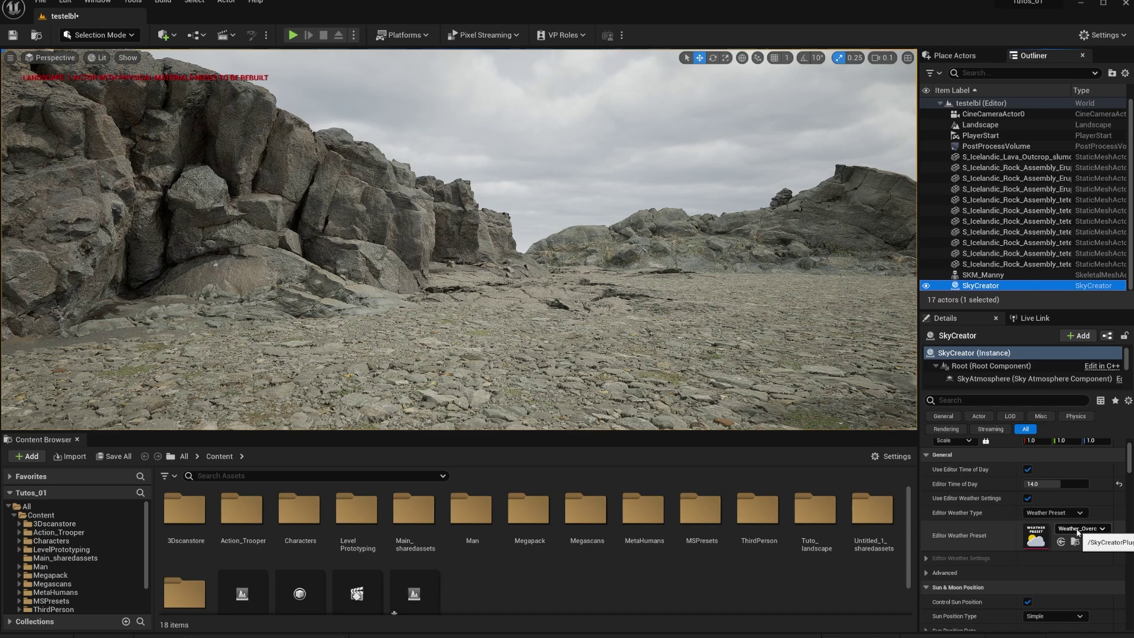
pyautogui.click(1073, 529)
pyautogui.scroll(-5, 1093, 467)
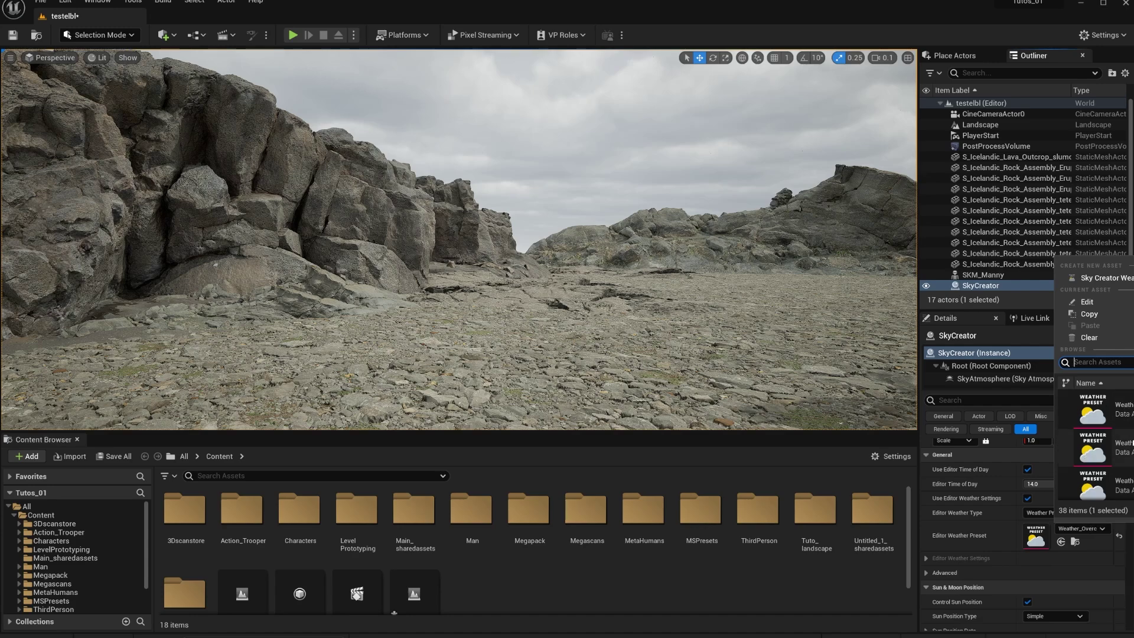
pyautogui.click(1089, 452)
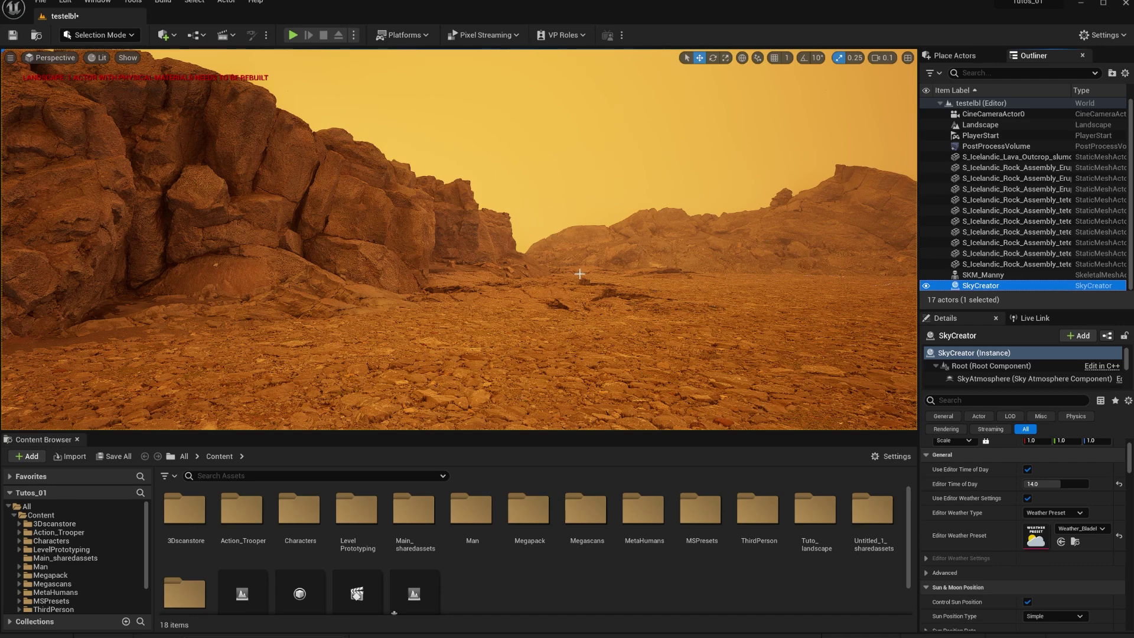
# Try the cloudless Weather_Clear_… presets as SkyCreator's Editor Weather Preset.
pyautogui.click(1082, 529)
pyautogui.click(1120, 459)
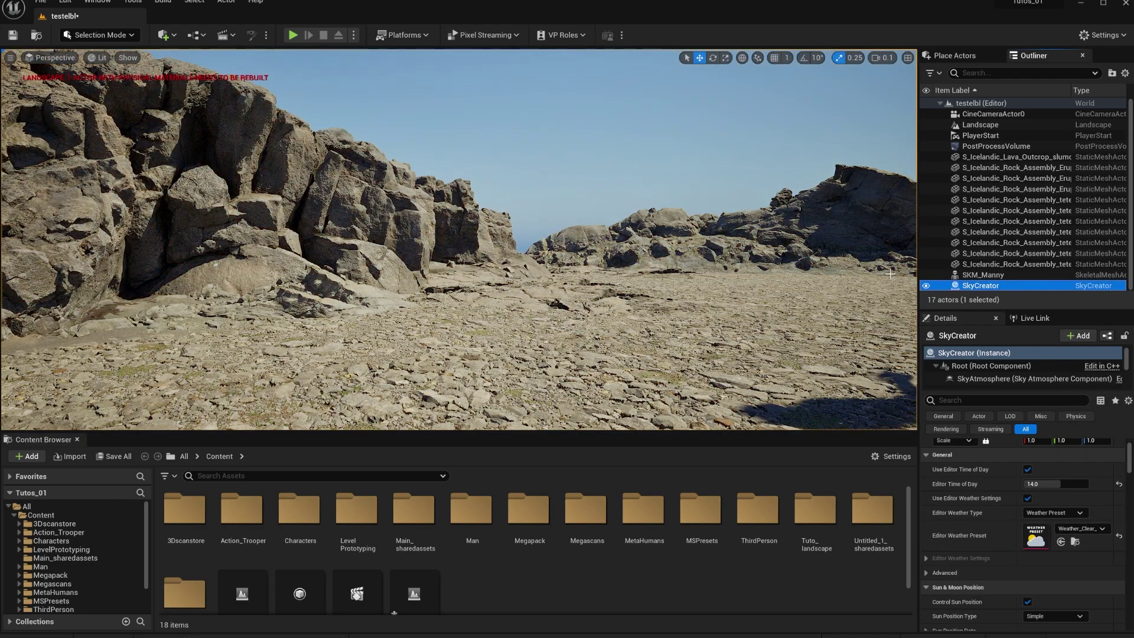
pyautogui.click(1080, 529)
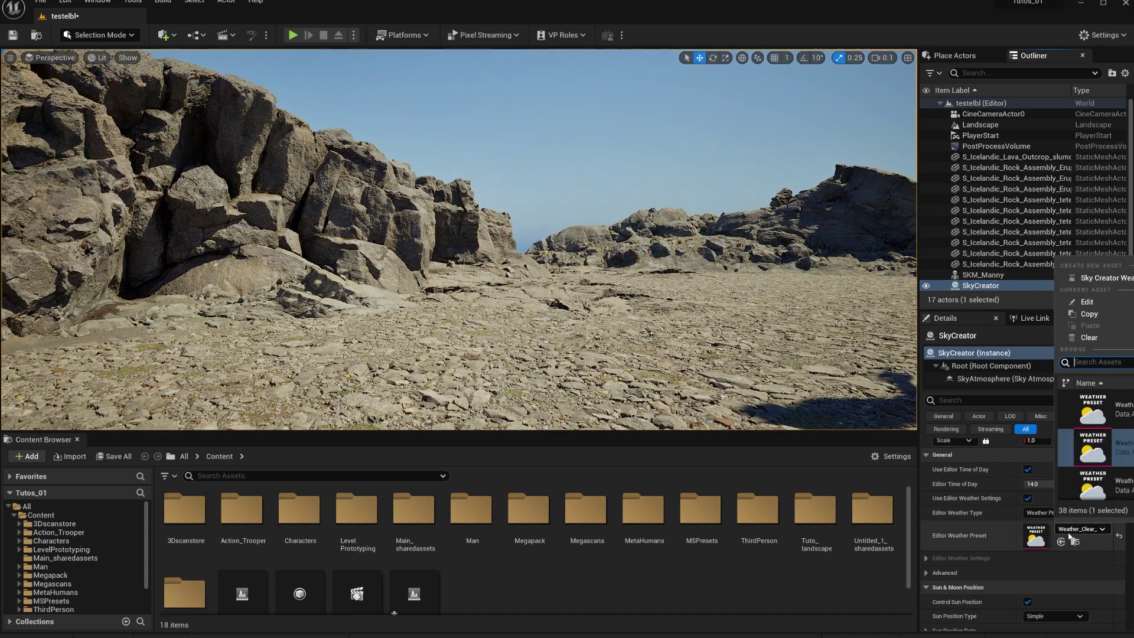
pyautogui.click(1084, 468)
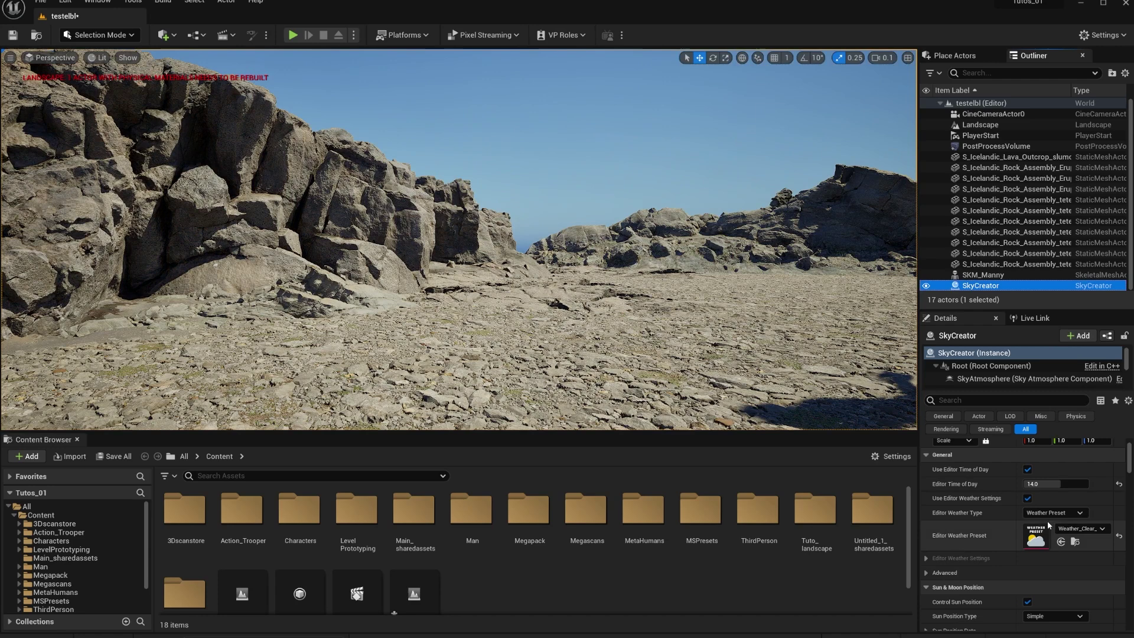
# Switch SkyCreator's Editor Weather Preset to a Weather_Cloud… preset with scattered white clouds.
pyautogui.click(1080, 528)
pyautogui.scroll(-1, 1086, 448)
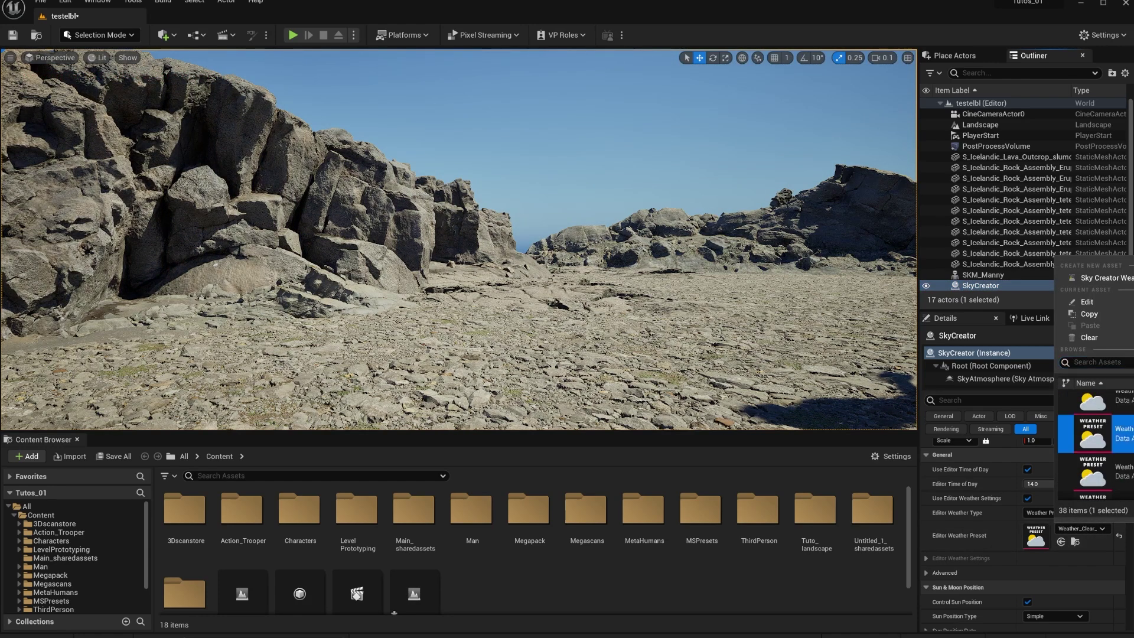
pyautogui.click(1090, 438)
# Try another Weather_Cloudy… preset and the red-sky Weather_DarkF… preset as SkyCreator's Editor Weather Preset, leaving no actor selected.
pyautogui.click(1080, 528)
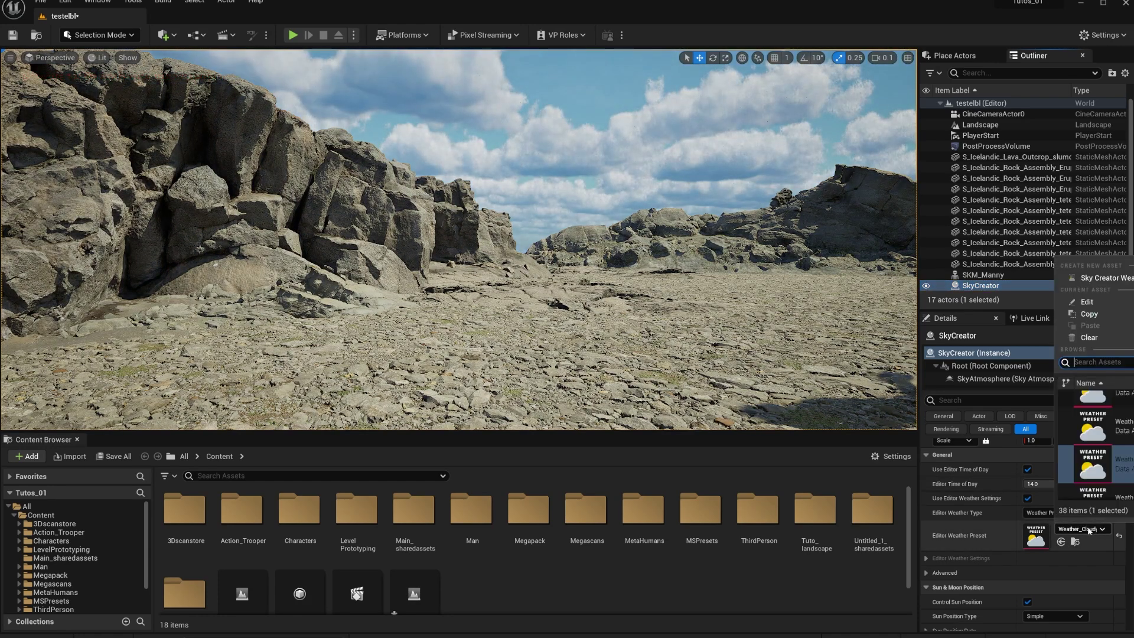
pyautogui.click(1092, 439)
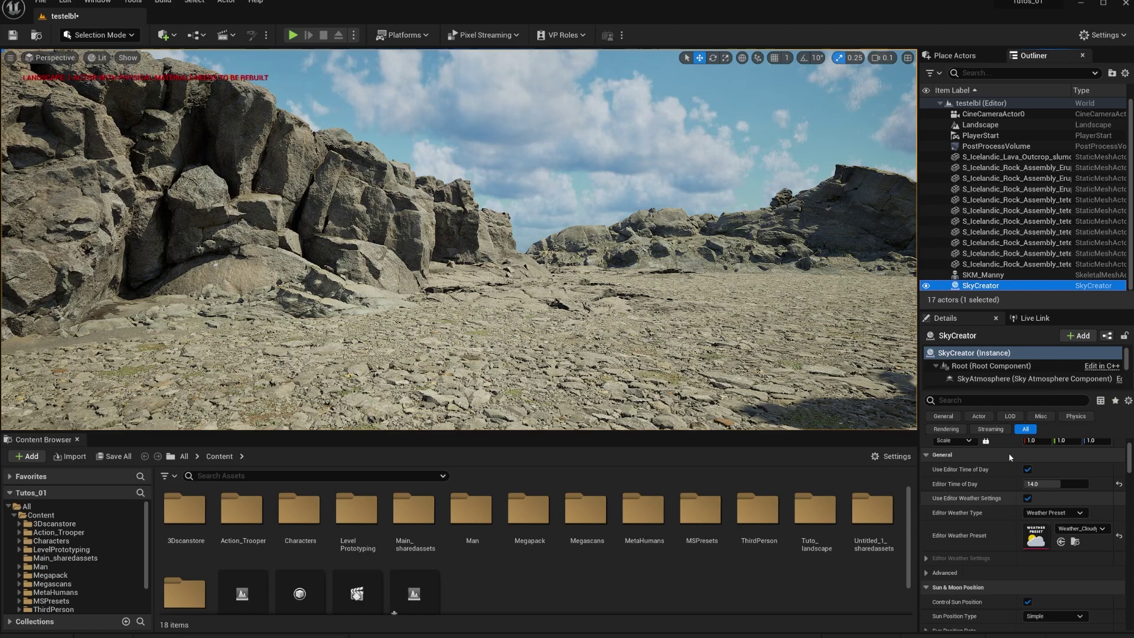
pyautogui.click(1074, 528)
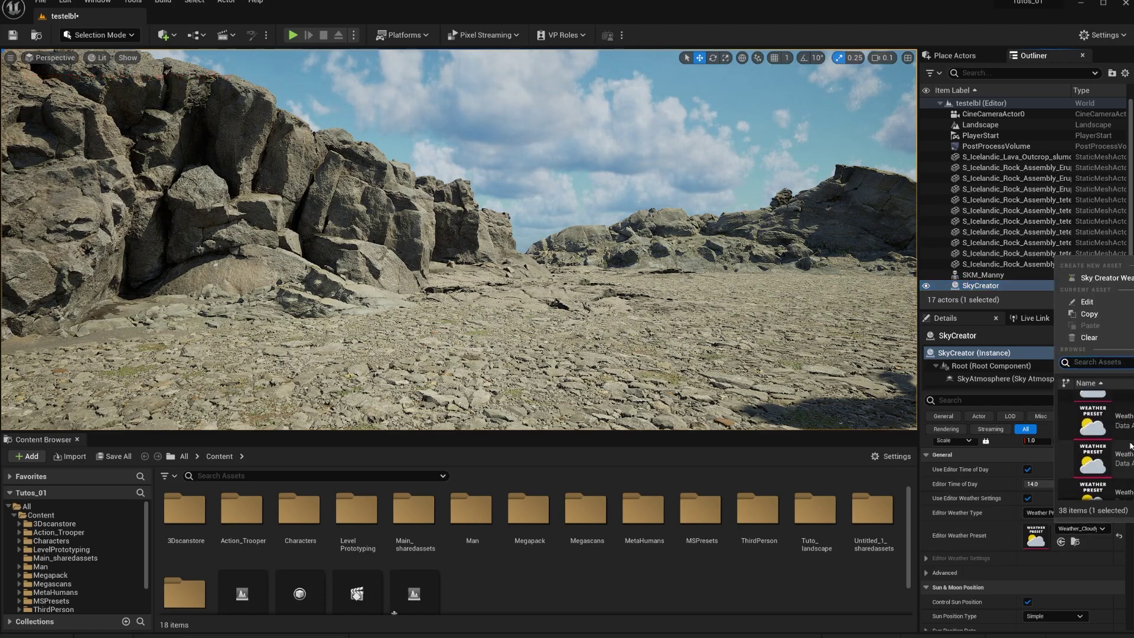
pyautogui.scroll(1, 1130, 446)
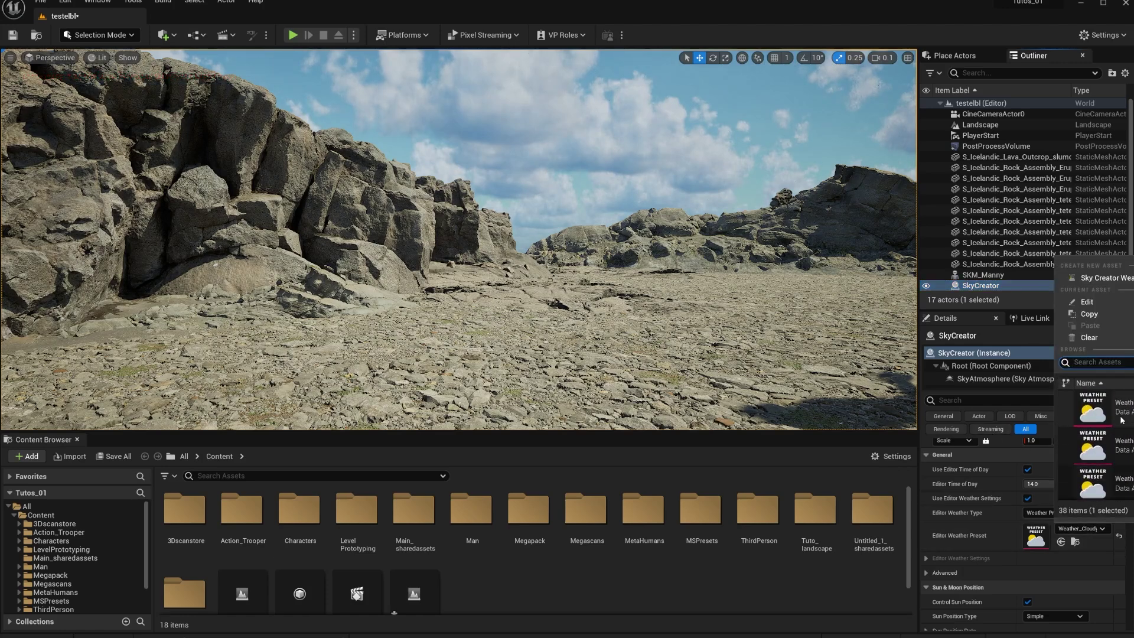
pyautogui.click(1124, 449)
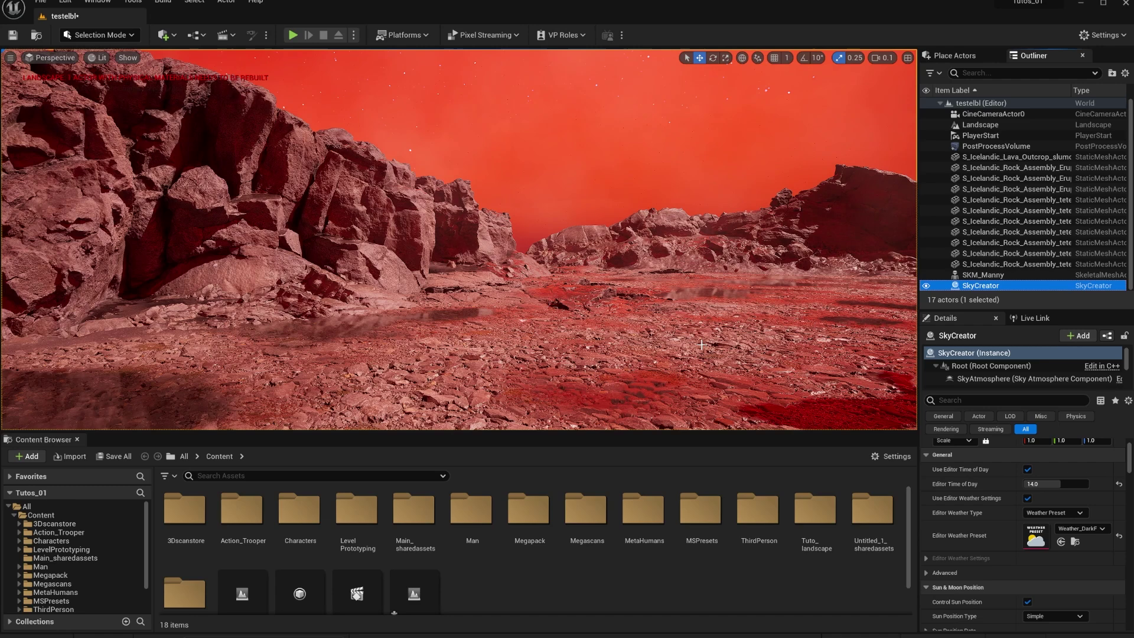
pyautogui.click(468, 366)
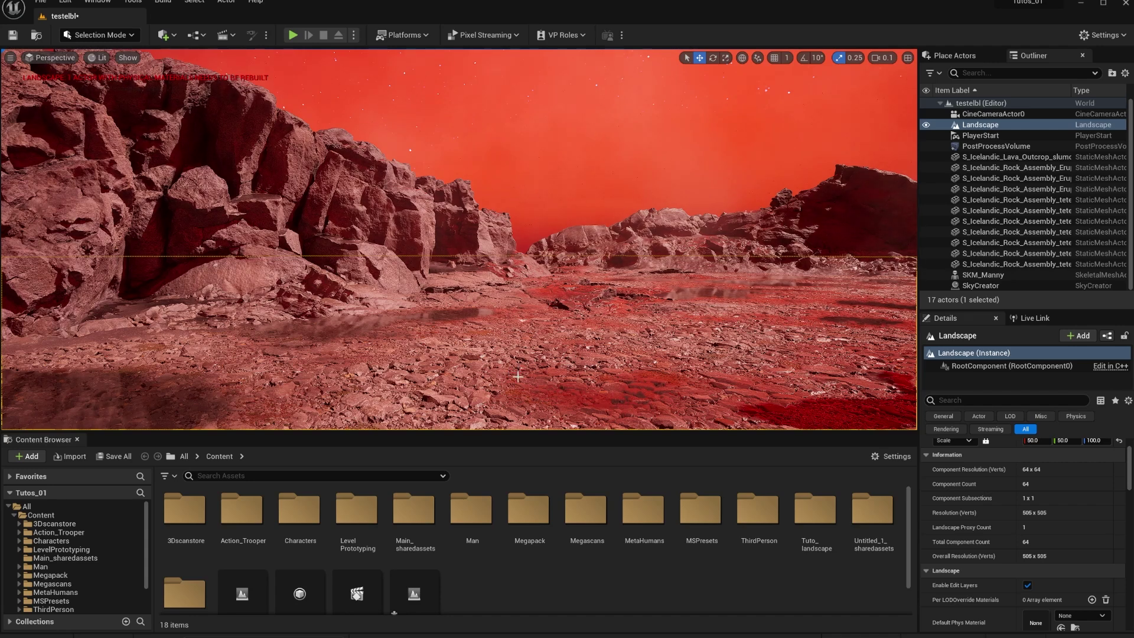
pyautogui.press('Escape')
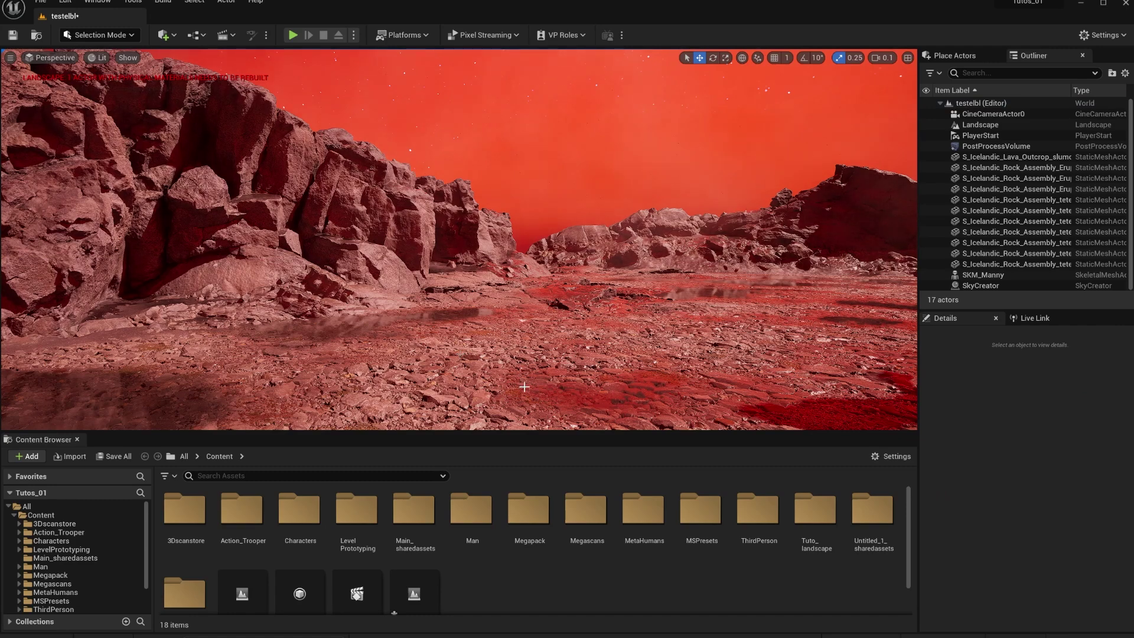
# Switch SkyCreator's Editor Weather Preset to the teal, overcast Weather_DarkF… preset.
pyautogui.click(1080, 528)
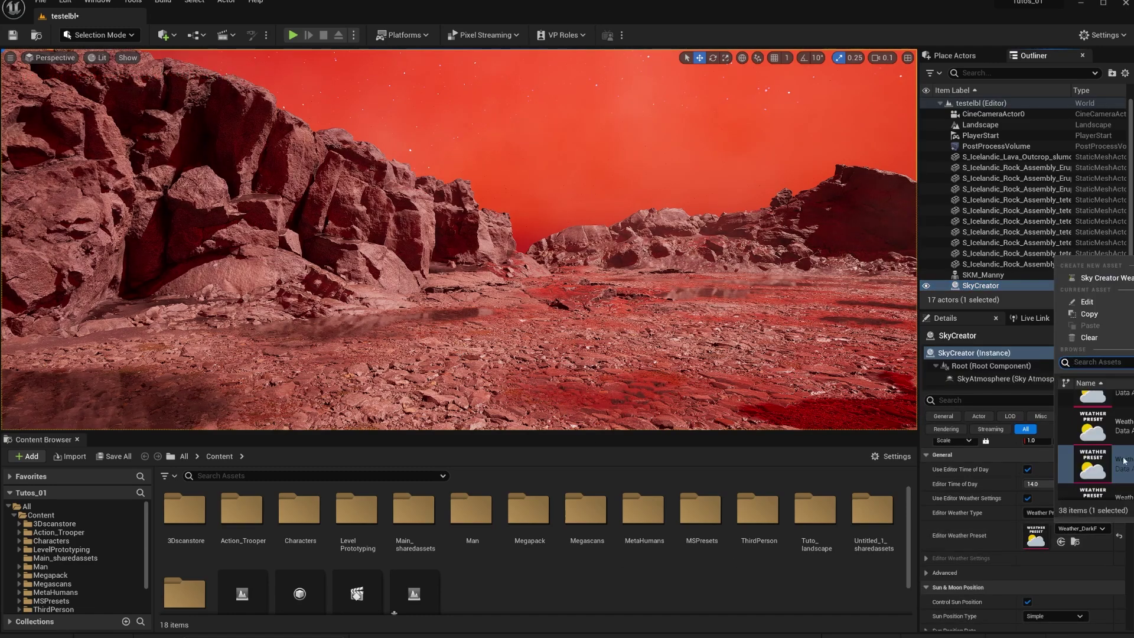
pyautogui.scroll(-1, 1119, 458)
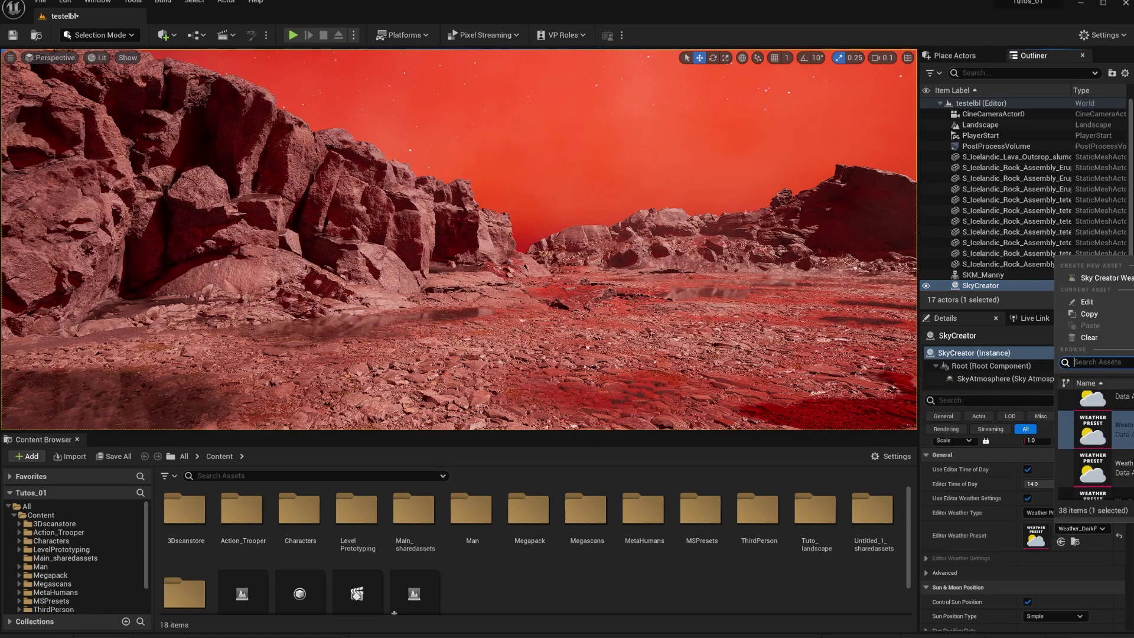
pyautogui.click(1116, 458)
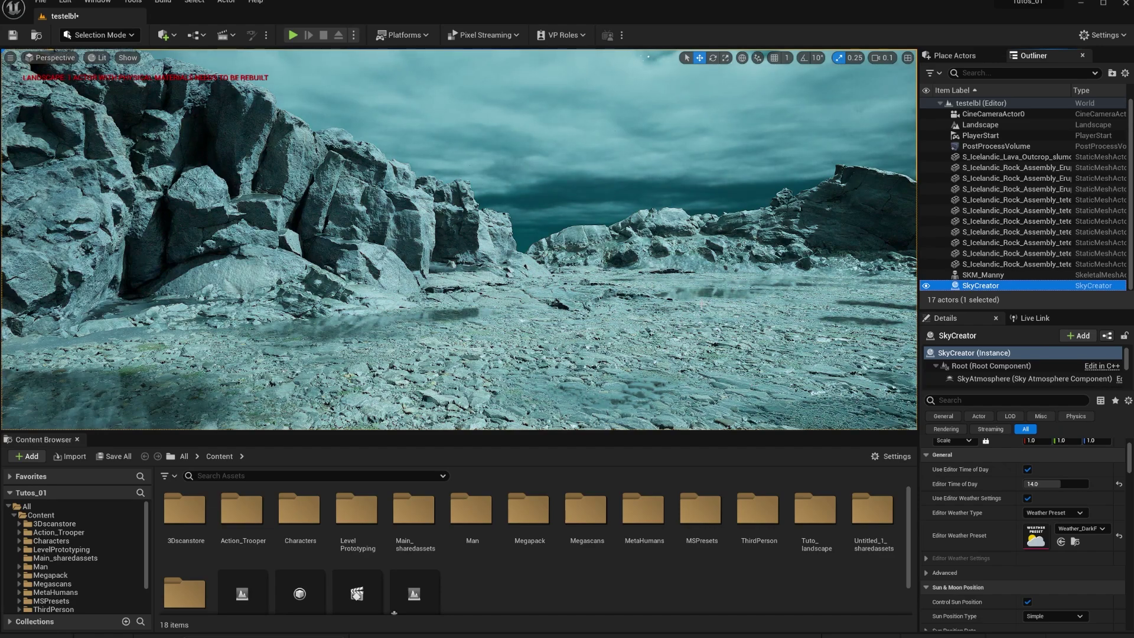
# Sweep SkyCreator's Editor Time of Day, try 24.0, and set it to 12.0.
pyautogui.moveTo(1042, 484); pyautogui.dragTo(1032, 483)
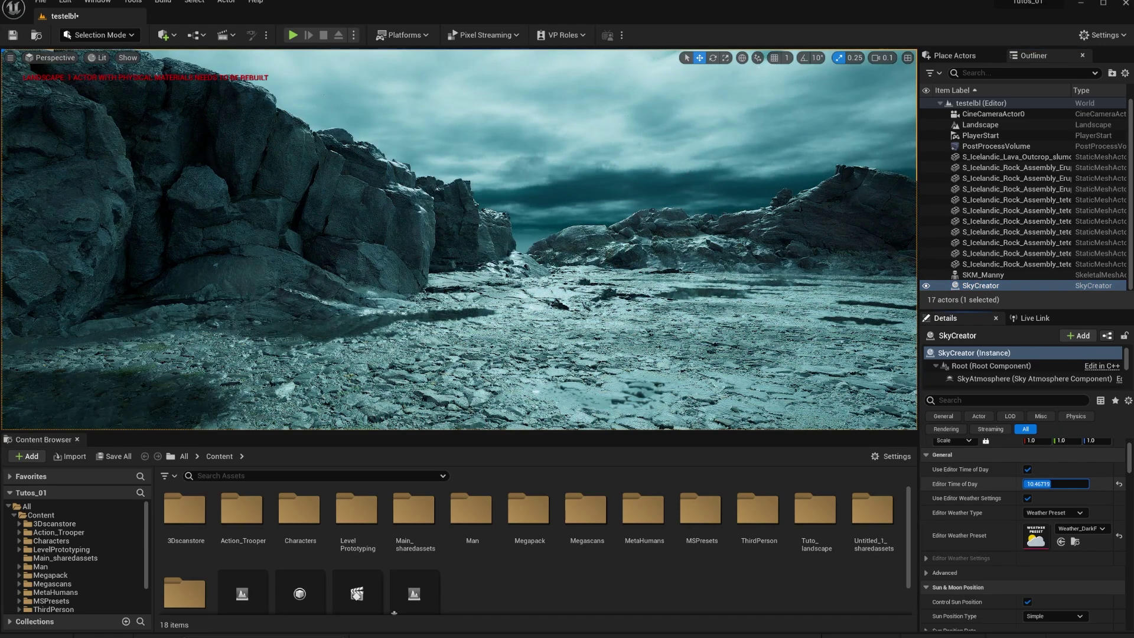
pyautogui.write('24')
pyautogui.press('Return')
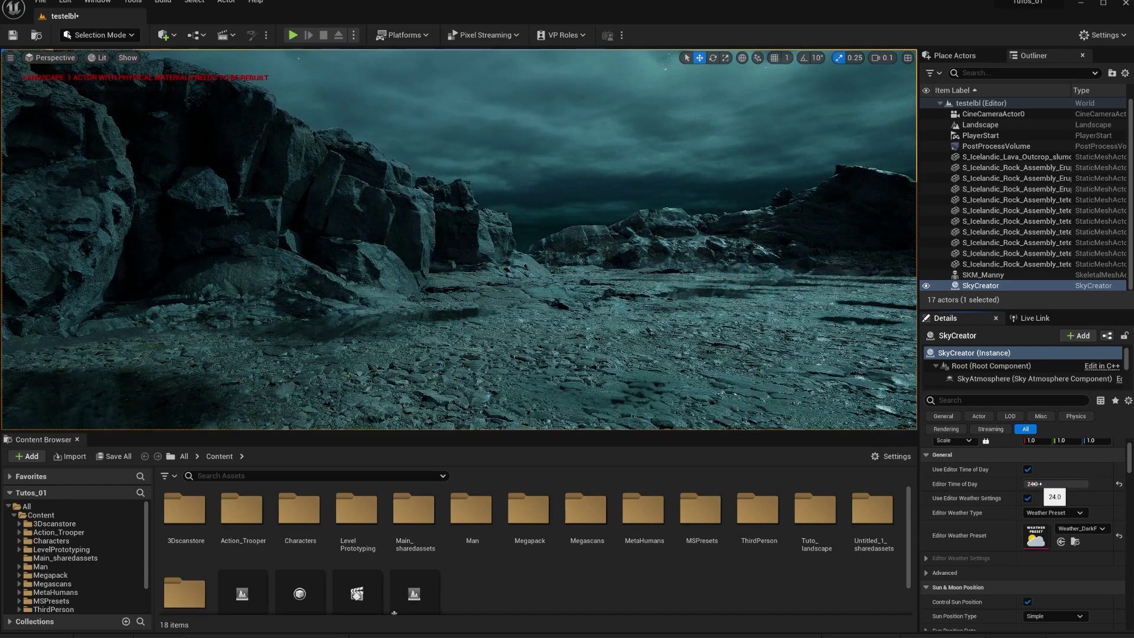
pyautogui.moveTo(1032, 483); pyautogui.dragTo(992, 483)
pyautogui.click(1051, 483)
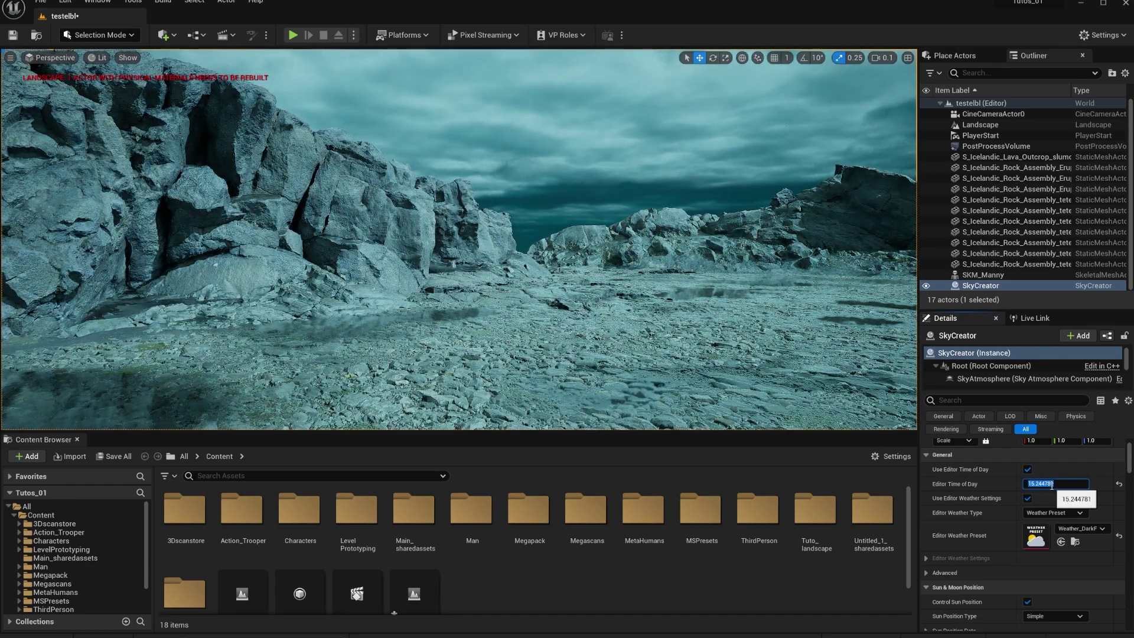
pyautogui.write('12')
pyautogui.press('Return')
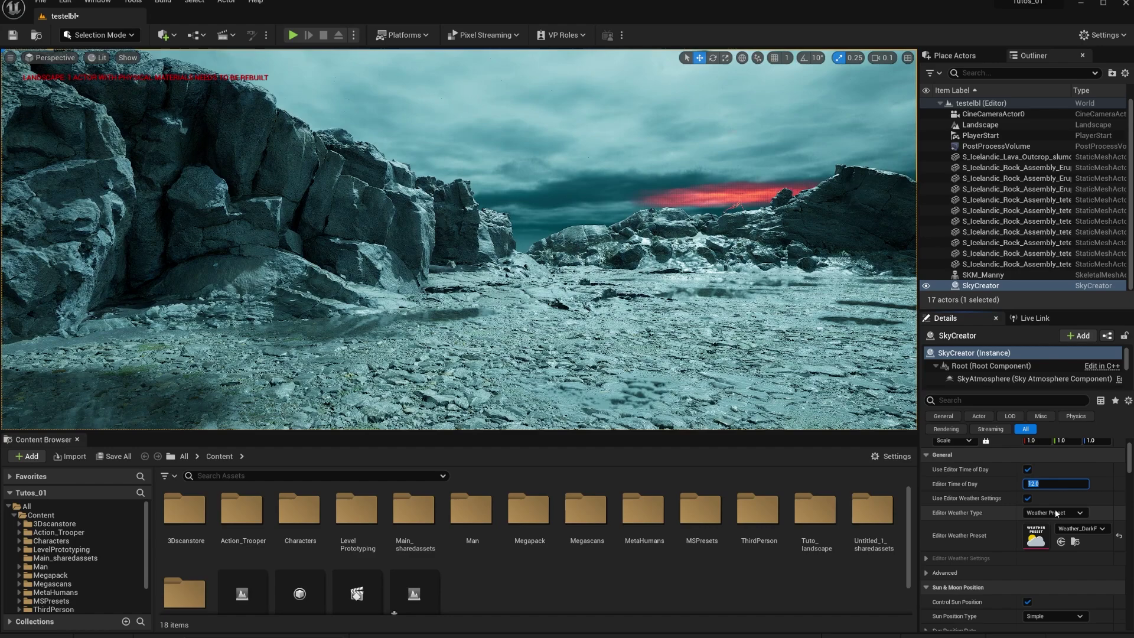
# Set SkyCreator's Editor Weather Preset to the grey, misty Weather_Fog_0… preset.
pyautogui.click(1079, 528)
pyautogui.scroll(-3, 1095, 444)
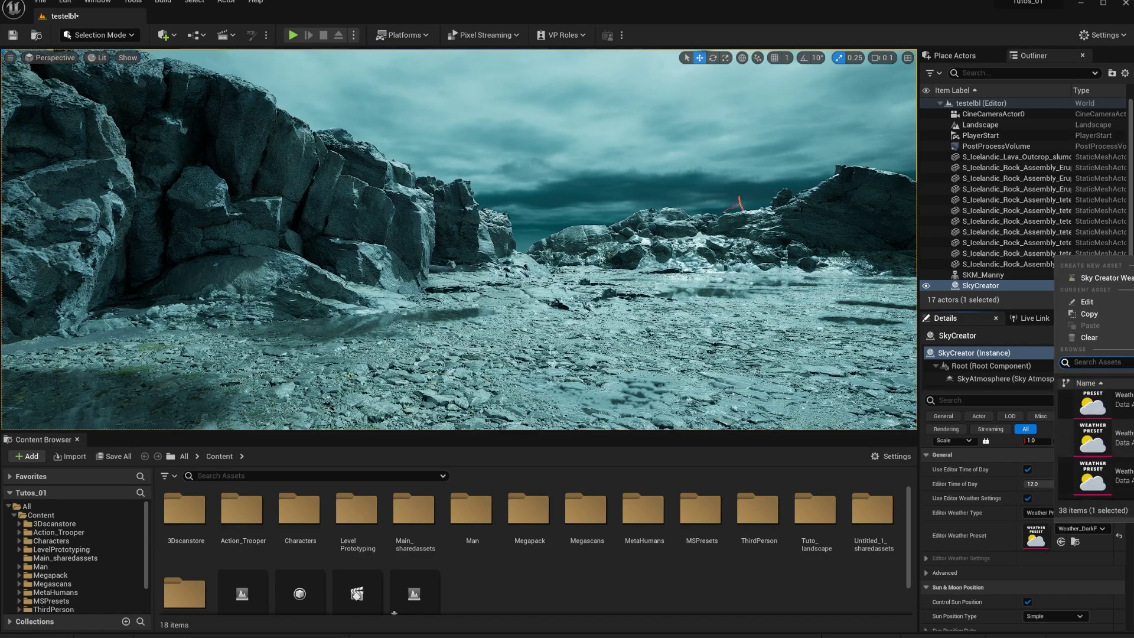
pyautogui.click(1093, 445)
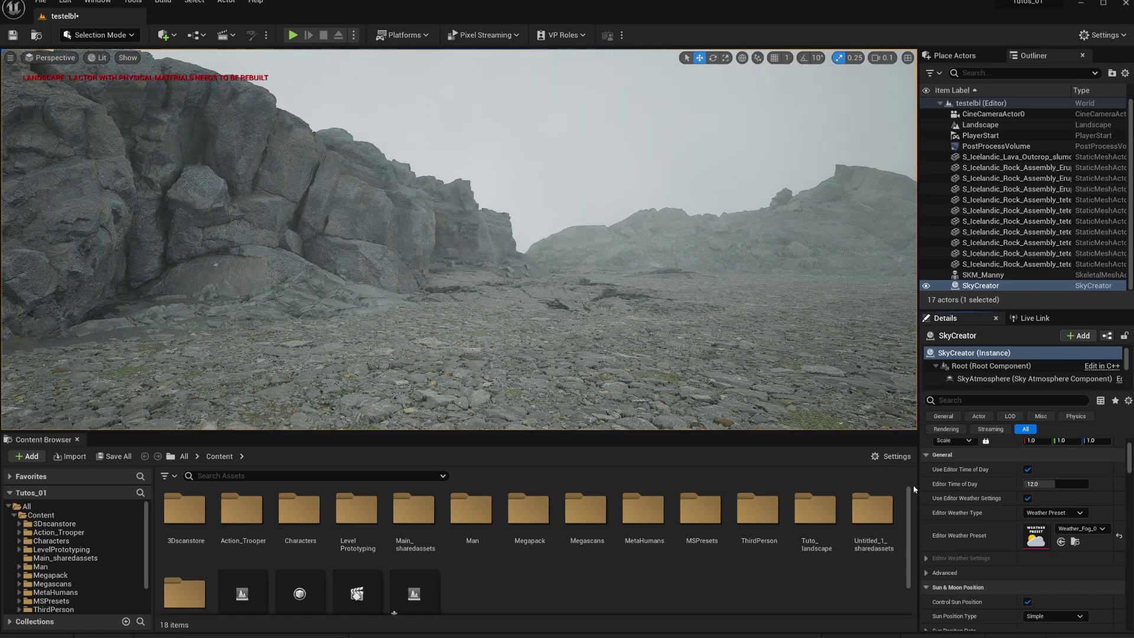
# Change SkyCreator's Editor Weather Preset to an overcast Weather_Rain_… preset and look around the rocks.
pyautogui.click(1079, 529)
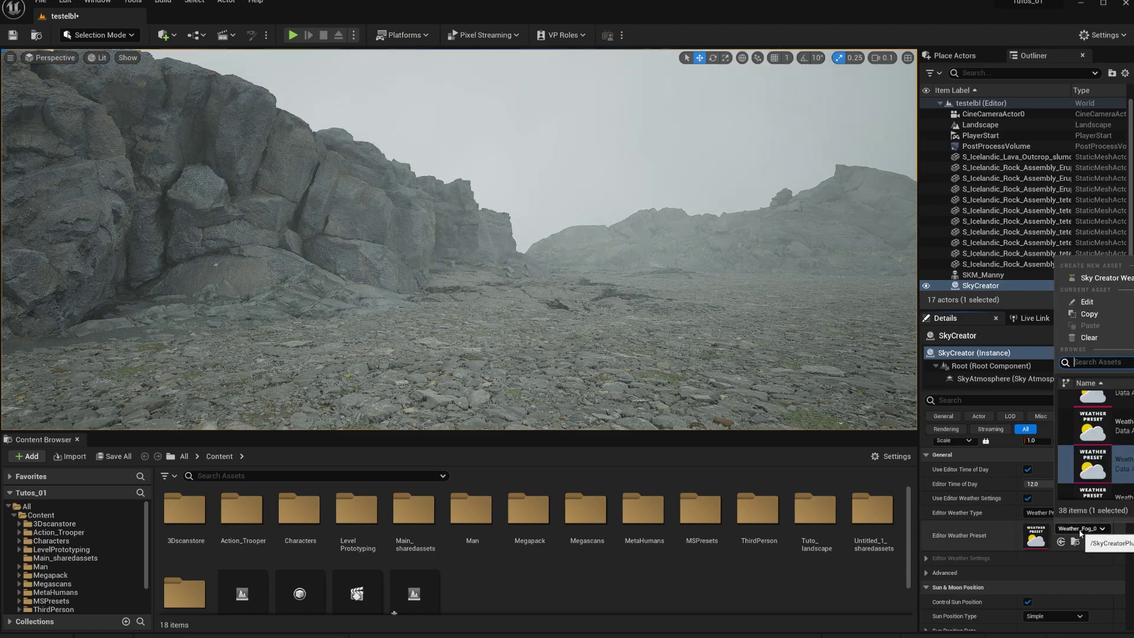
pyautogui.scroll(-4, 1095, 445)
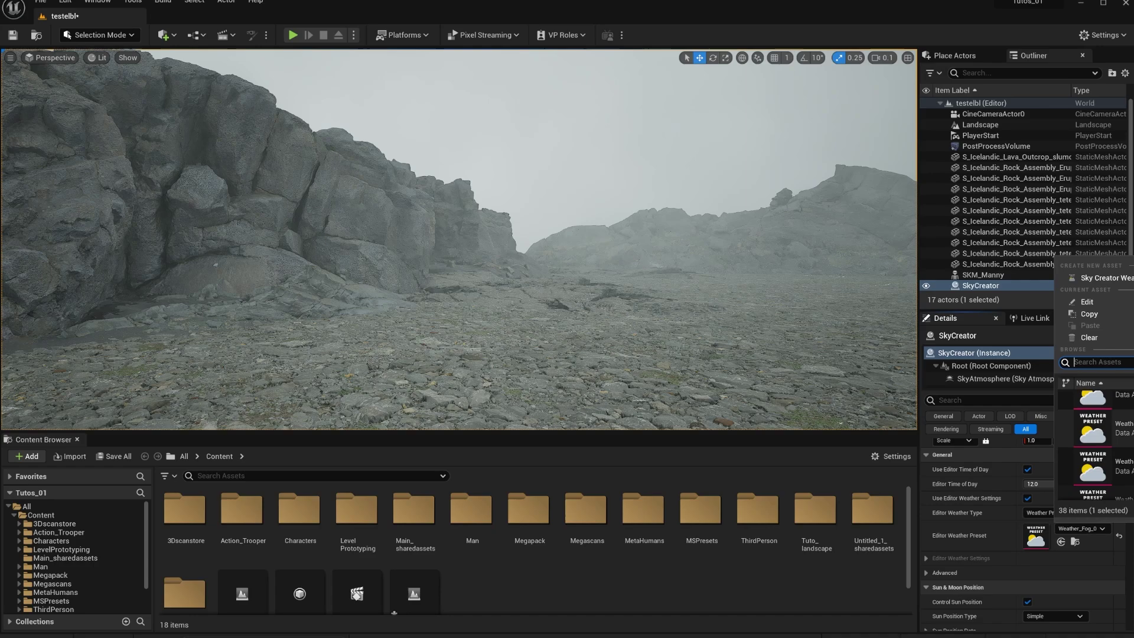
pyautogui.click(1092, 442)
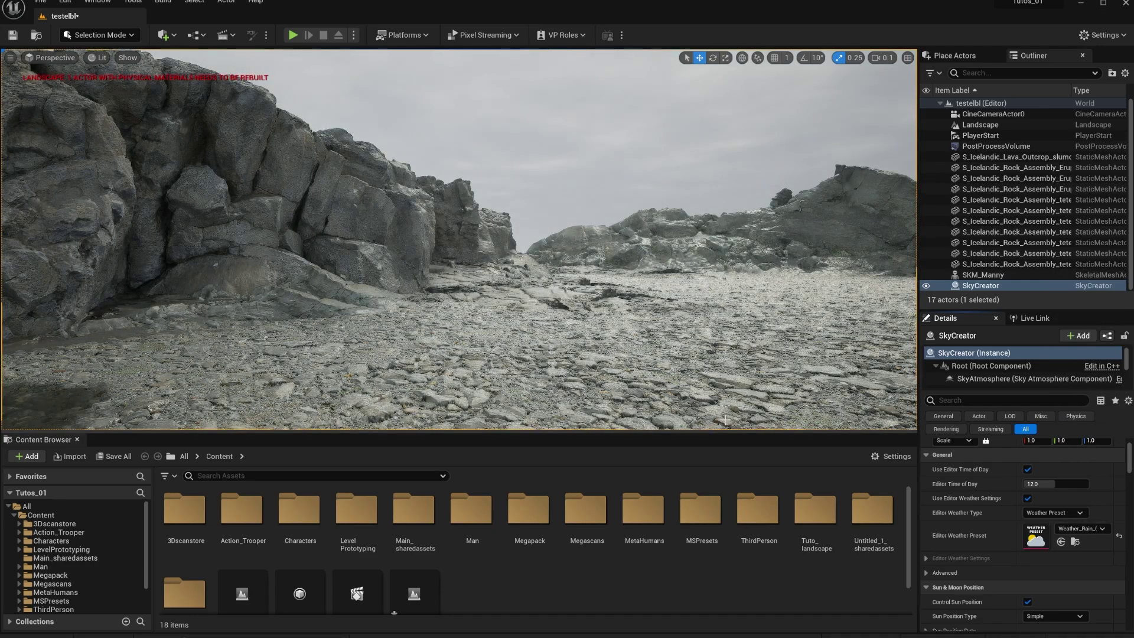
pyautogui.moveTo(717, 424); pyautogui.dragTo(585, 449, button='right')
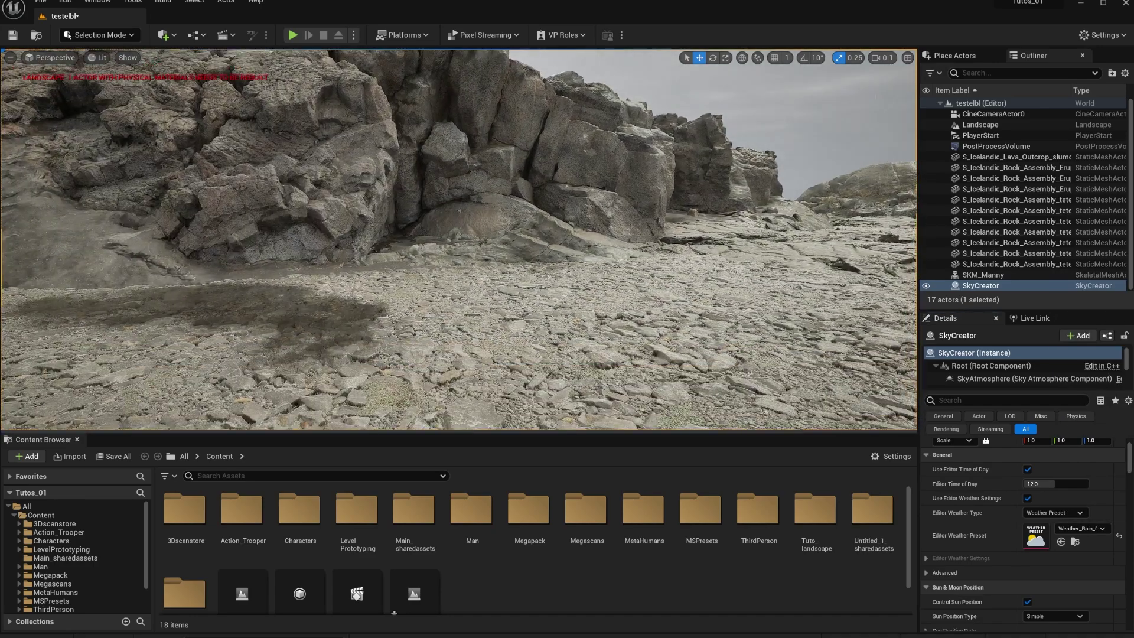
pyautogui.moveTo(723, 391); pyautogui.dragTo(685, 382, button='right')
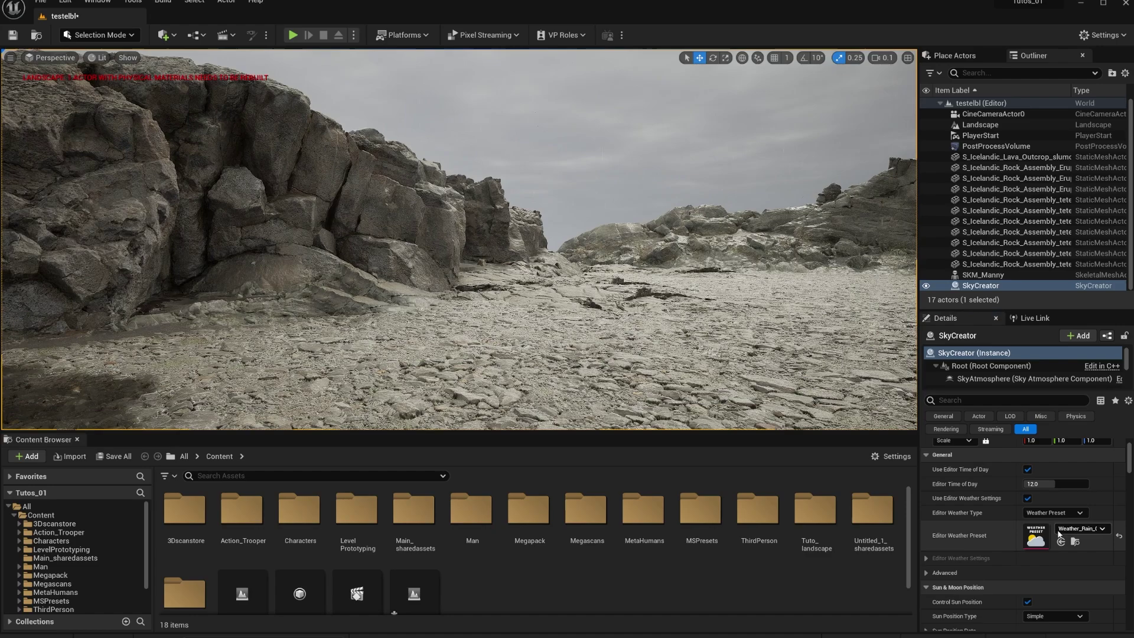
# Apply the heavy-rain Weather_Rain_… preset to SkyCreator and inspect the rain splashes and wet ground around the rocks.
pyautogui.click(1080, 529)
pyautogui.scroll(-1, 1096, 460)
pyautogui.click(1097, 481)
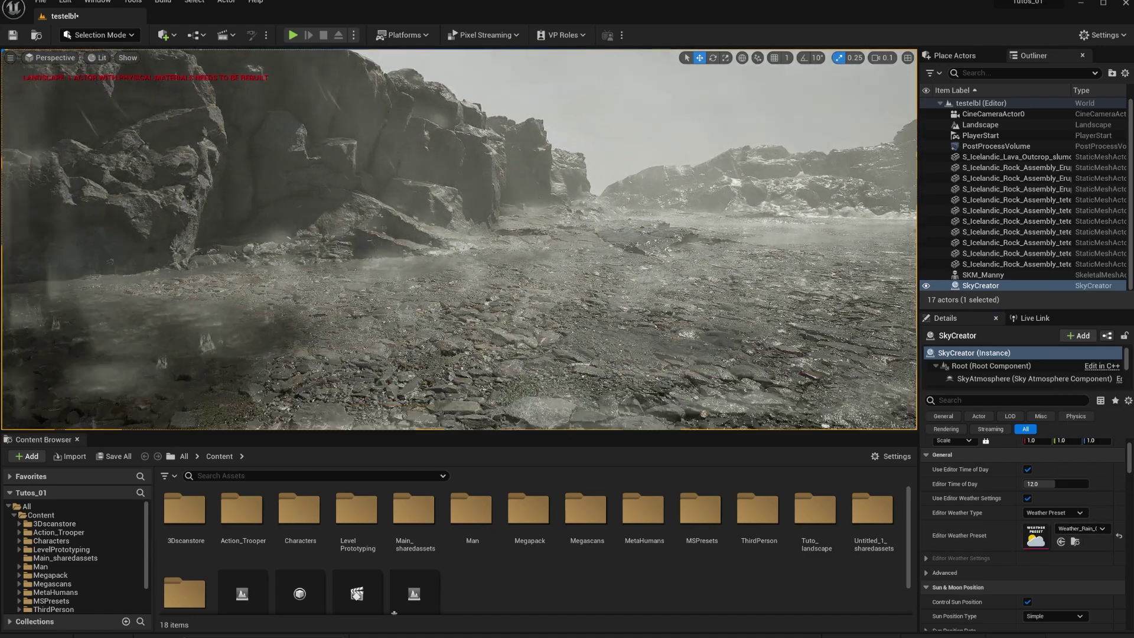
pyautogui.moveTo(652, 333); pyautogui.dragTo(651, 422, button='right')
pyautogui.moveTo(650, 356); pyautogui.dragTo(614, 353, button='right')
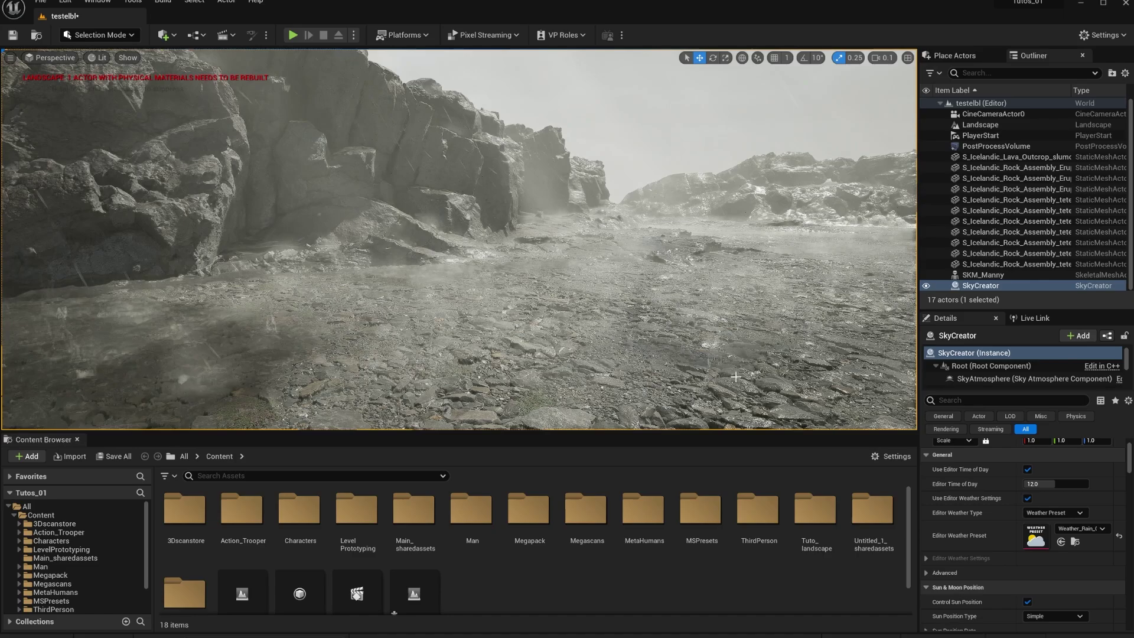
pyautogui.moveTo(614, 353); pyautogui.dragTo(490, 423, button='right')
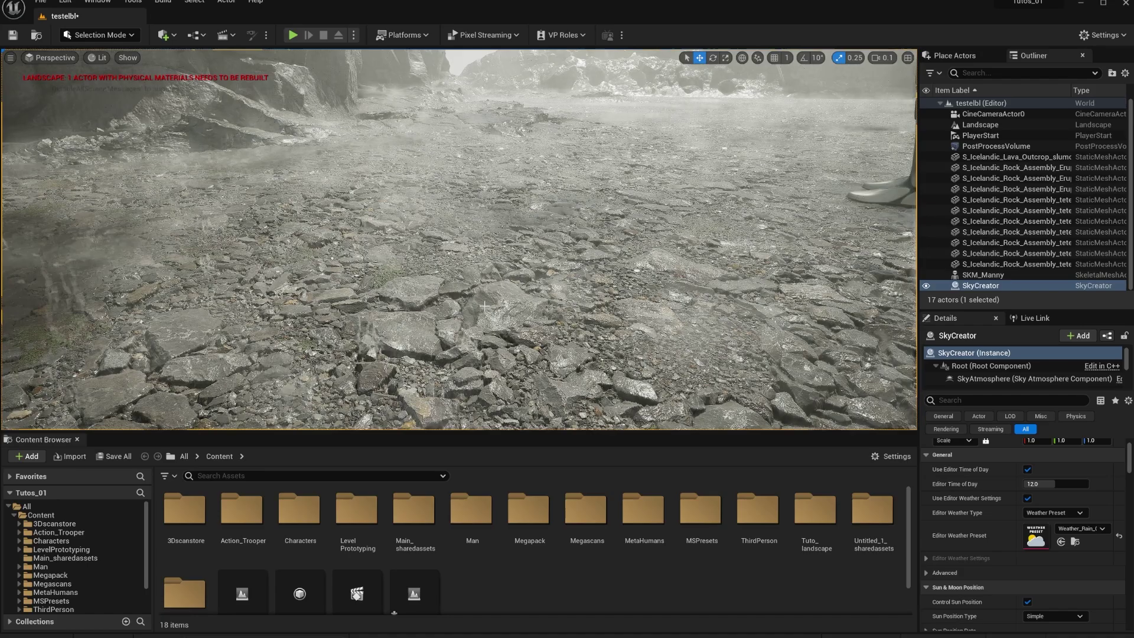
pyautogui.moveTo(480, 353); pyautogui.dragTo(396, 321, button='right')
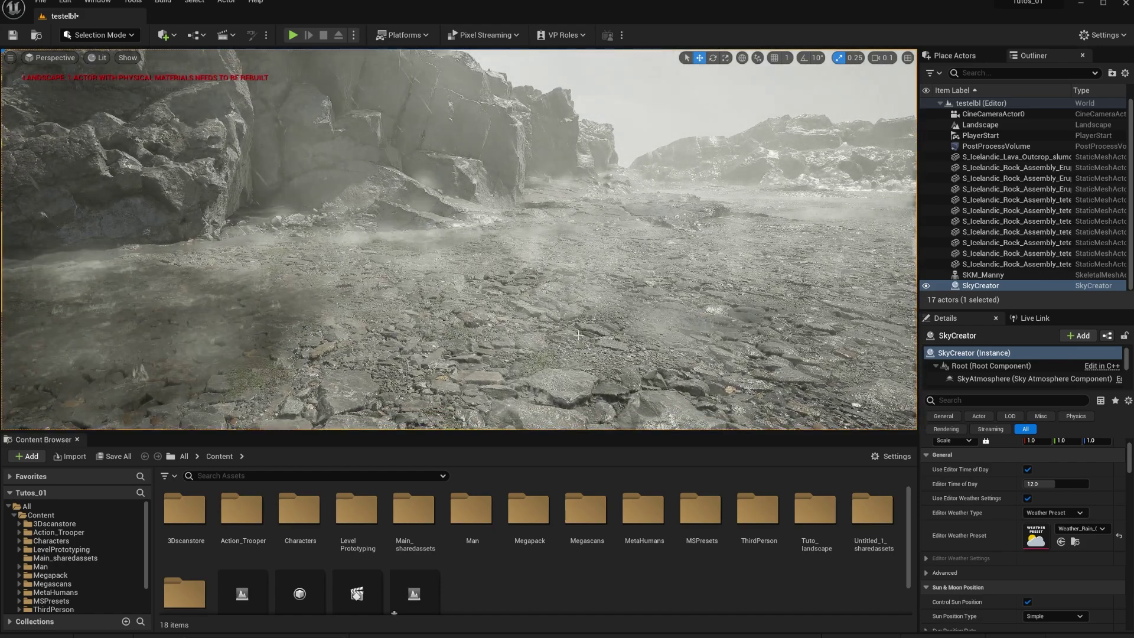
pyautogui.moveTo(620, 299); pyautogui.dragTo(620, 275, button='right')
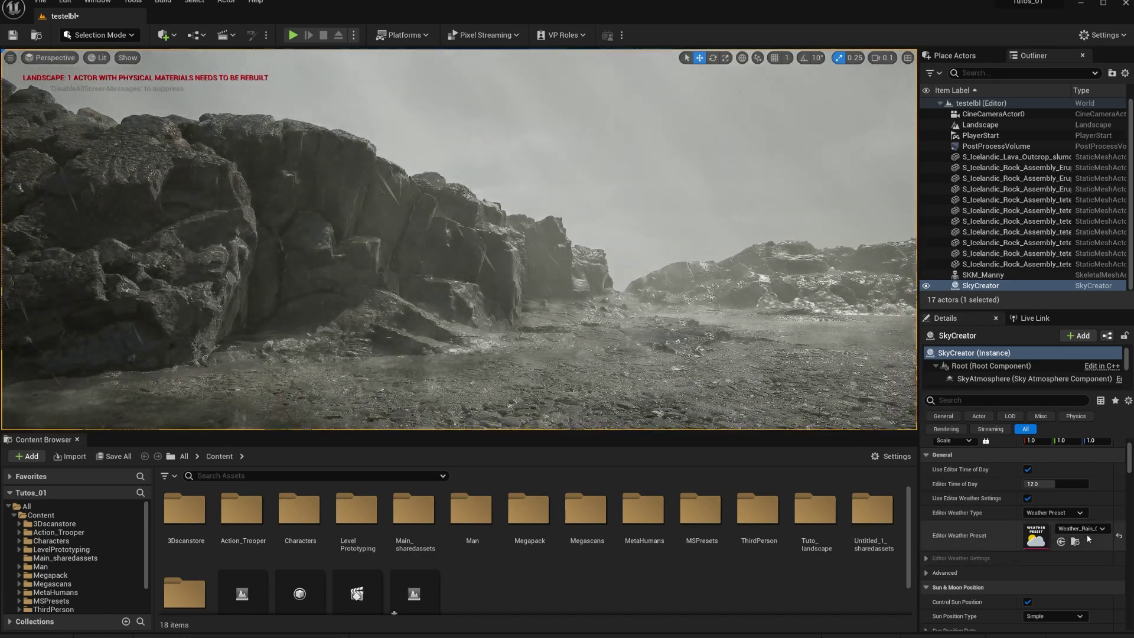
# Switch SkyCreator to a lighter Weather_Rain_… preset without dense mist and examine the puddles on the stony ground.
pyautogui.click(1086, 531)
pyautogui.moveTo(458, 239); pyautogui.dragTo(537, 319, button='right')
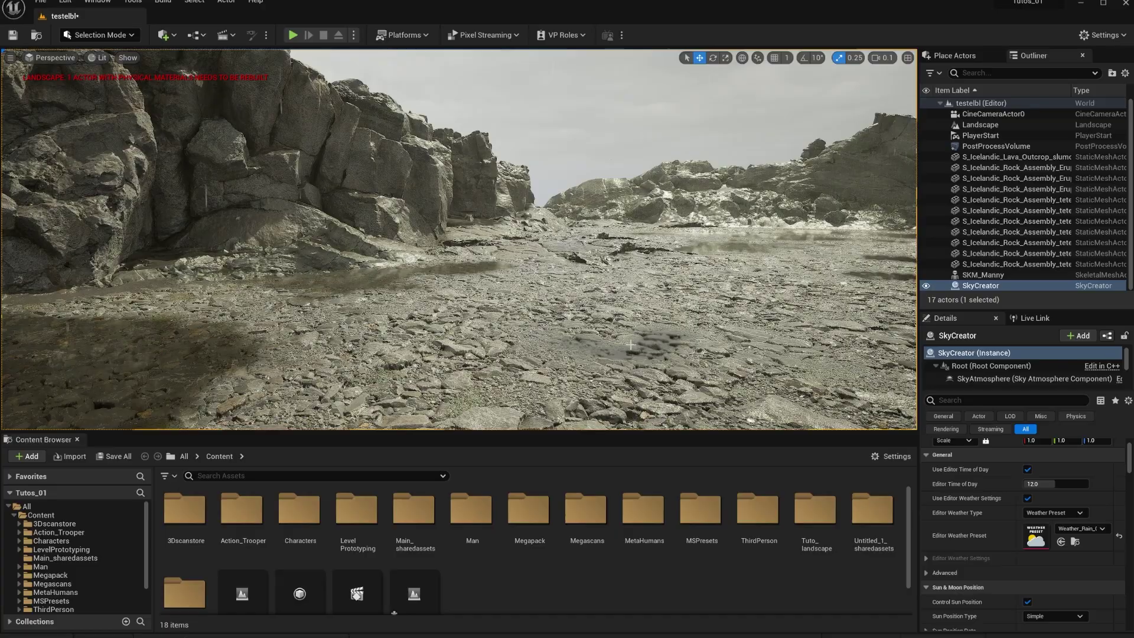
pyautogui.moveTo(630, 345); pyautogui.dragTo(595, 361, button='right')
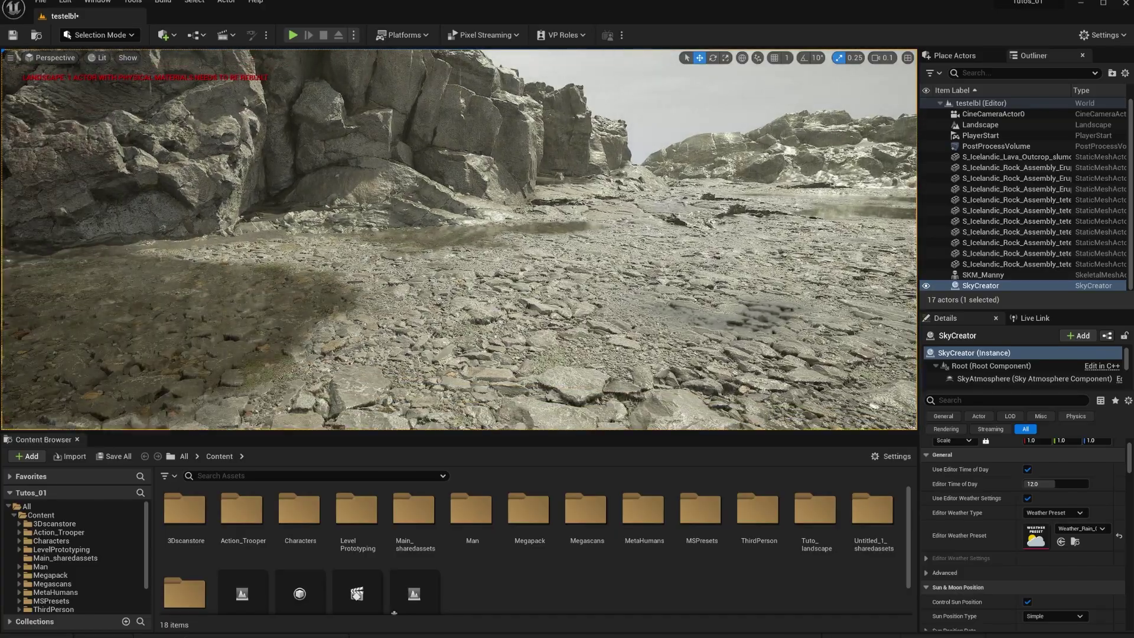
pyautogui.moveTo(459, 239); pyautogui.dragTo(413, 280, button='right')
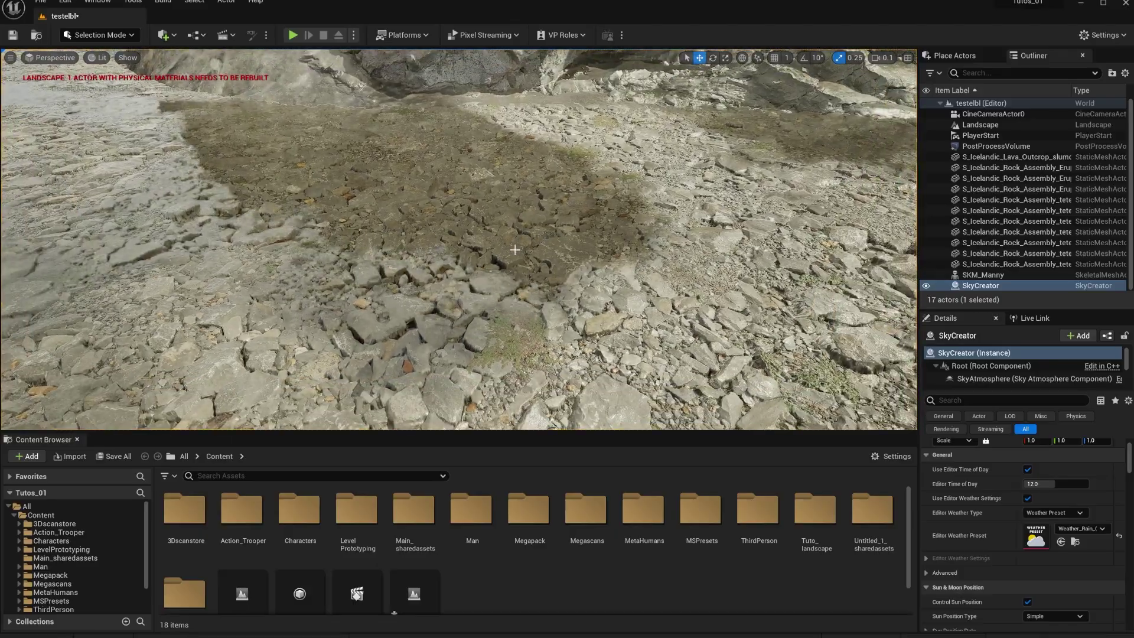
pyautogui.moveTo(564, 237); pyautogui.dragTo(520, 180, button='right')
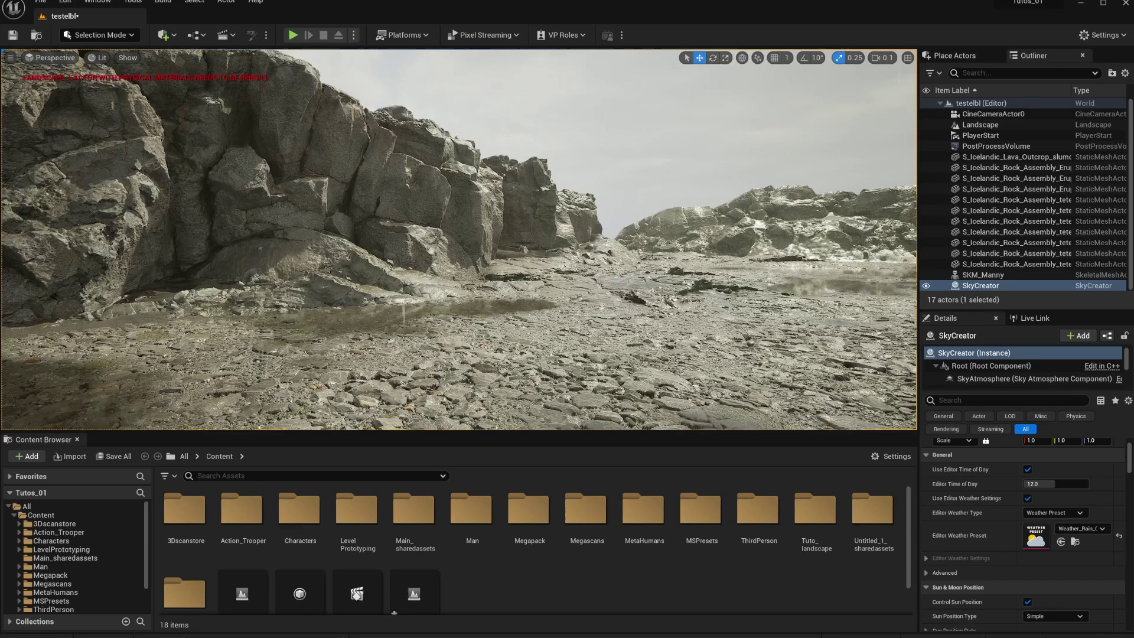
# Try the purple and grey foggy Weather_Silent… presets as SkyCreator's Editor Weather Preset.
pyautogui.click(1080, 528)
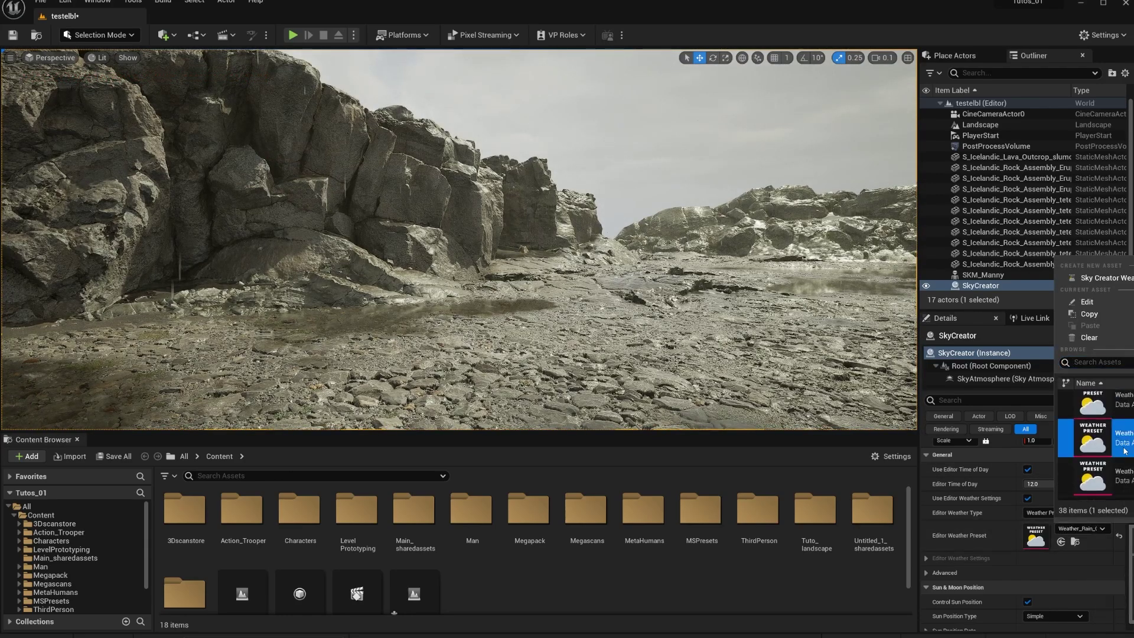
pyautogui.click(1091, 440)
pyautogui.moveTo(716, 329); pyautogui.dragTo(725, 387, button='right')
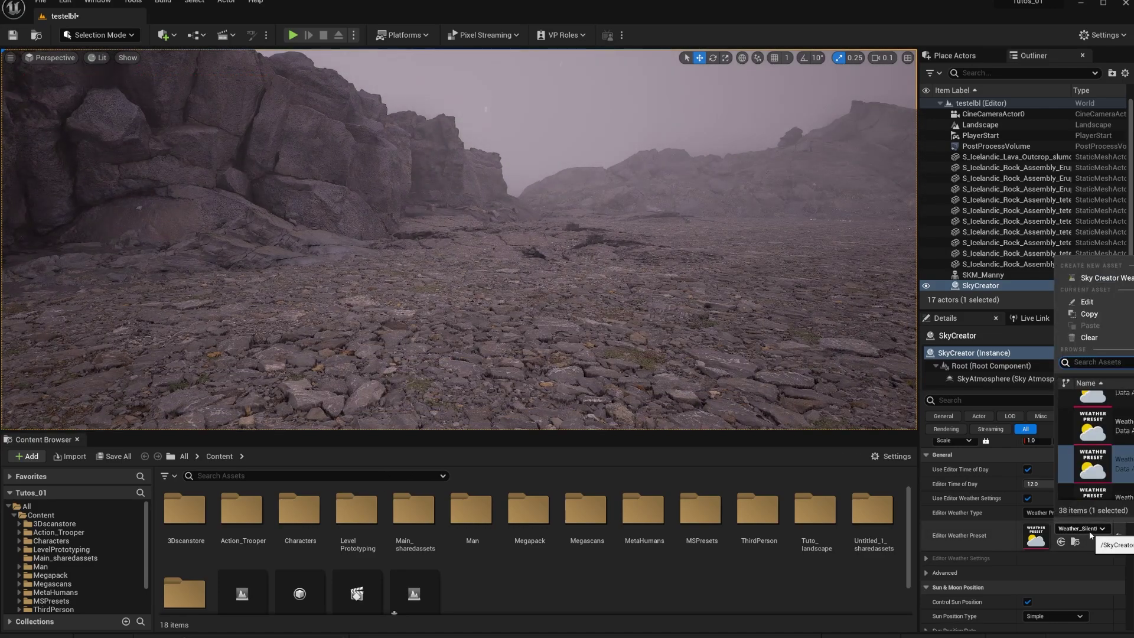
pyautogui.moveTo(458, 239); pyautogui.dragTo(401, 225, button='right')
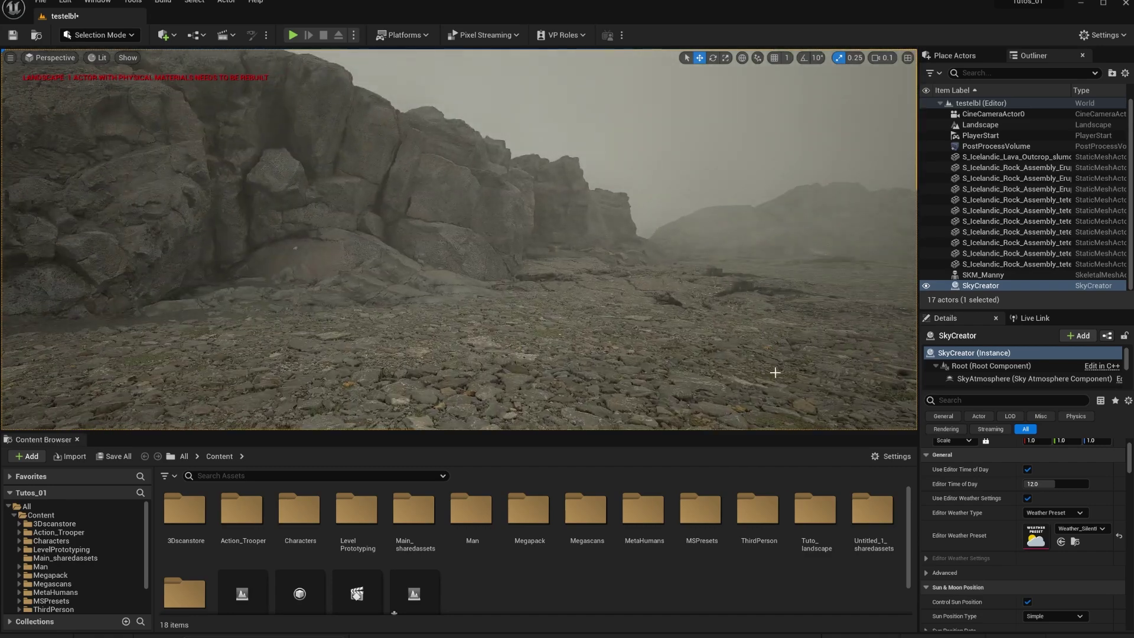
# Set SkyCreator's Editor Weather Preset to a Weather_Snow_… preset that covers the rocks and ground with snow.
pyautogui.click(1078, 528)
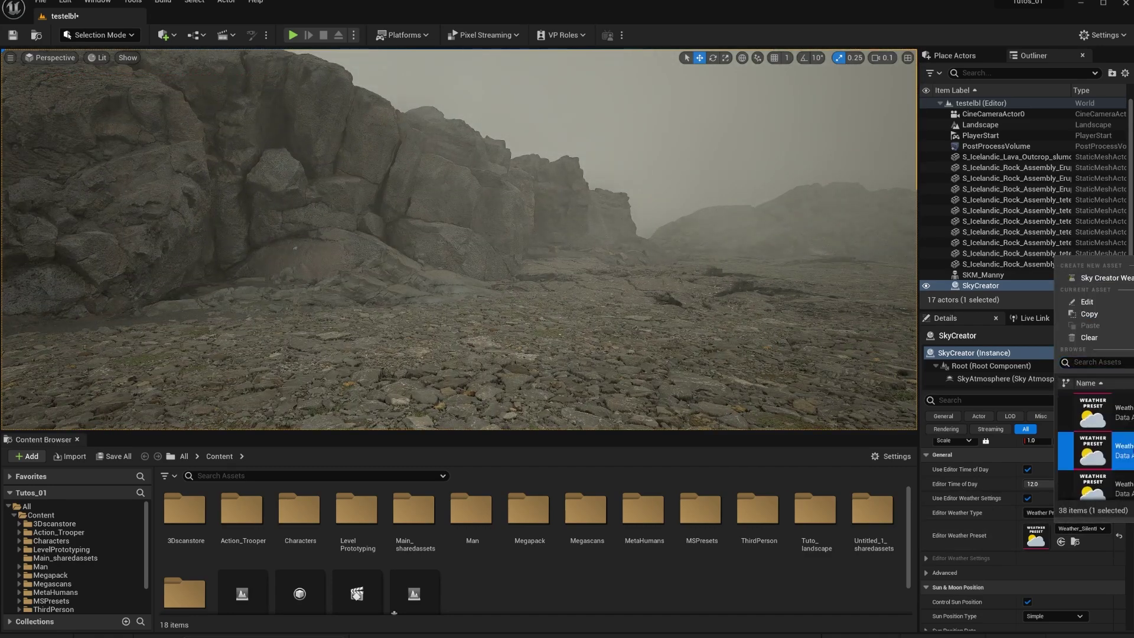
pyautogui.click(1092, 450)
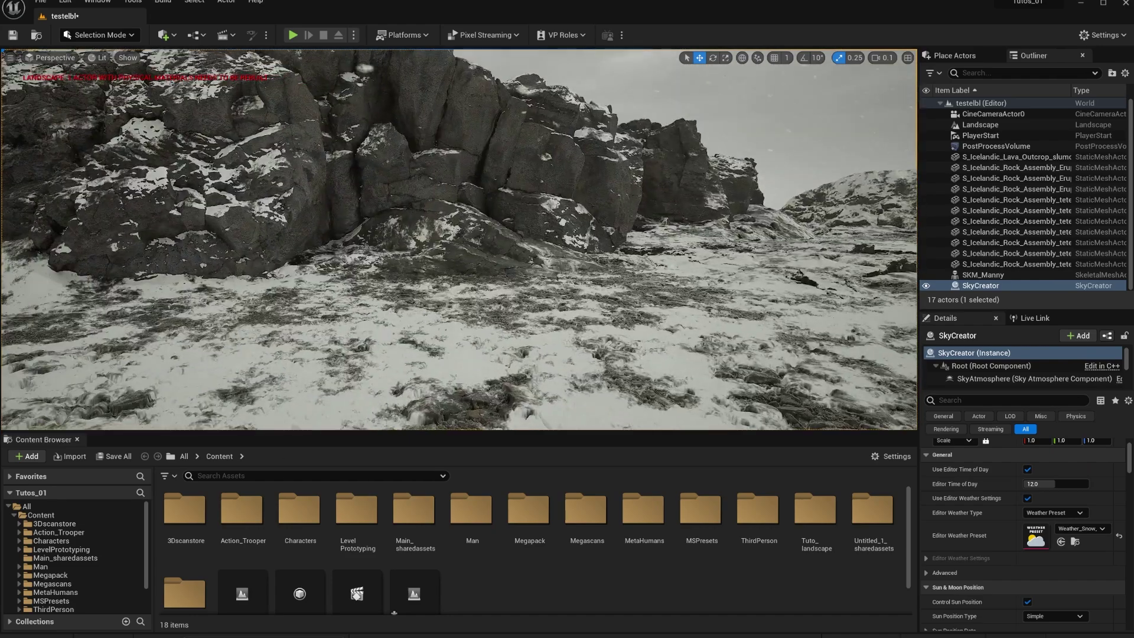
# Examine how the snow settles on the lava outcrop, the small rocks and the landscape ground.
pyautogui.moveTo(660, 362); pyautogui.dragTo(880, 363, button='right')
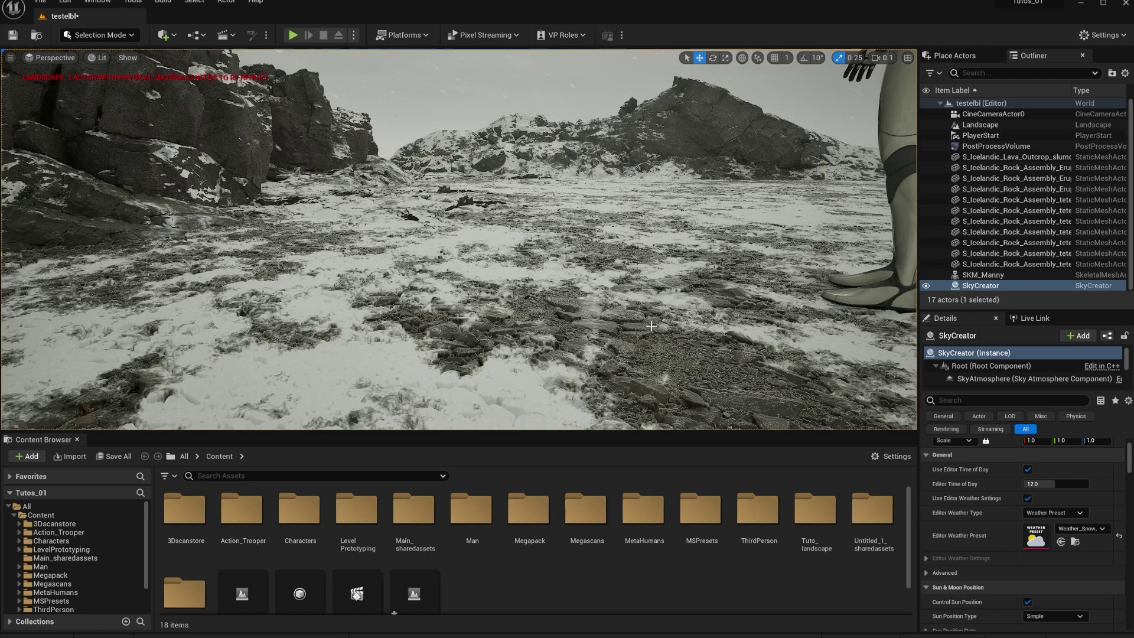
pyautogui.moveTo(657, 366); pyautogui.dragTo(567, 367, button='right')
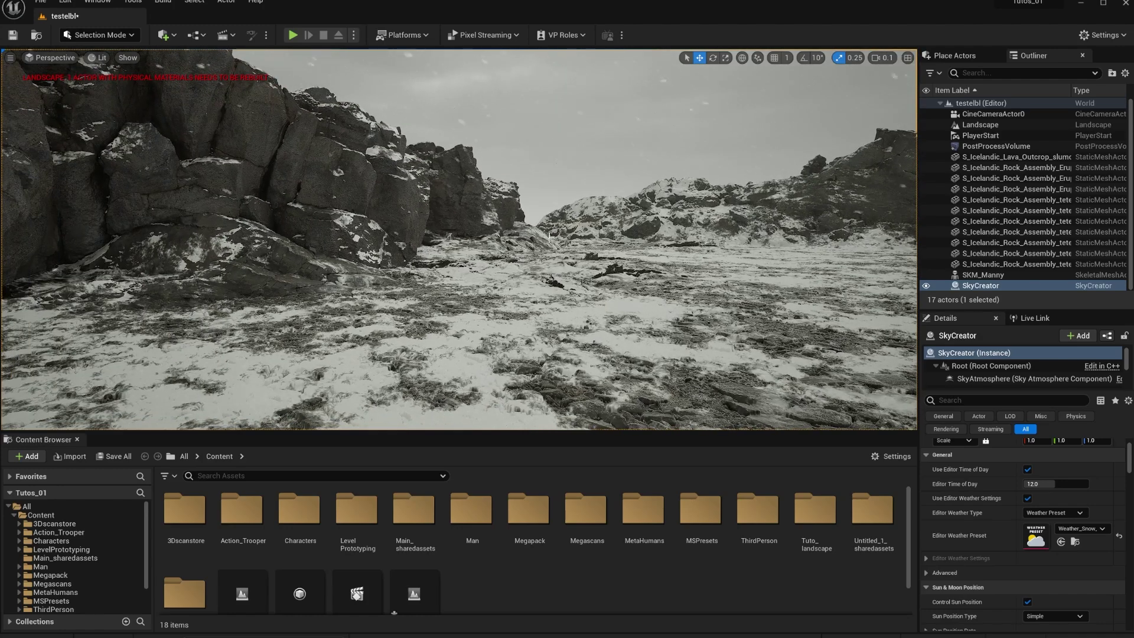
pyautogui.moveTo(549, 236); pyautogui.dragTo(606, 310, button='right')
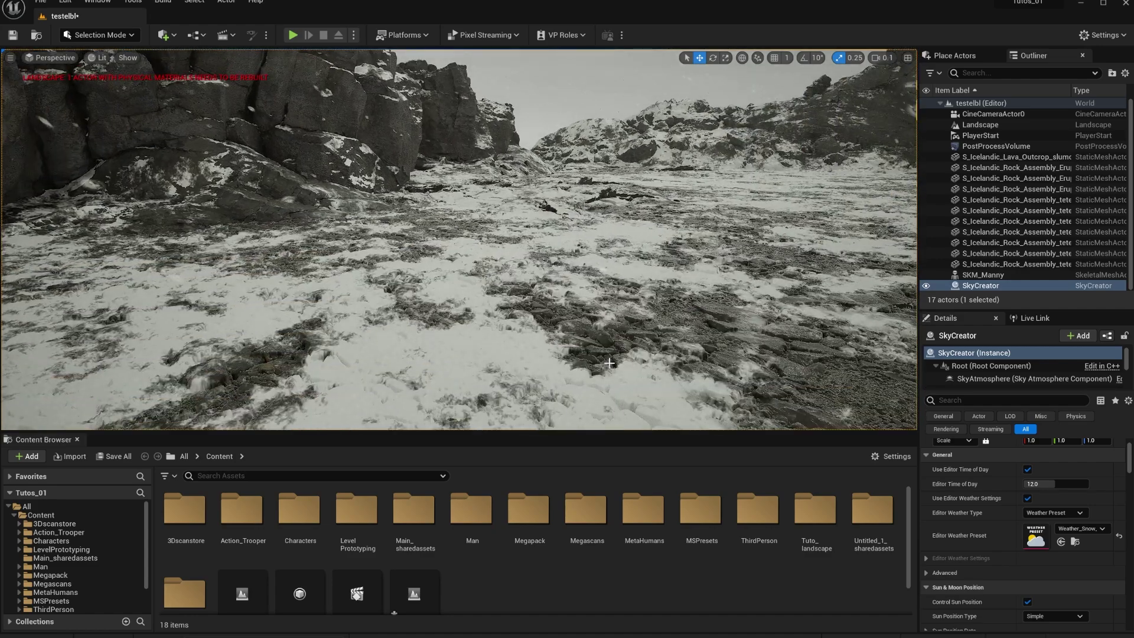
pyautogui.moveTo(532, 327); pyautogui.dragTo(529, 287, button='right')
pyautogui.click(156, 177)
pyautogui.moveTo(156, 177); pyautogui.dragTo(77, 177, button='right')
pyautogui.moveTo(400, 208); pyautogui.dragTo(373, 205, button='right')
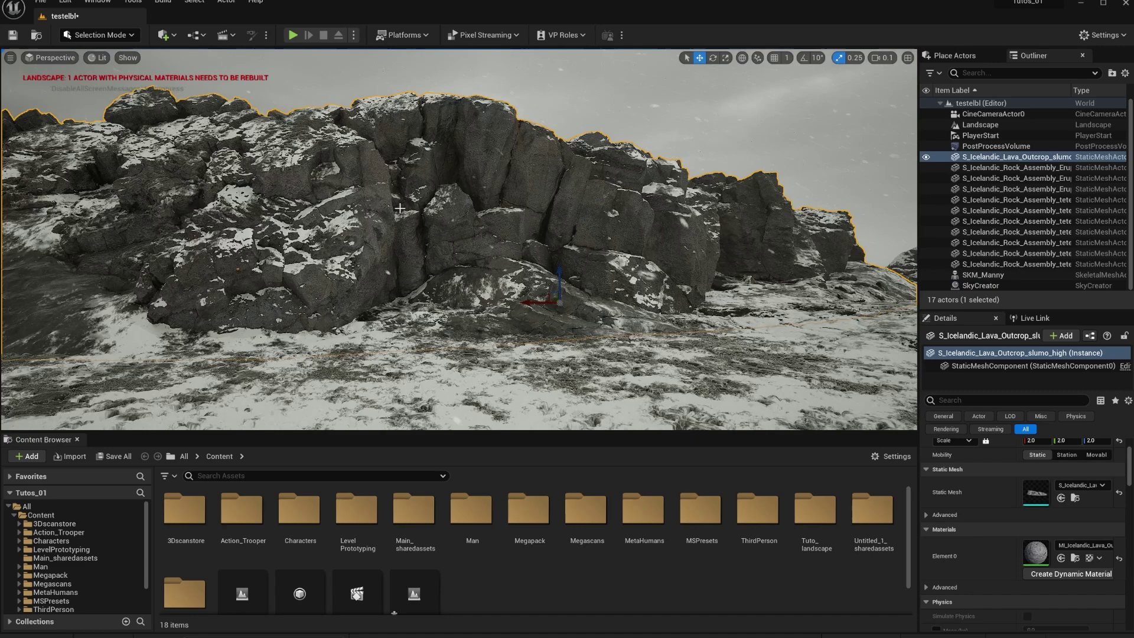
pyautogui.moveTo(552, 247); pyautogui.dragTo(552, 246, button='right')
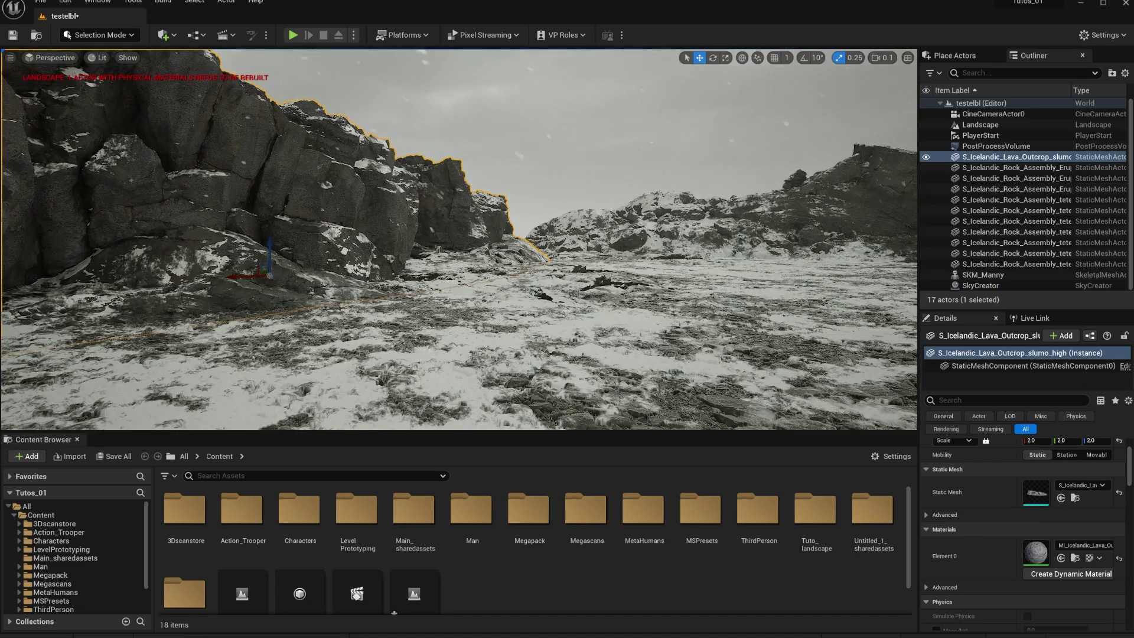
pyautogui.click(550, 288)
pyautogui.moveTo(579, 339); pyautogui.dragTo(583, 345, button='right')
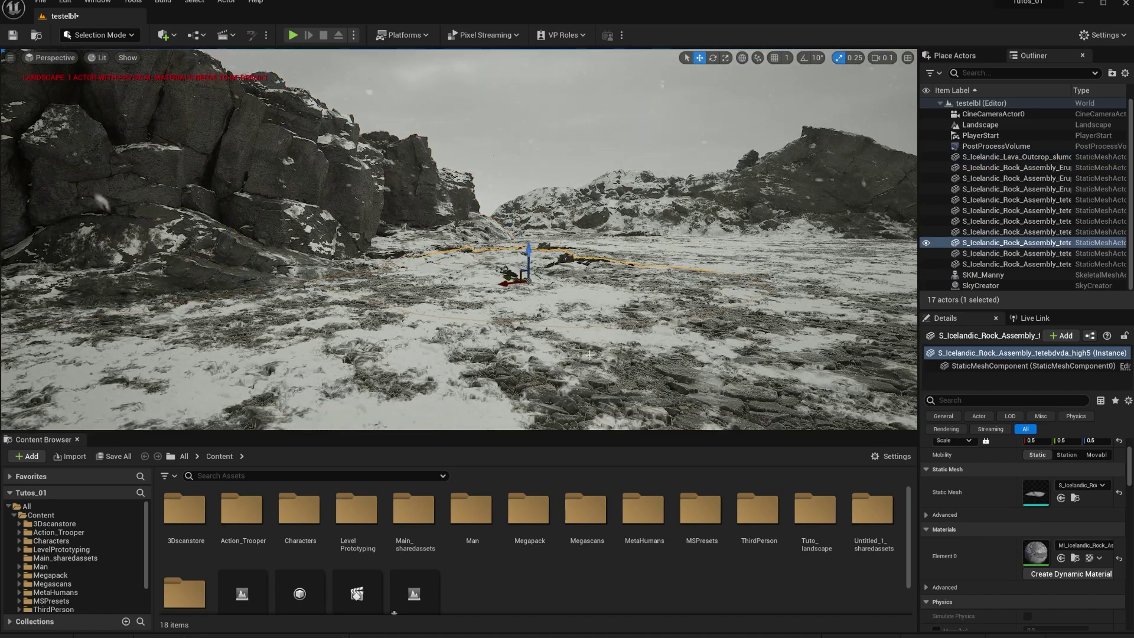
pyautogui.click(621, 377)
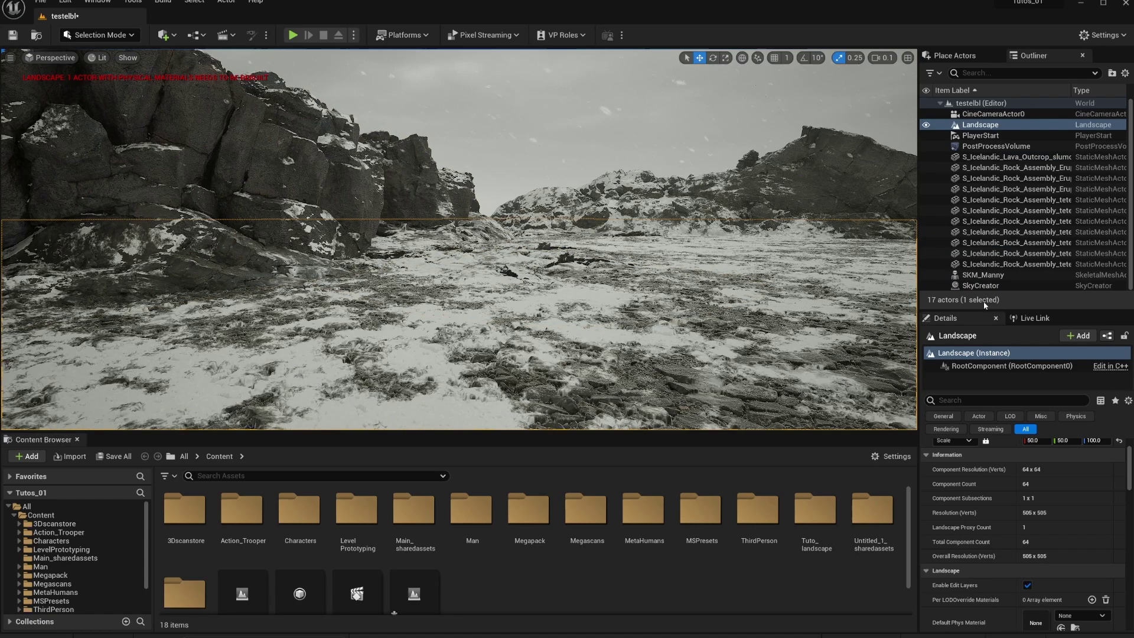
# Switch SkyCreator's Editor Weather Preset to a heavier Weather_Snow_… preset that covers the ground almost completely.
pyautogui.click(981, 286)
pyautogui.click(1076, 529)
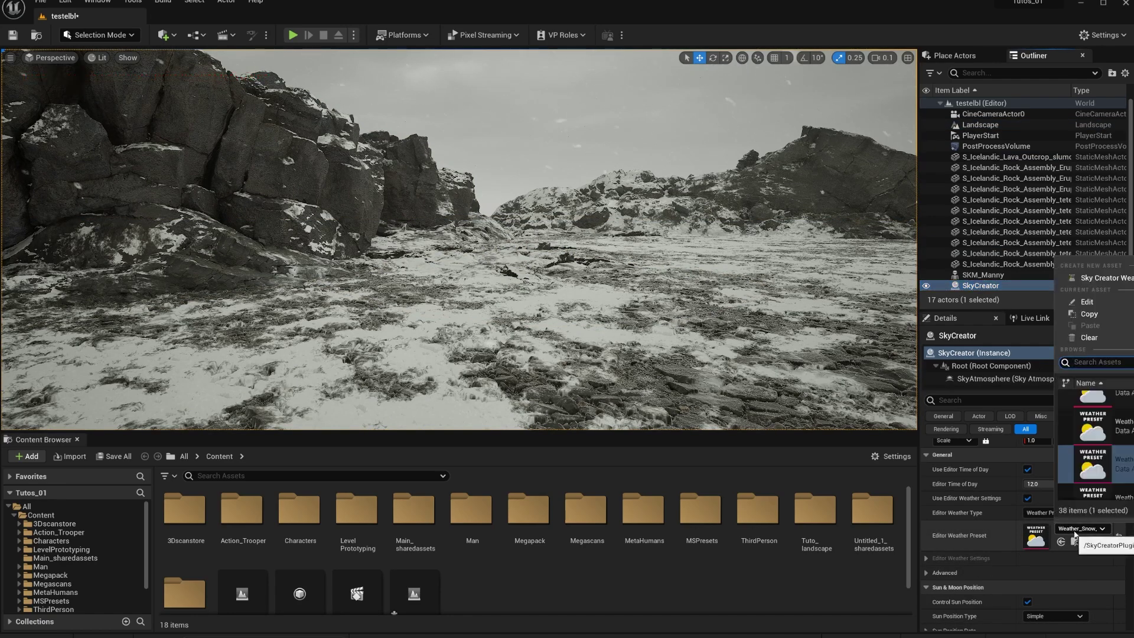
pyautogui.scroll(-2, 1086, 473)
pyautogui.click(1088, 487)
pyautogui.moveTo(620, 331); pyautogui.dragTo(525, 295, button='right')
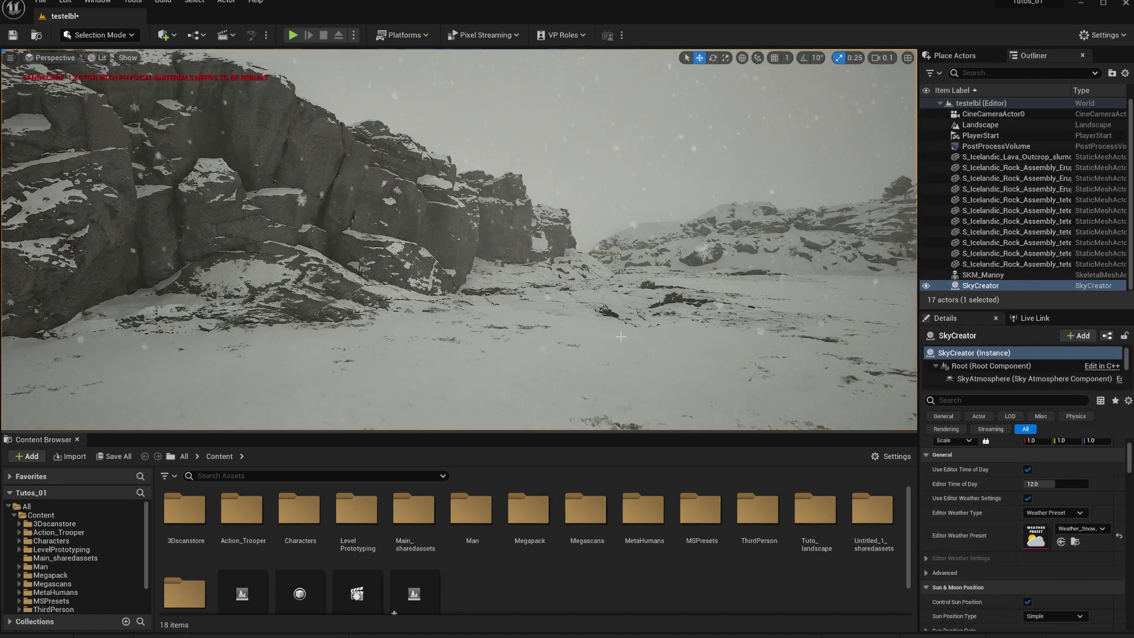
# Apply the windy blizzard-like Weather_Snow_… preset to SkyCreator and inspect the snow cover around the mannequin's feet and on the rock cliff.
pyautogui.click(1078, 528)
pyautogui.click(1095, 476)
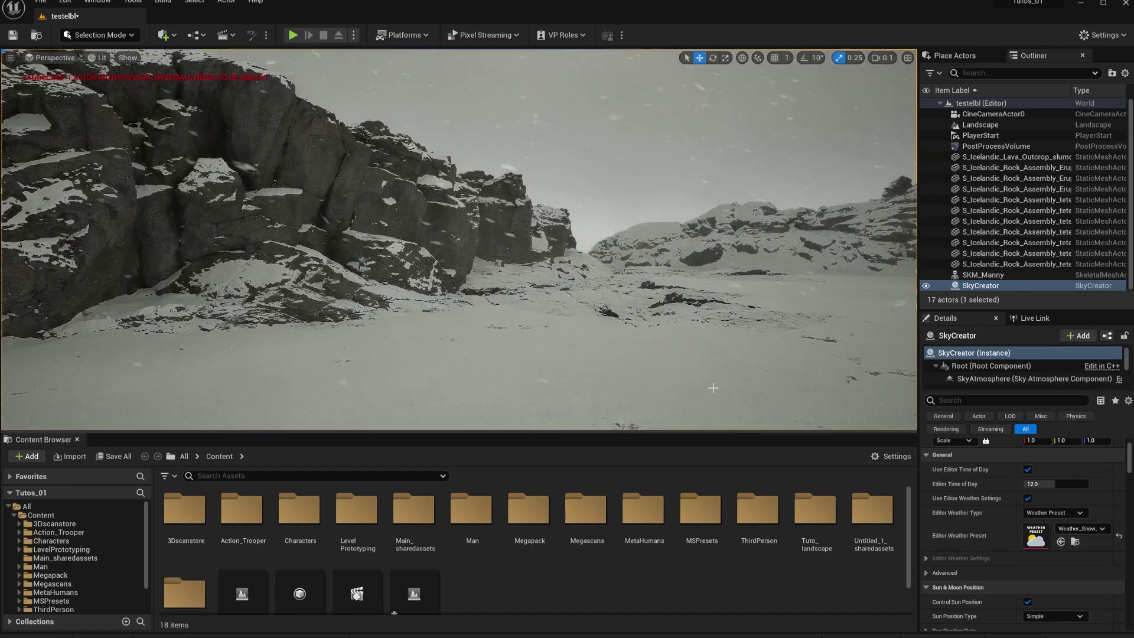
pyautogui.moveTo(533, 277); pyautogui.dragTo(502, 293, button='right')
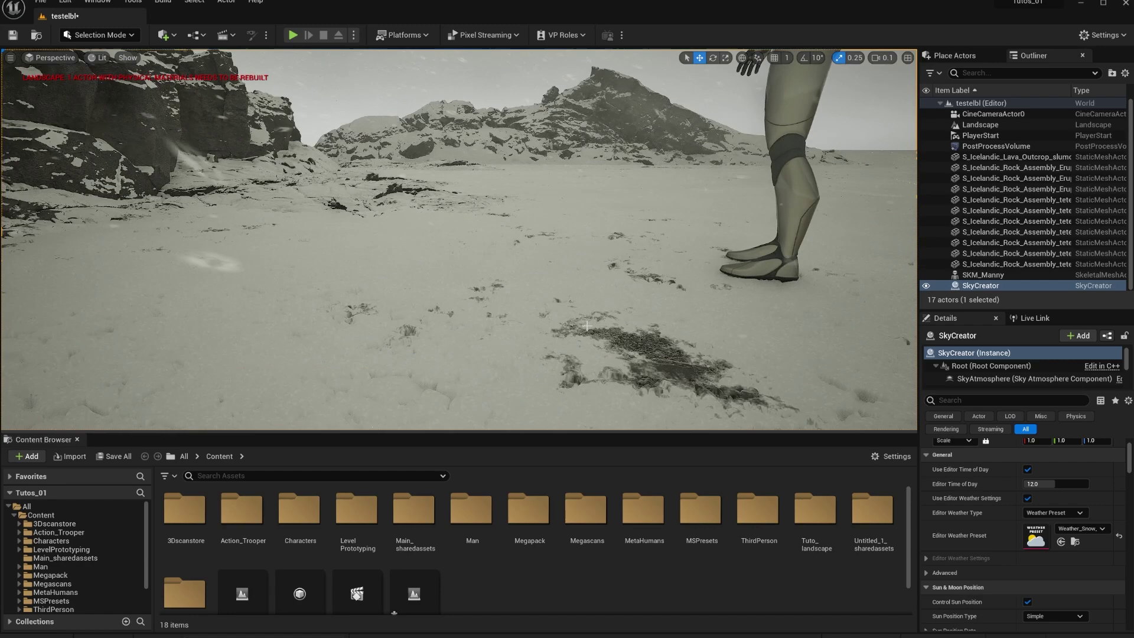
pyautogui.moveTo(593, 336); pyautogui.dragTo(435, 391, button='right')
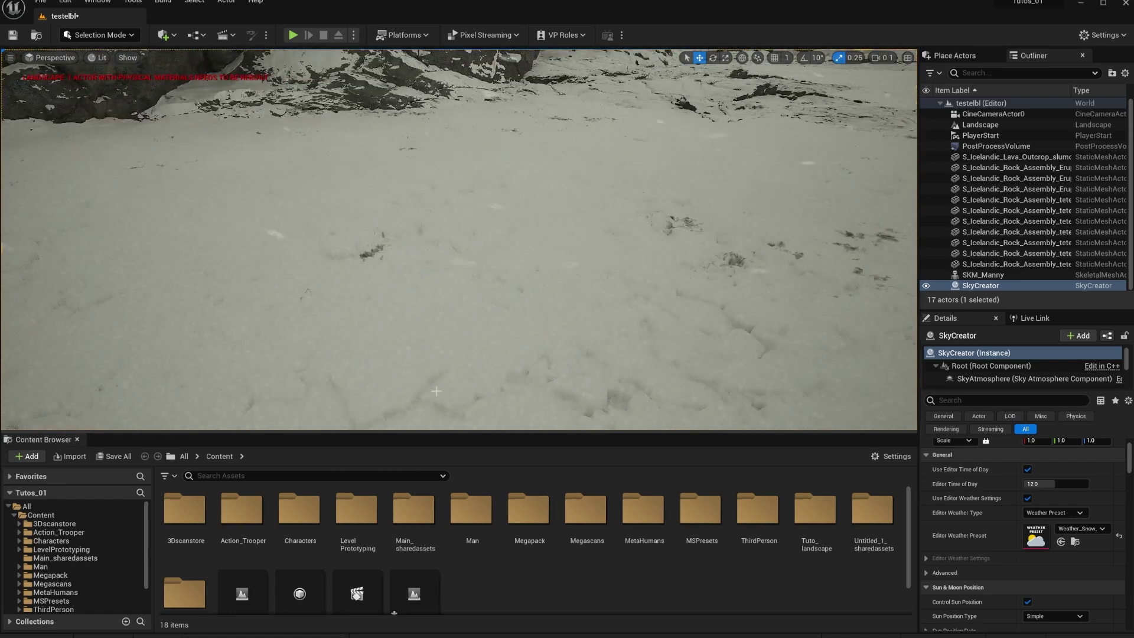
pyautogui.moveTo(508, 345); pyautogui.dragTo(561, 296, button='right')
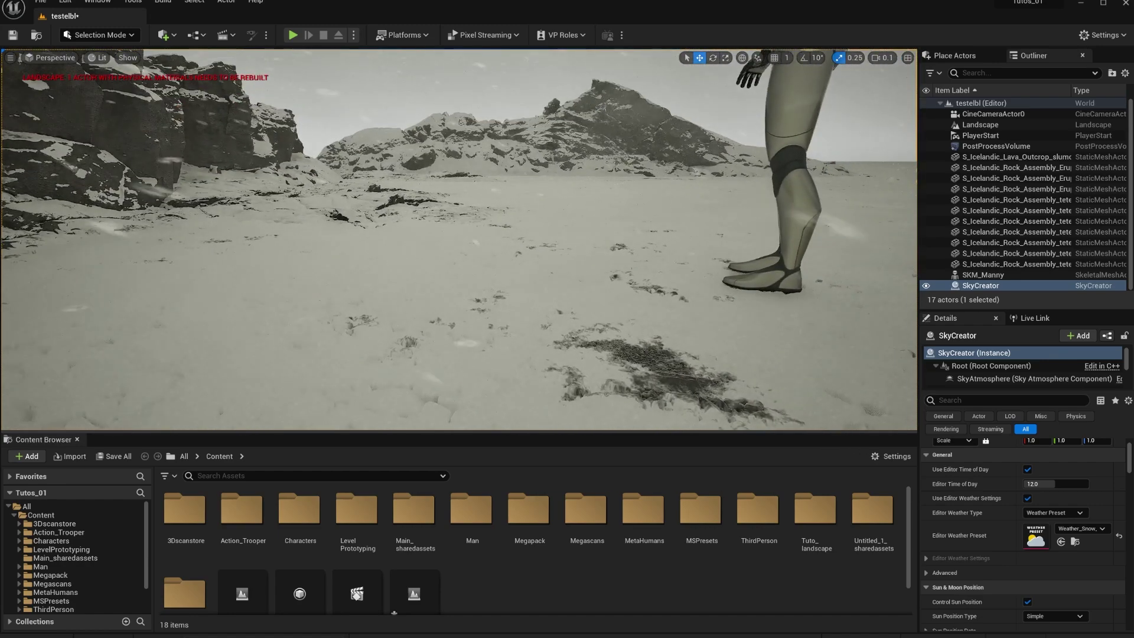
pyautogui.moveTo(521, 364); pyautogui.dragTo(428, 407, button='right')
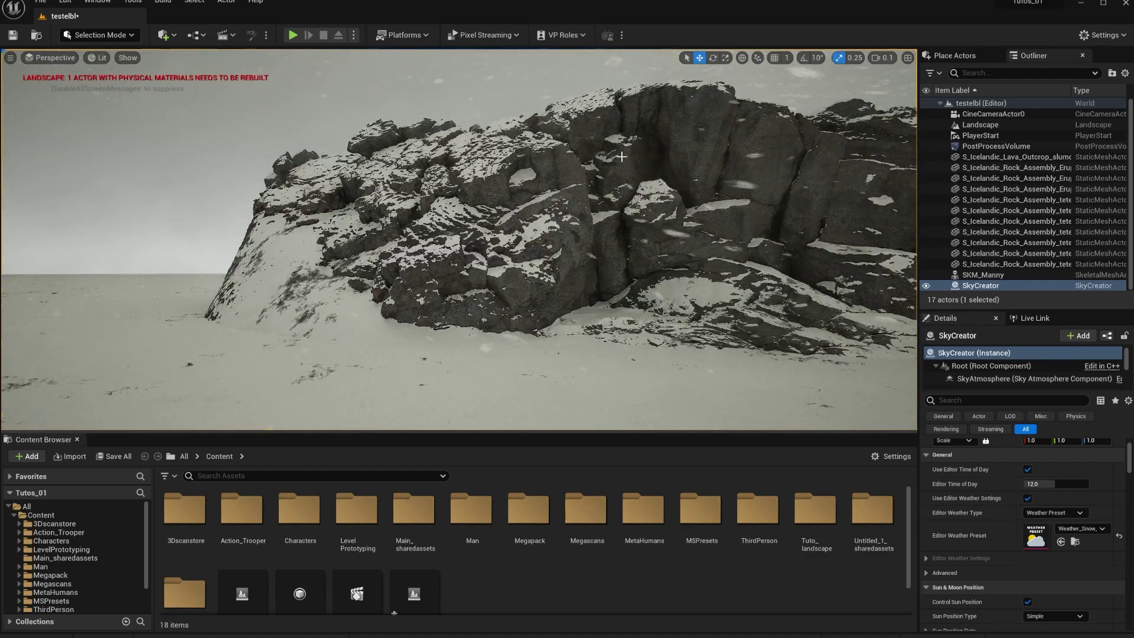
pyautogui.moveTo(621, 156); pyautogui.dragTo(688, 124, button='right')
pyautogui.moveTo(550, 272); pyautogui.dragTo(614, 304, button='right')
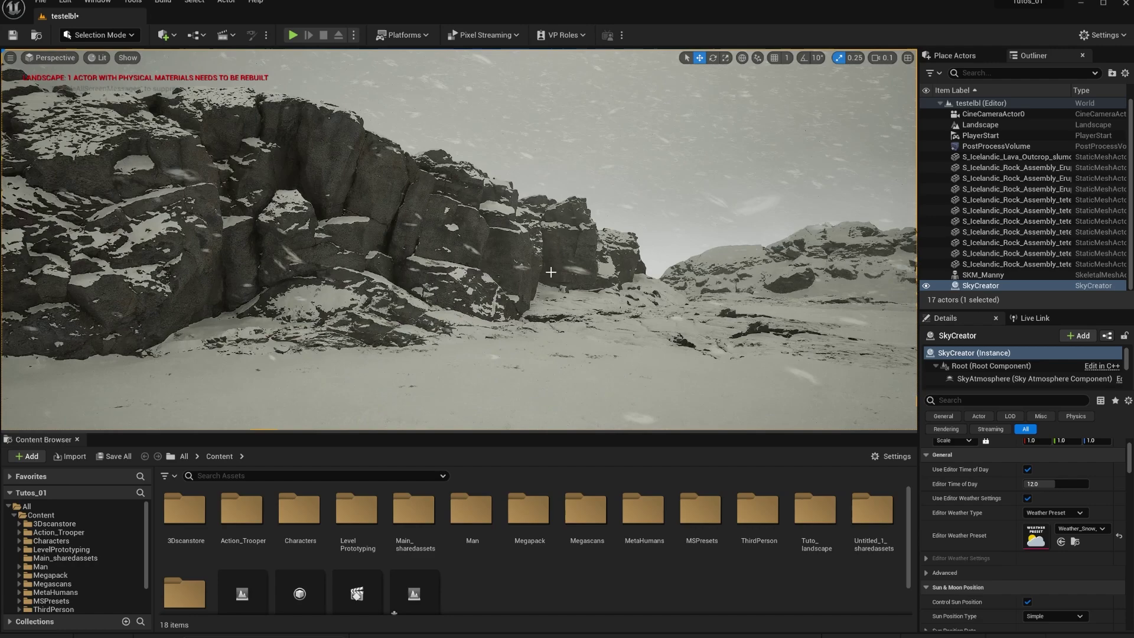
pyautogui.moveTo(560, 270); pyautogui.dragTo(619, 268, button='right')
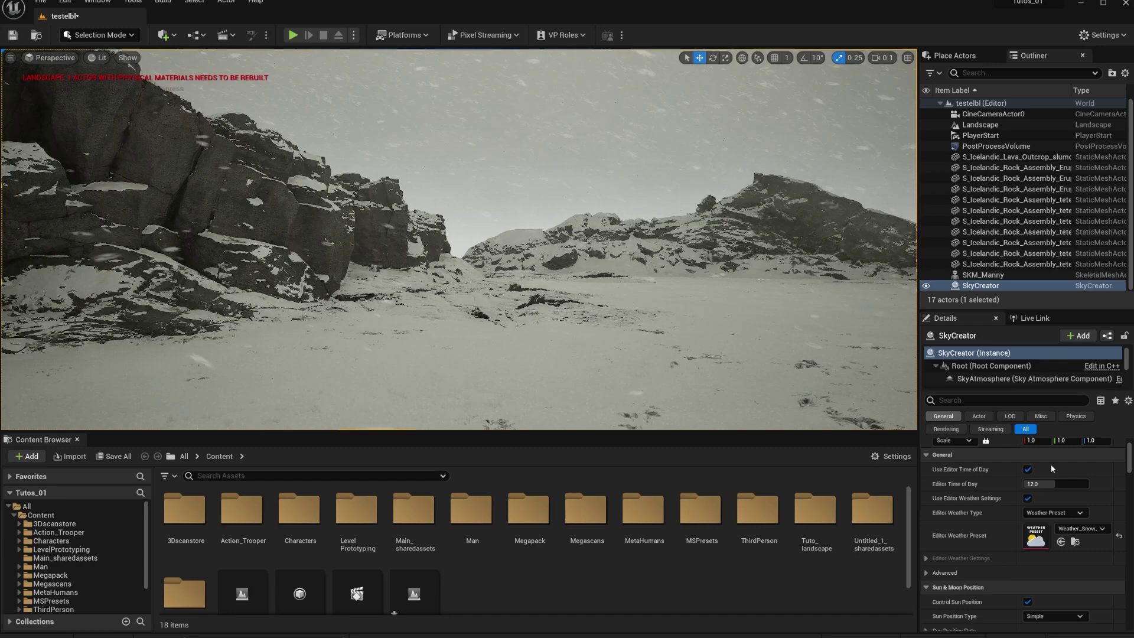
# Try a misty Weather_Rain_… preset and a light Weather_Snow_… preset as SkyCreator's Editor Weather Preset.
pyautogui.click(1086, 528)
pyautogui.scroll(4, 1120, 449)
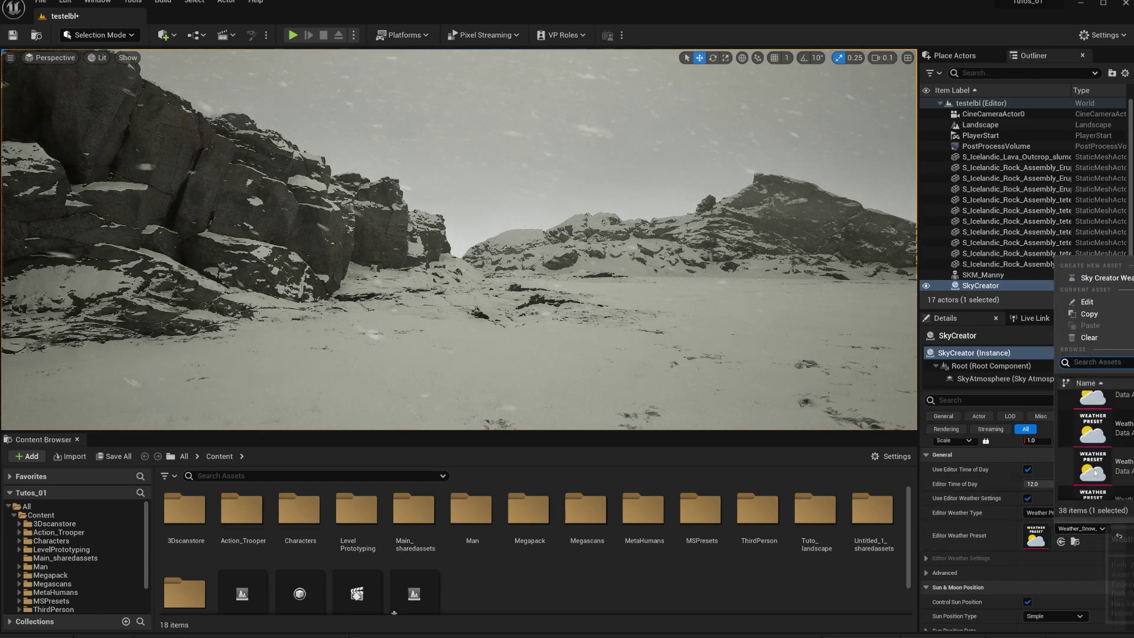
pyautogui.click(1126, 427)
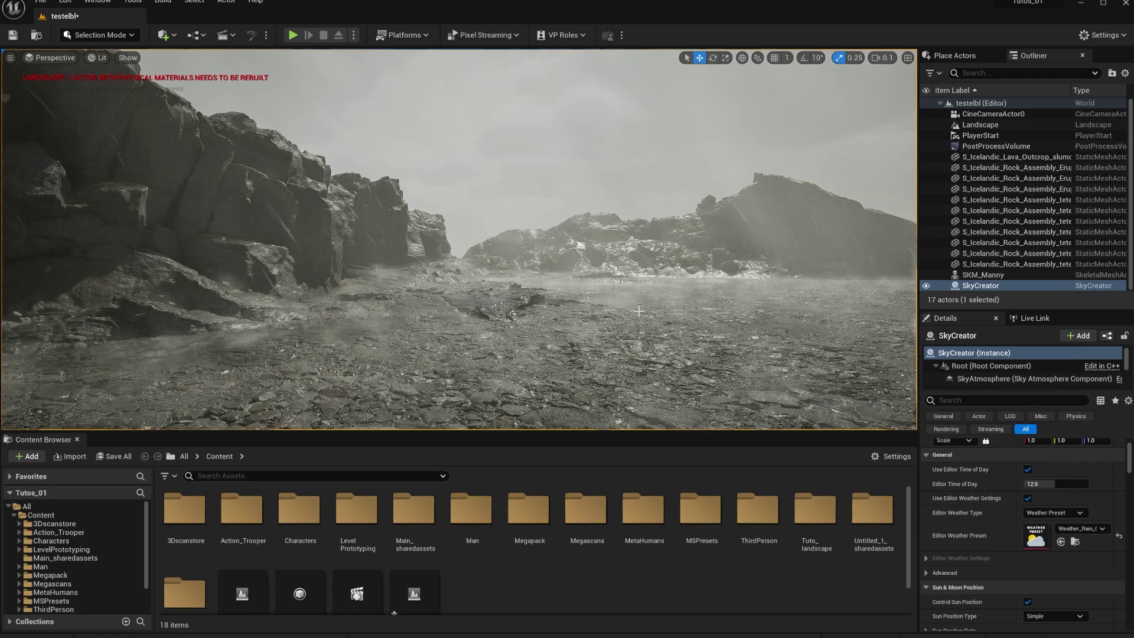
pyautogui.click(1051, 530)
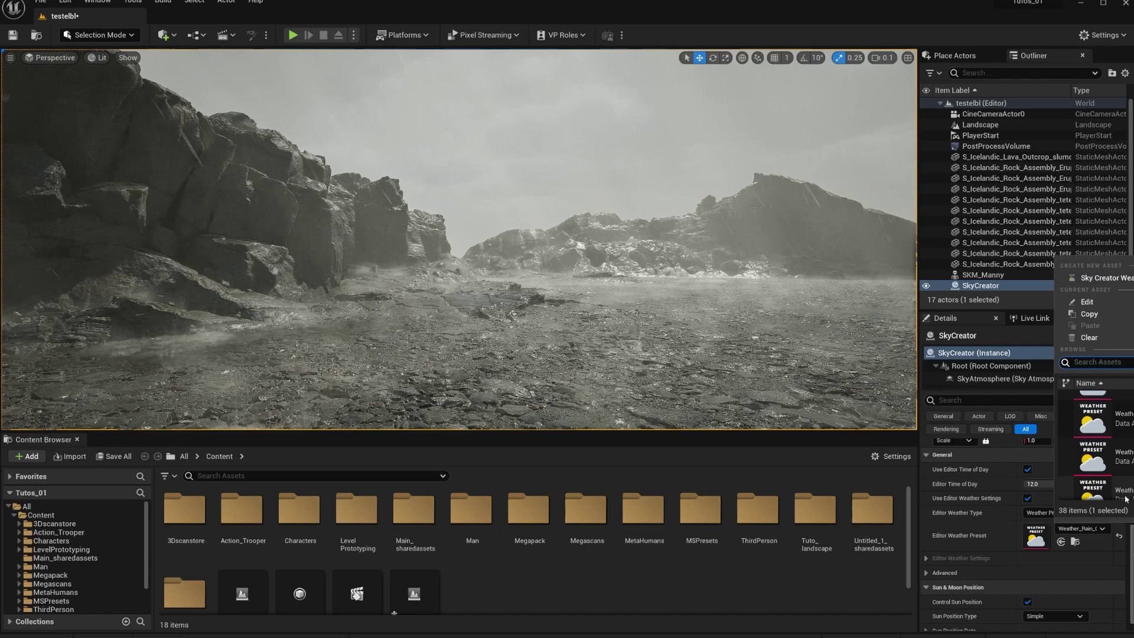
pyautogui.click(1098, 479)
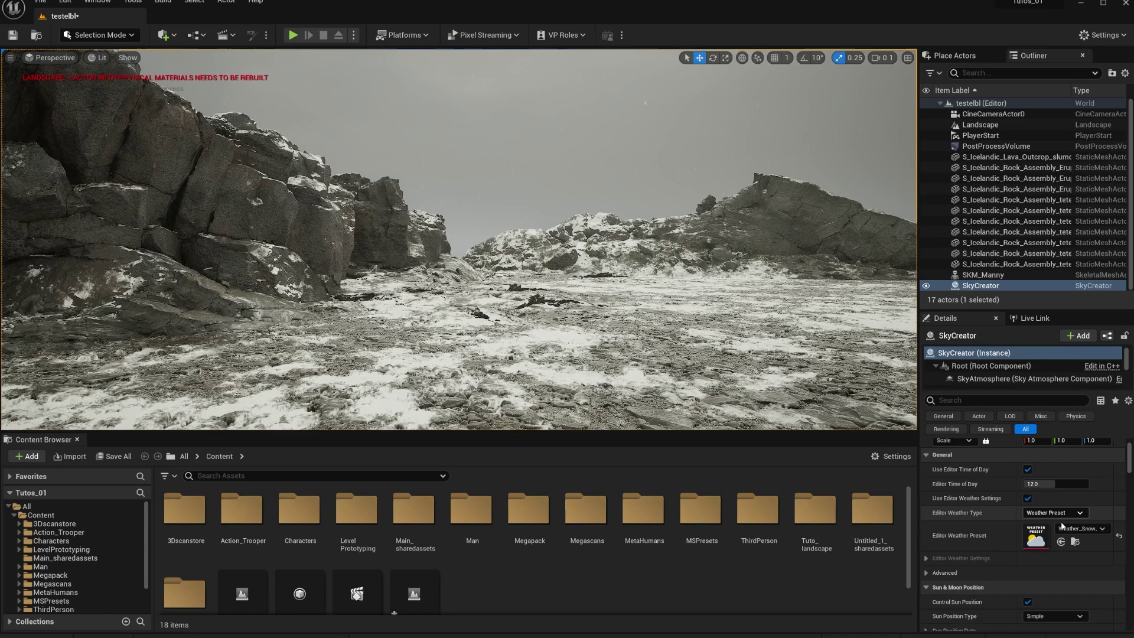
# Set SkyCreator's Editor Weather Preset to Weather_Storm and inspect the storm clouds, rain and wet ground around the cliff.
pyautogui.click(1080, 529)
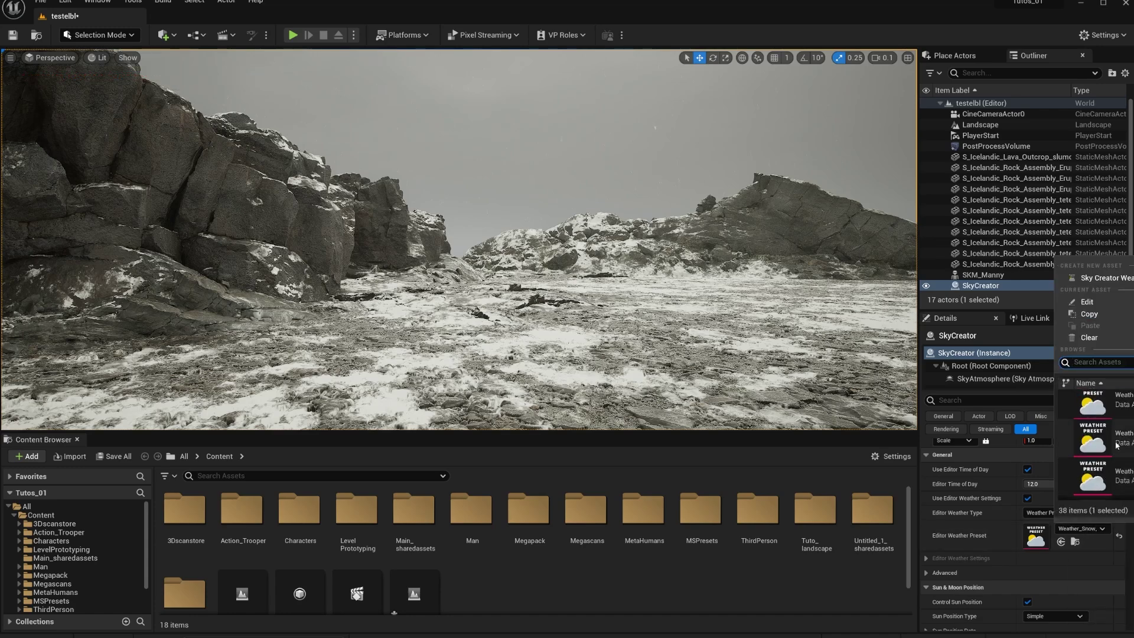
pyautogui.click(1099, 477)
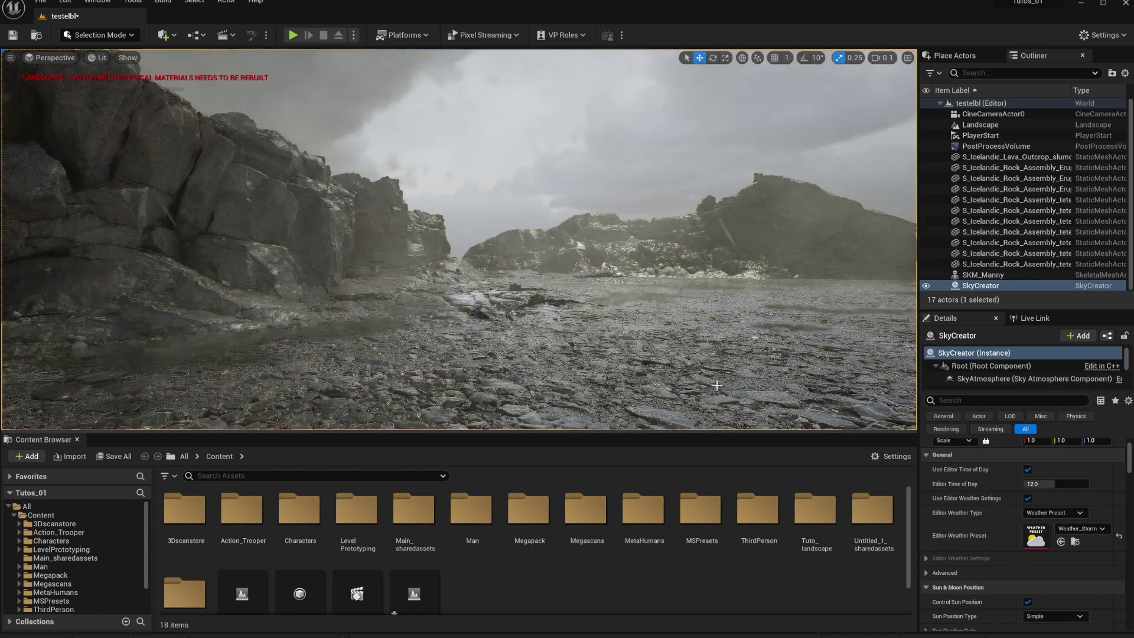
pyautogui.moveTo(717, 385)
pyautogui.mouseDown(button='right')
pyautogui.moveTo(826, 367)
pyautogui.moveTo(567, 395)
pyautogui.moveTo(726, 387)
pyautogui.mouseUp(button='right')
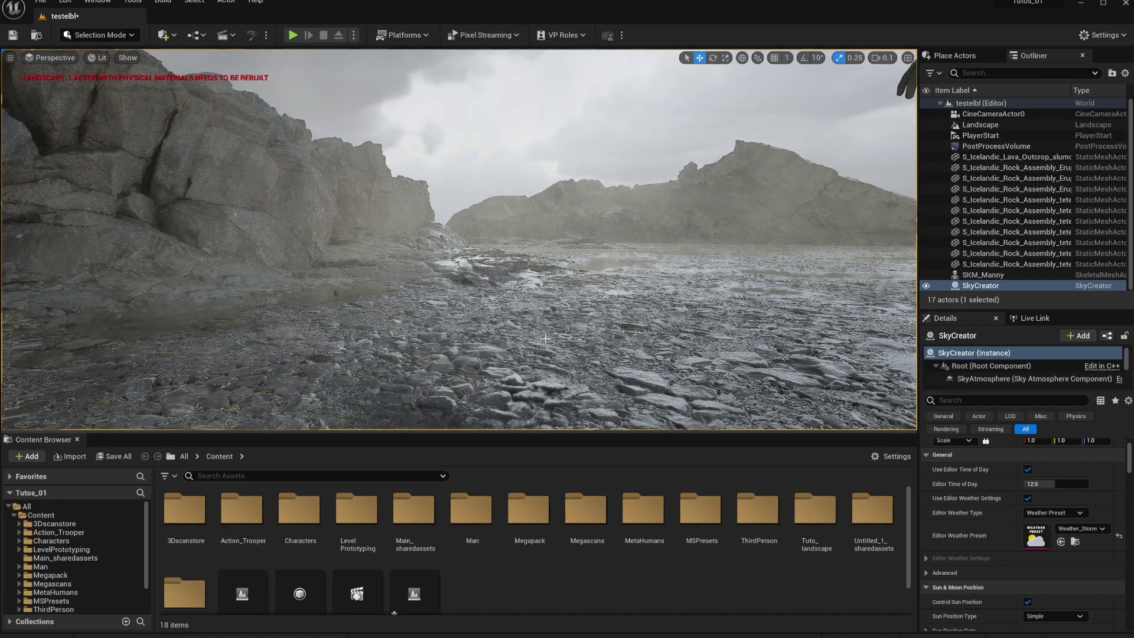
pyautogui.moveTo(632, 337); pyautogui.dragTo(526, 301, button='right')
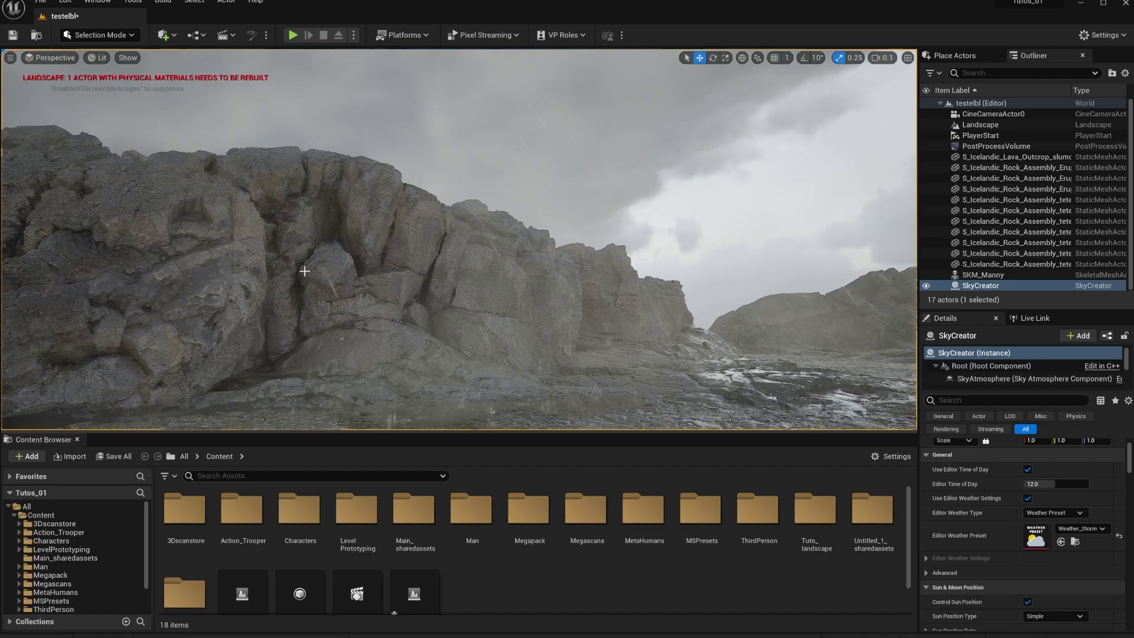
pyautogui.moveTo(486, 346); pyautogui.dragTo(623, 416, button='right')
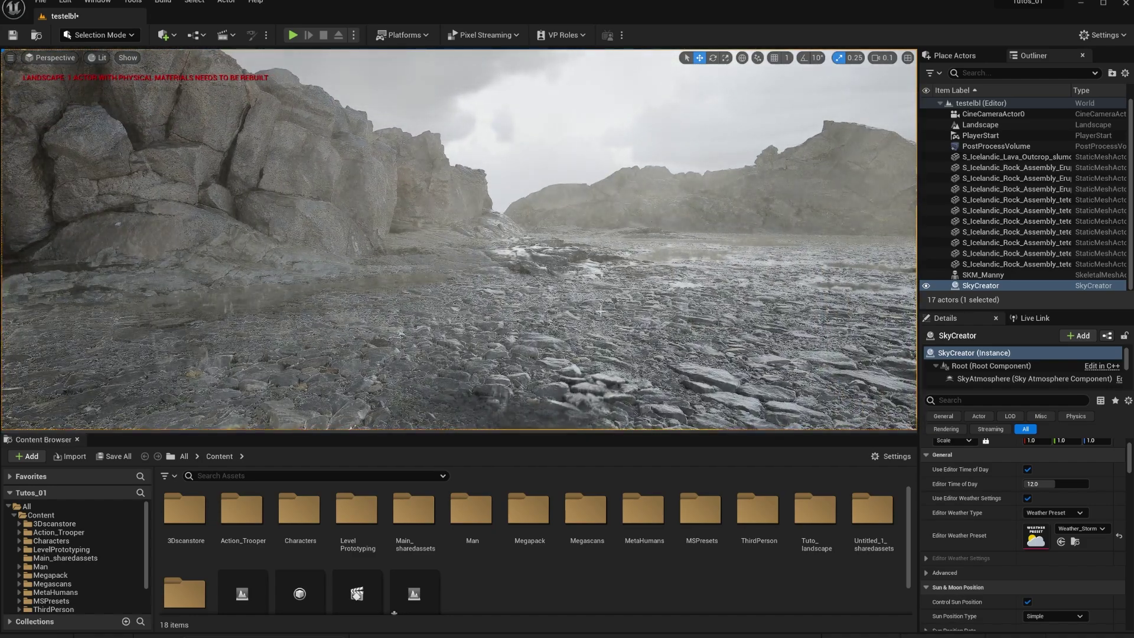
pyautogui.click(846, 423)
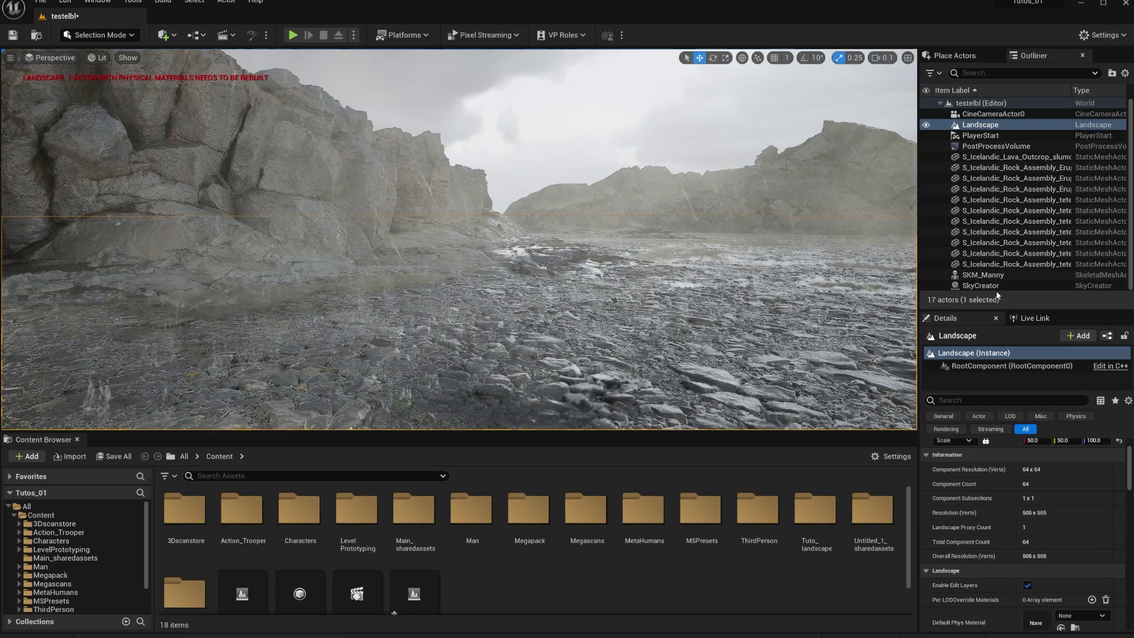
# Set SkyCreator's Editor Weather Preset to the dry, overcast Weather_Overc… preset.
pyautogui.click(980, 285)
pyautogui.click(1073, 531)
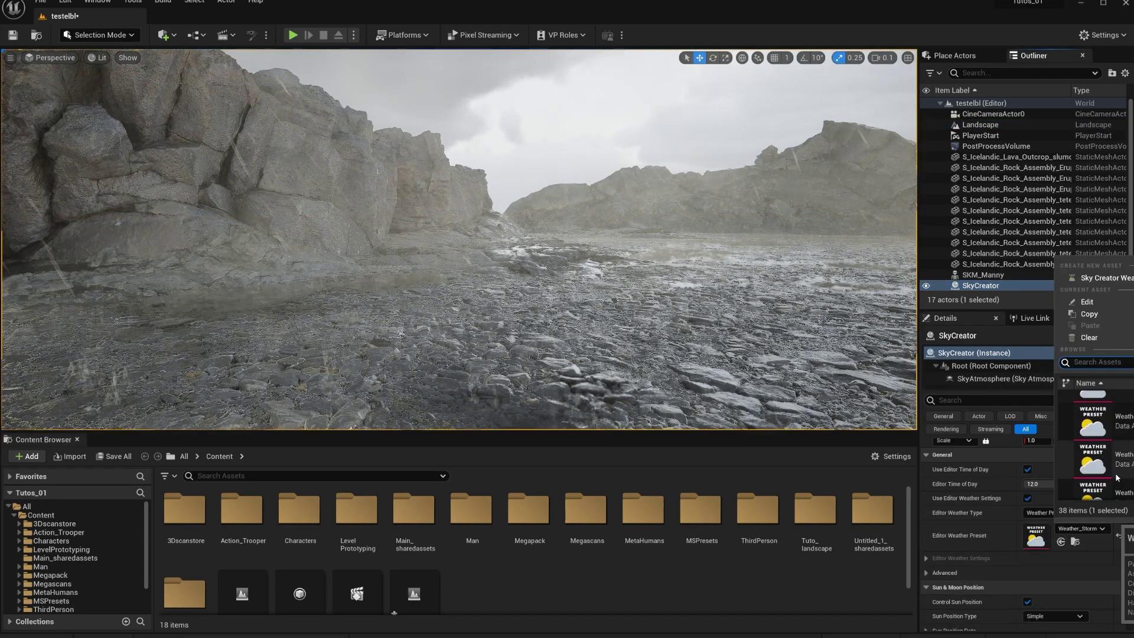
pyautogui.click(1095, 480)
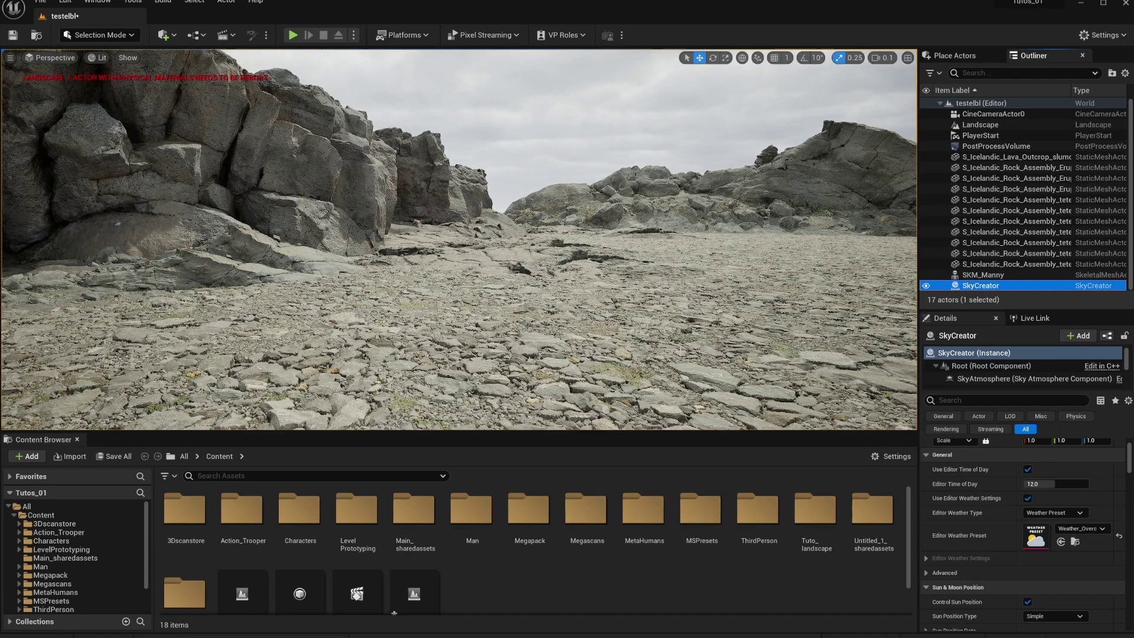
pyautogui.moveTo(505, 246); pyautogui.dragTo(484, 235, button='right')
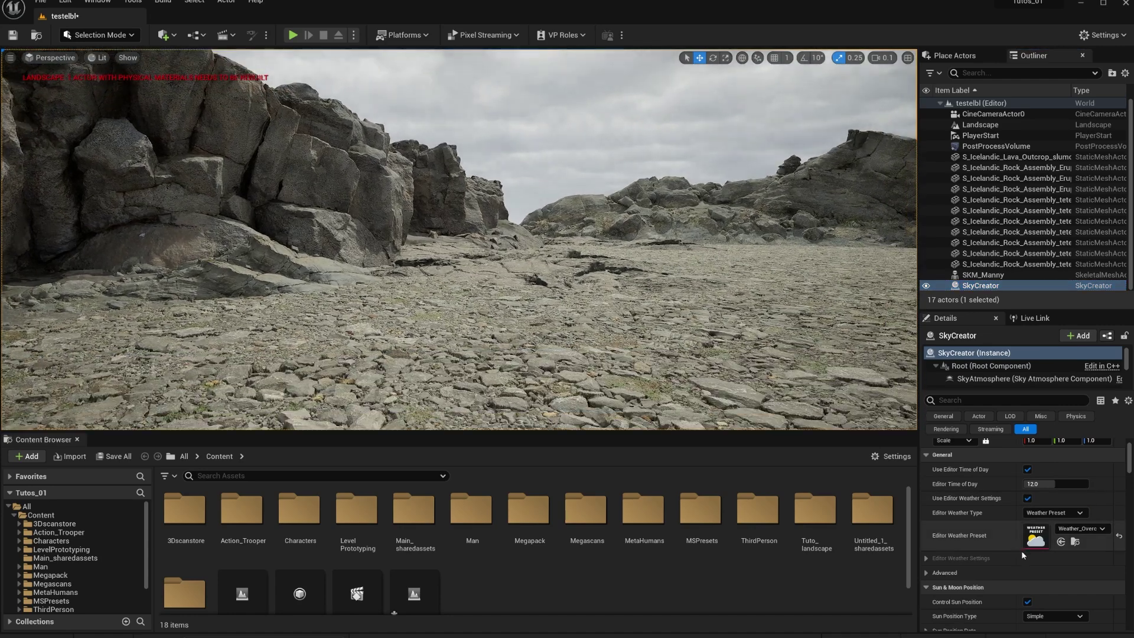
# Open the Landscape actor's Landscape_tutorial1 material and examine how the MF_SC_MaterialFX node connects to the material output.
pyautogui.click(670, 357)
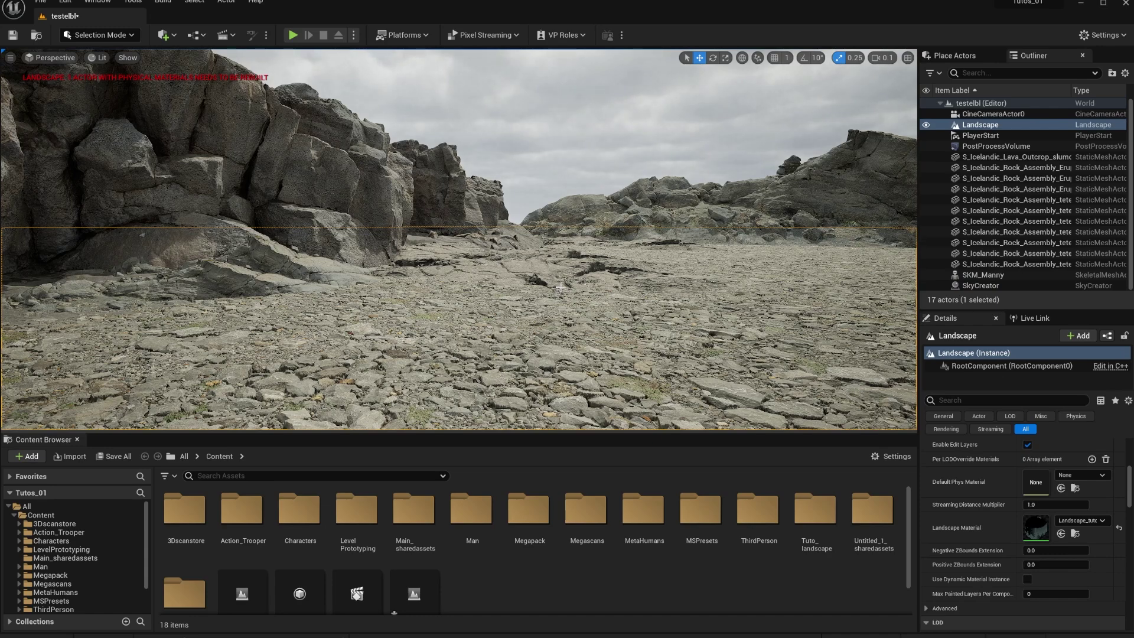
pyautogui.doubleClick(1033, 528)
pyautogui.moveTo(937, 104); pyautogui.dragTo(777, 105)
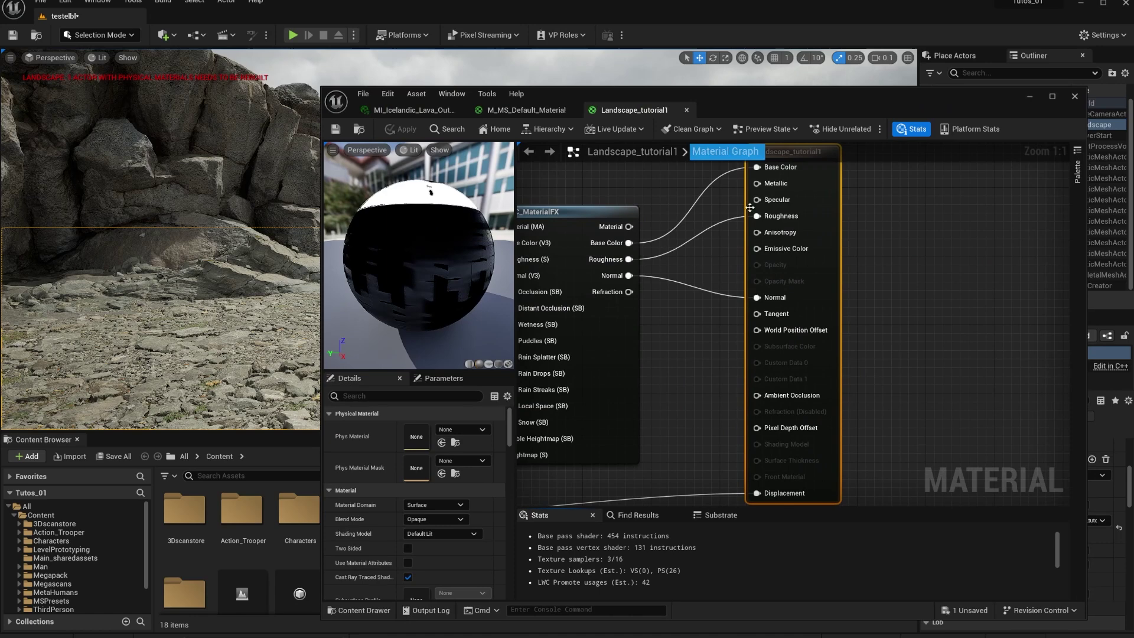
pyautogui.scroll(-6, 770, 352)
pyautogui.scroll(2, 771, 351)
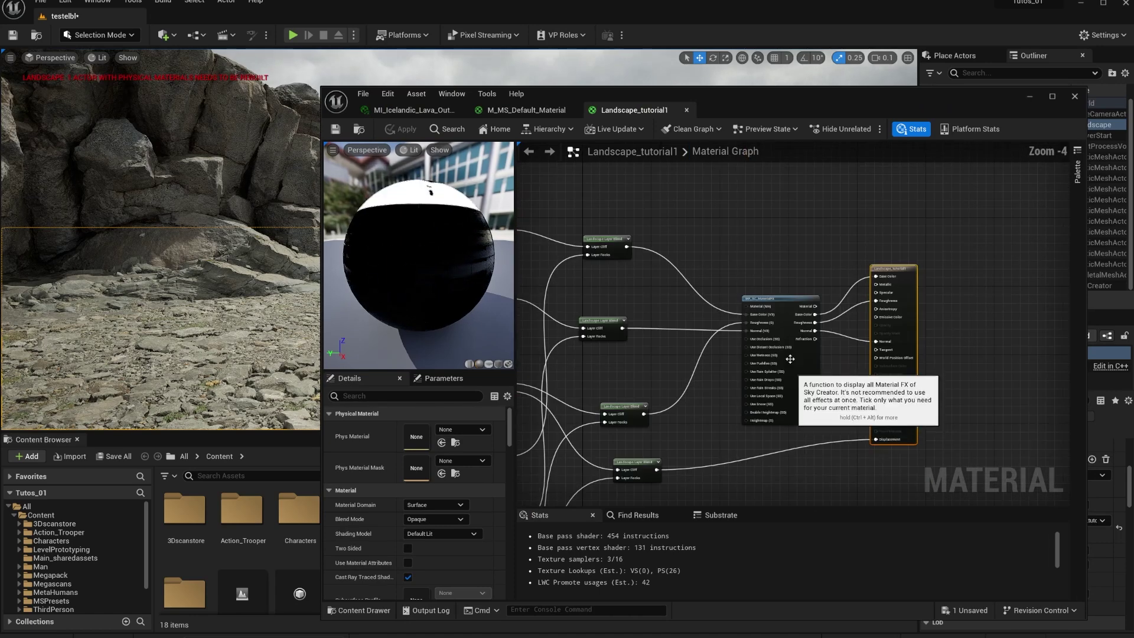
# Search the Landscape_tutorial1 graph's node list for "sky" to locate the MF_SC_MaterialFX function, without adding another node.
pyautogui.moveTo(781, 298)
pyautogui.mouseDown()
pyautogui.moveTo(759, 277)
pyautogui.moveTo(767, 285)
pyautogui.mouseUp()
pyautogui.scroll(-2, 688, 354)
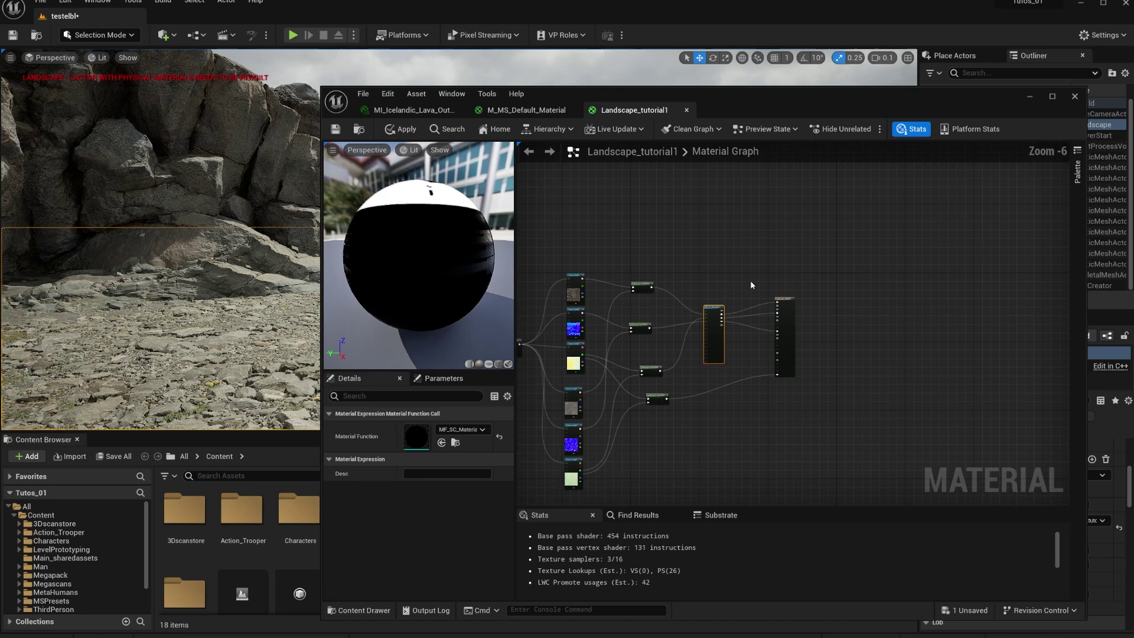
pyautogui.moveTo(769, 298); pyautogui.dragTo(800, 304, button='right')
pyautogui.scroll(5, 738, 316)
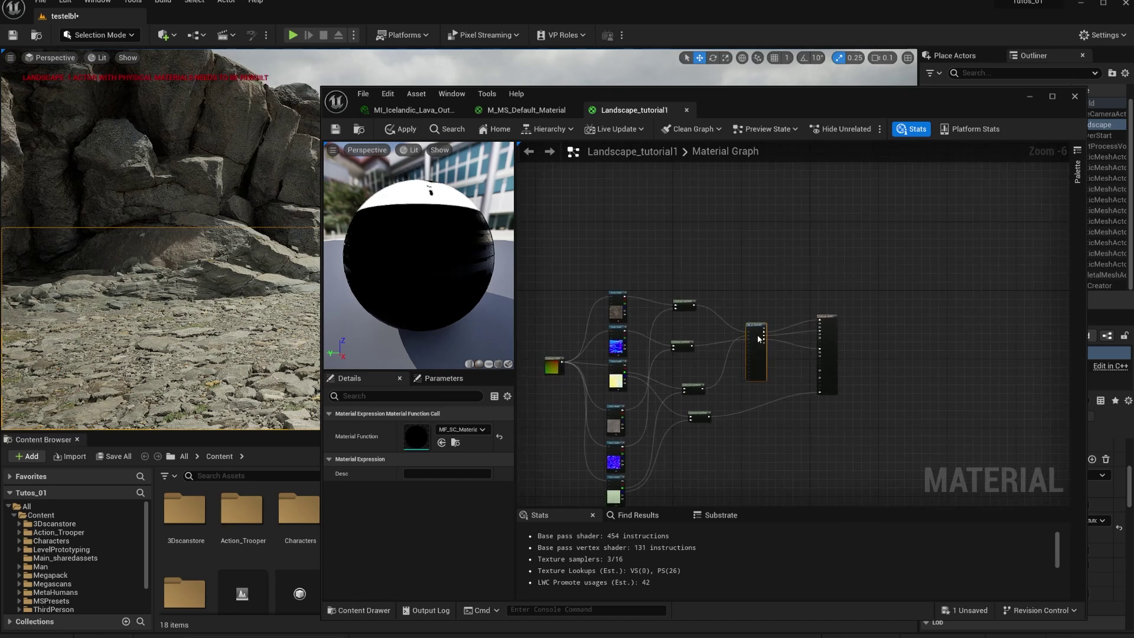
pyautogui.rightClick(782, 226)
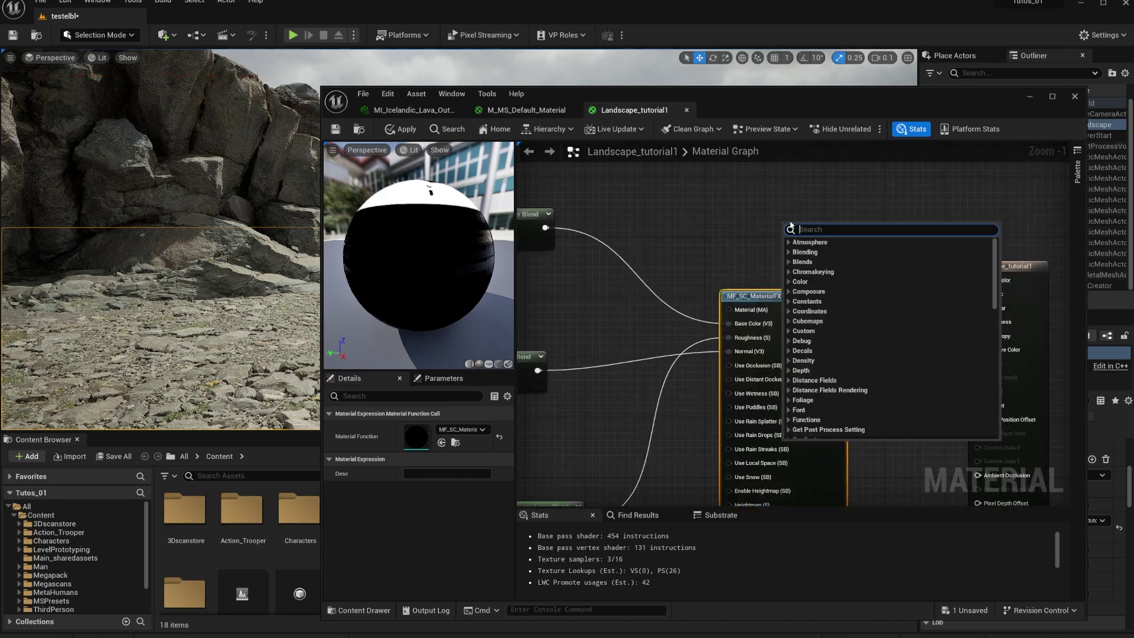
pyautogui.write('sky')
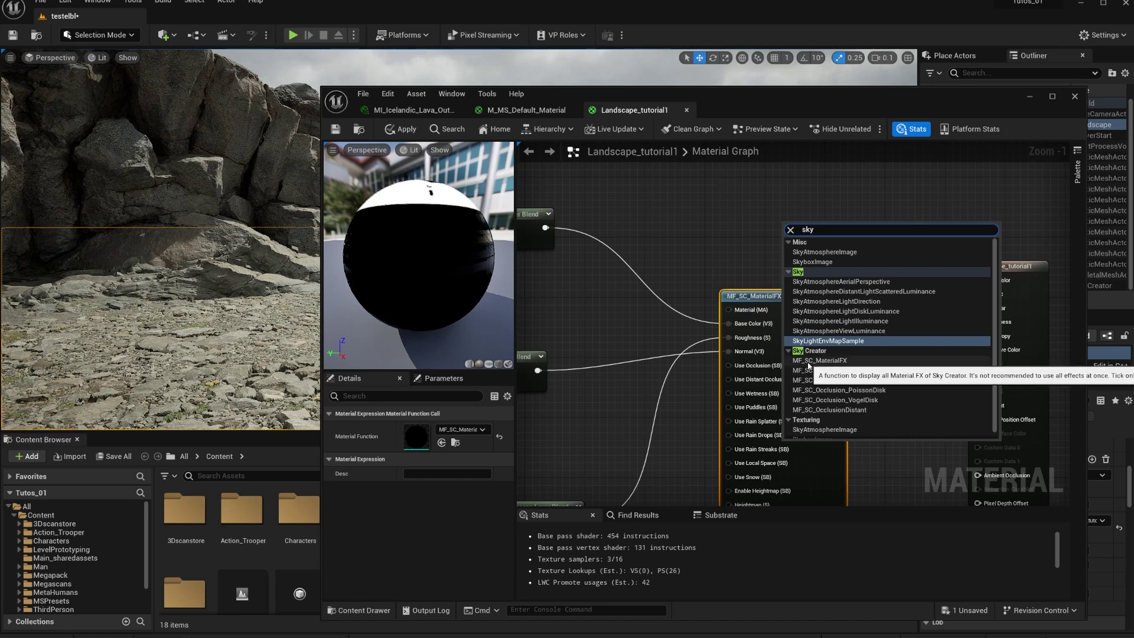
pyautogui.click(752, 248)
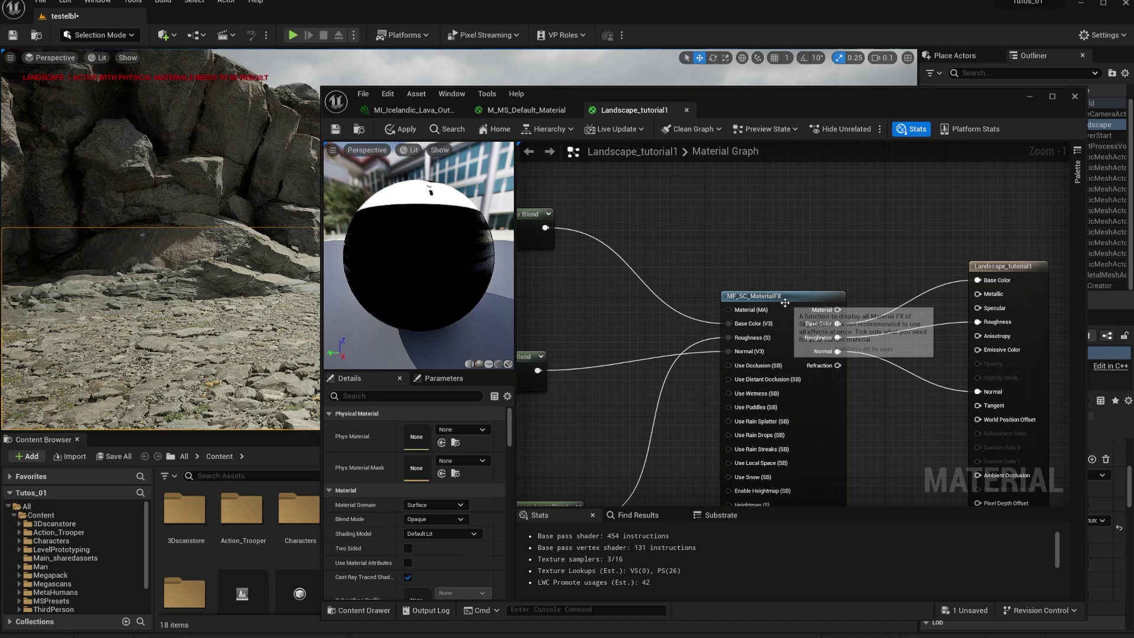
# Reposition the MF_SC_MaterialFX node and the Landscape_tutorial1 output node for clearer wiring, and minimize the material editor.
pyautogui.moveTo(782, 298); pyautogui.dragTo(796, 257)
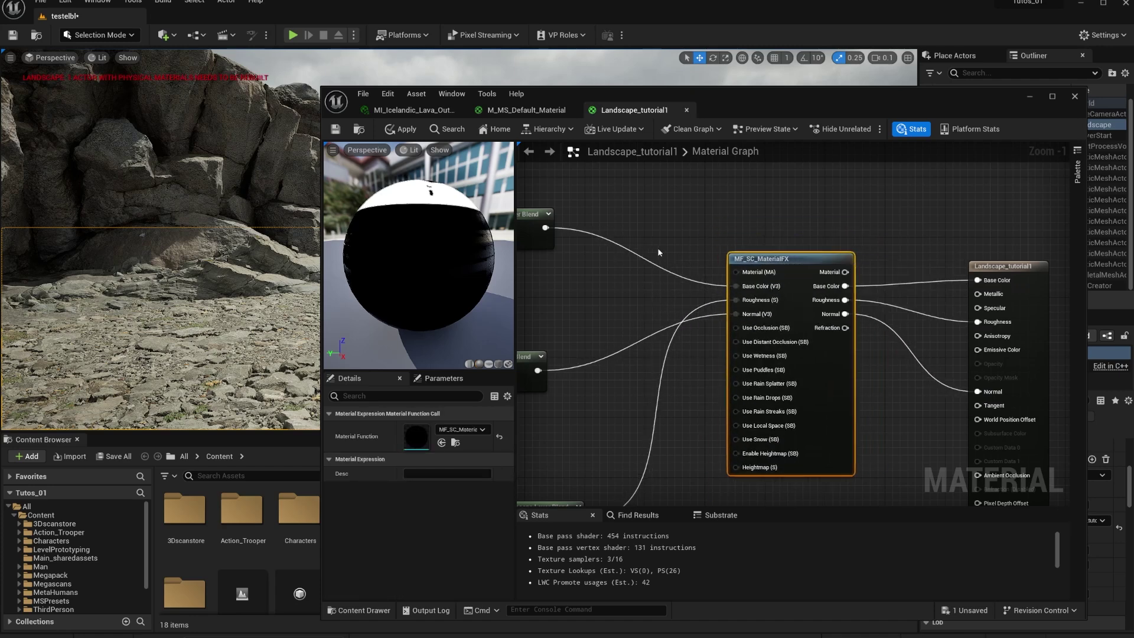
pyautogui.scroll(-2, 679, 295)
pyautogui.scroll(2, 711, 324)
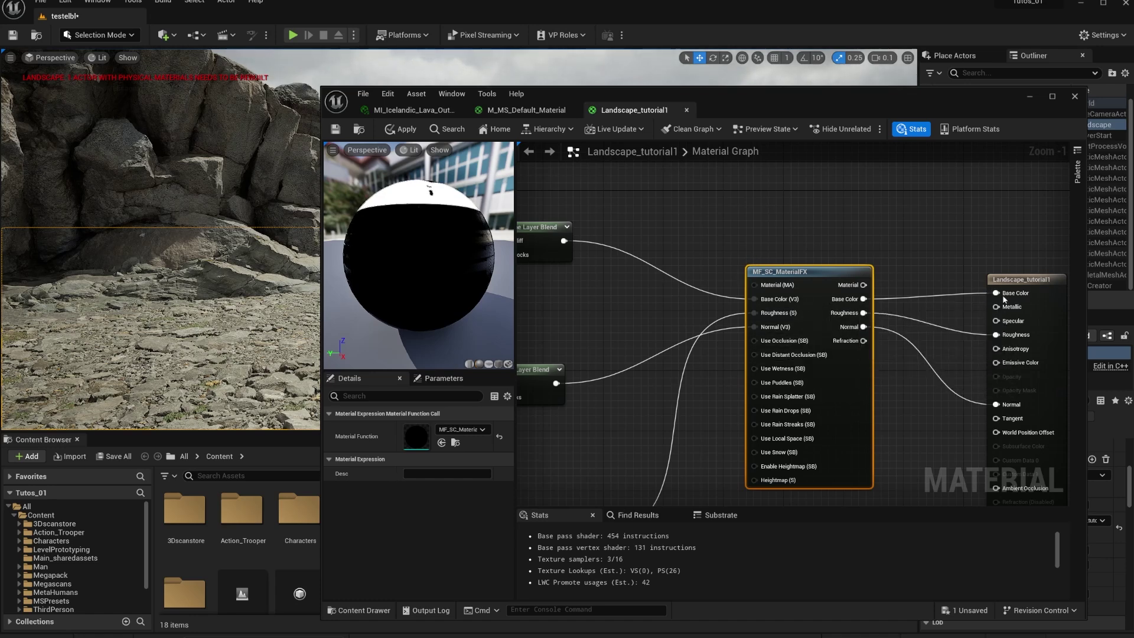
pyautogui.moveTo(1013, 281); pyautogui.dragTo(973, 251)
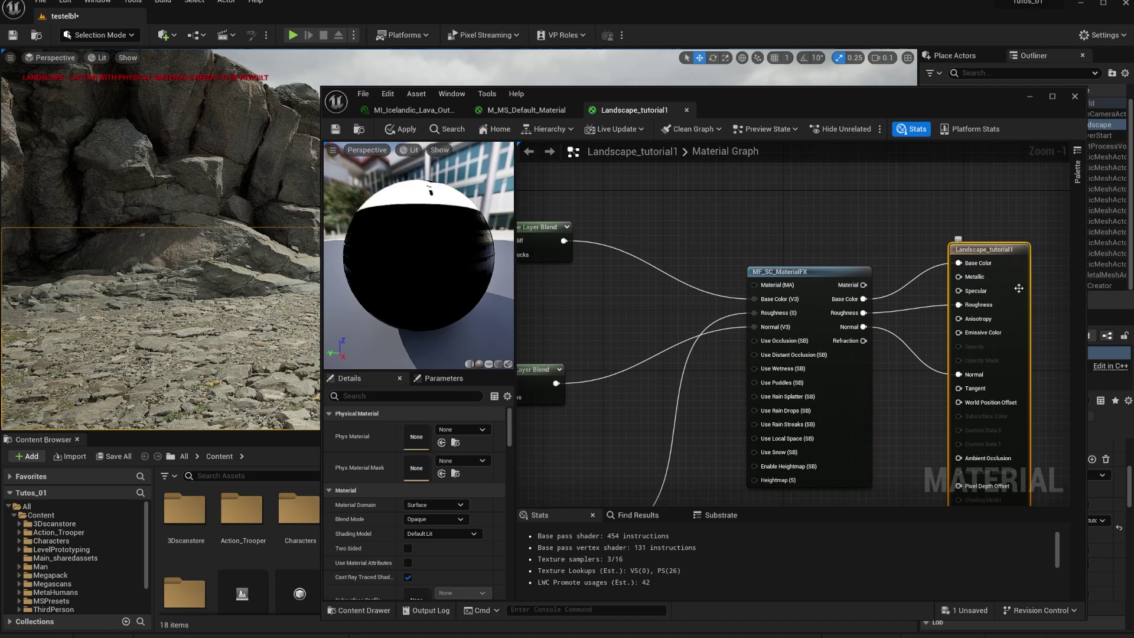
pyautogui.moveTo(969, 236); pyautogui.dragTo(837, 259, button='right')
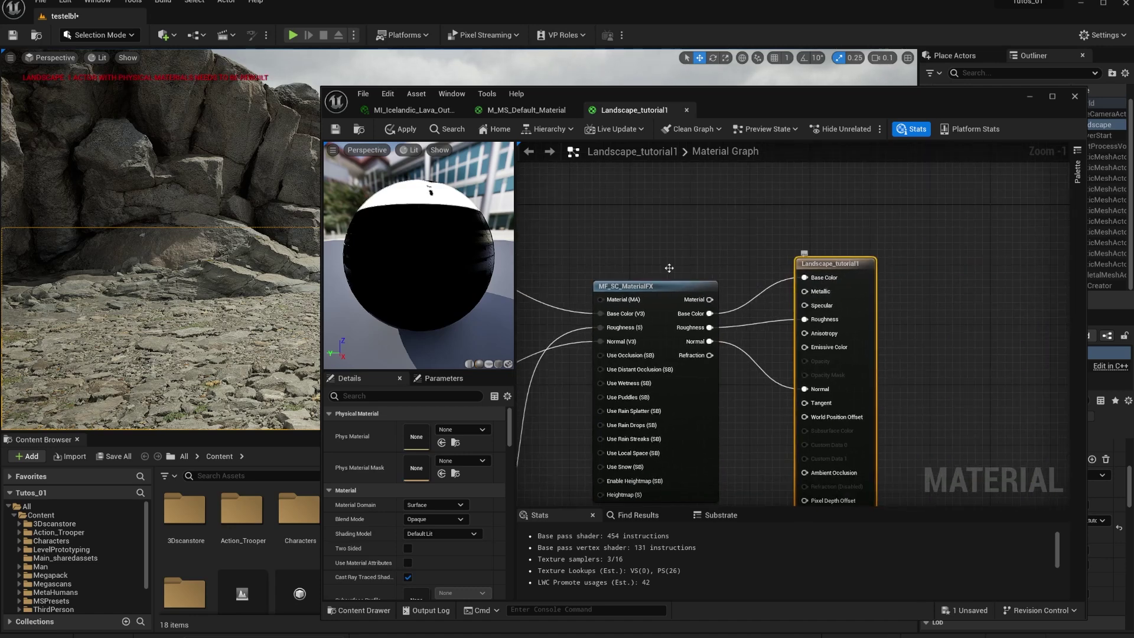
pyautogui.moveTo(926, 92); pyautogui.dragTo(880, 85)
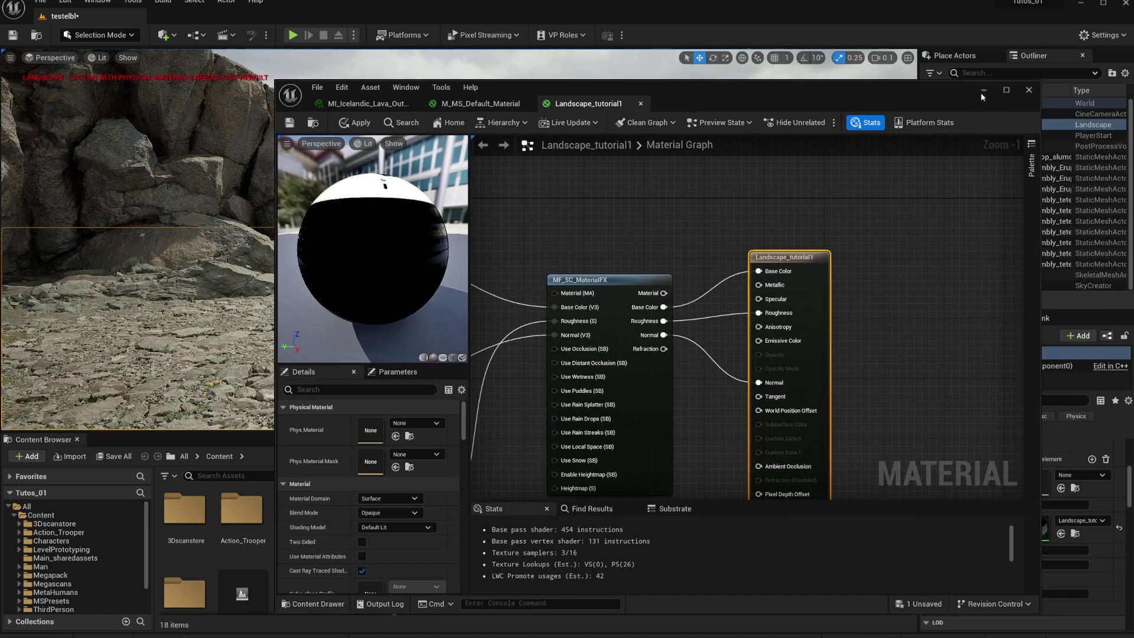
pyautogui.click(982, 90)
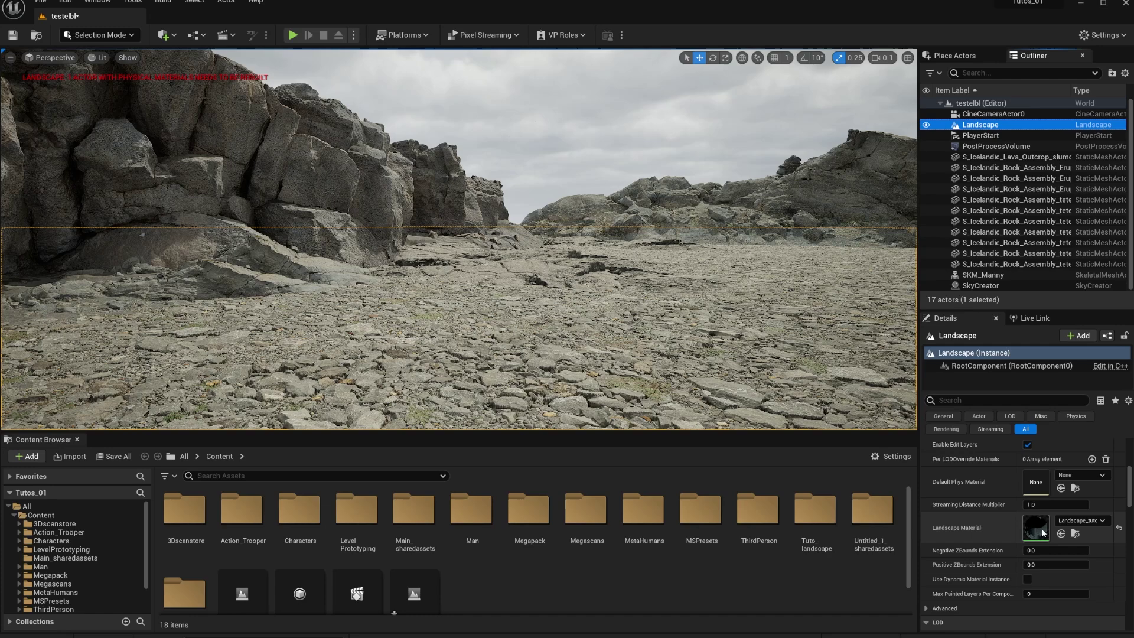
# Locate the landscape's material in the Tuto_landscape folder and examine the Sky Creator Material FX parameters of Landscape_tutorial1_Inst.
pyautogui.click(1075, 534)
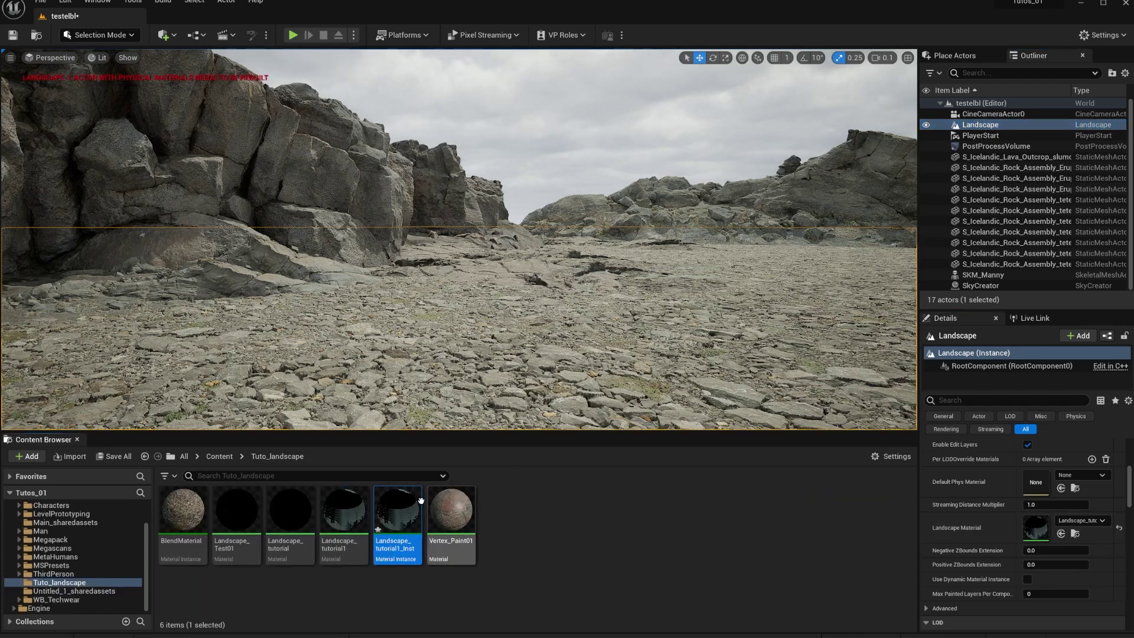
pyautogui.doubleClick(421, 501)
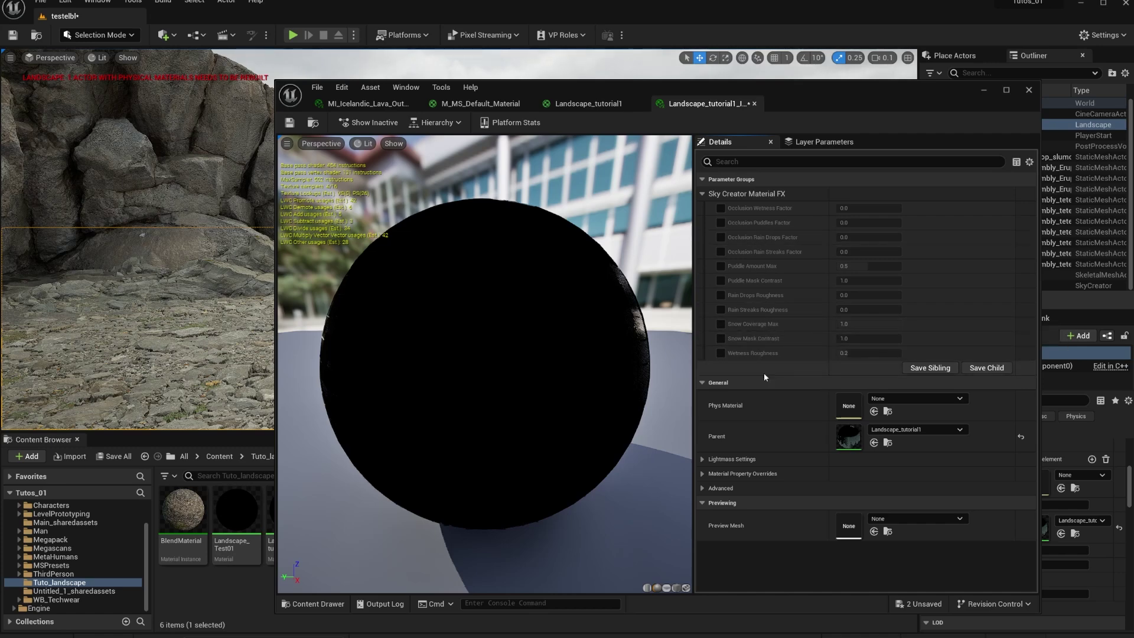
pyautogui.moveTo(794, 90); pyautogui.dragTo(813, 176)
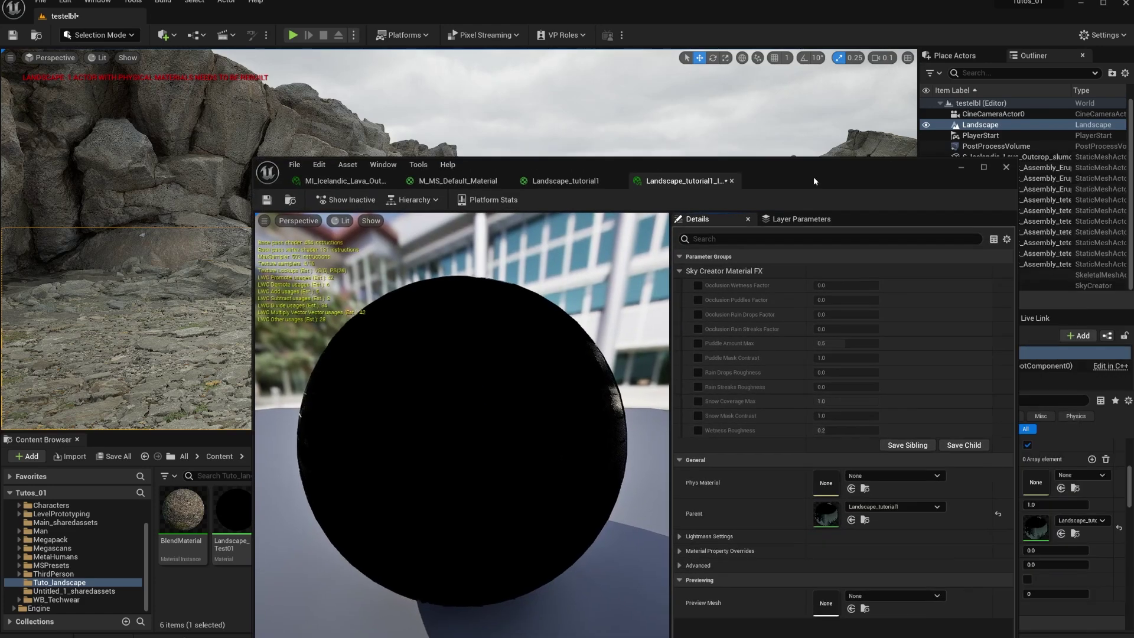
pyautogui.click(962, 169)
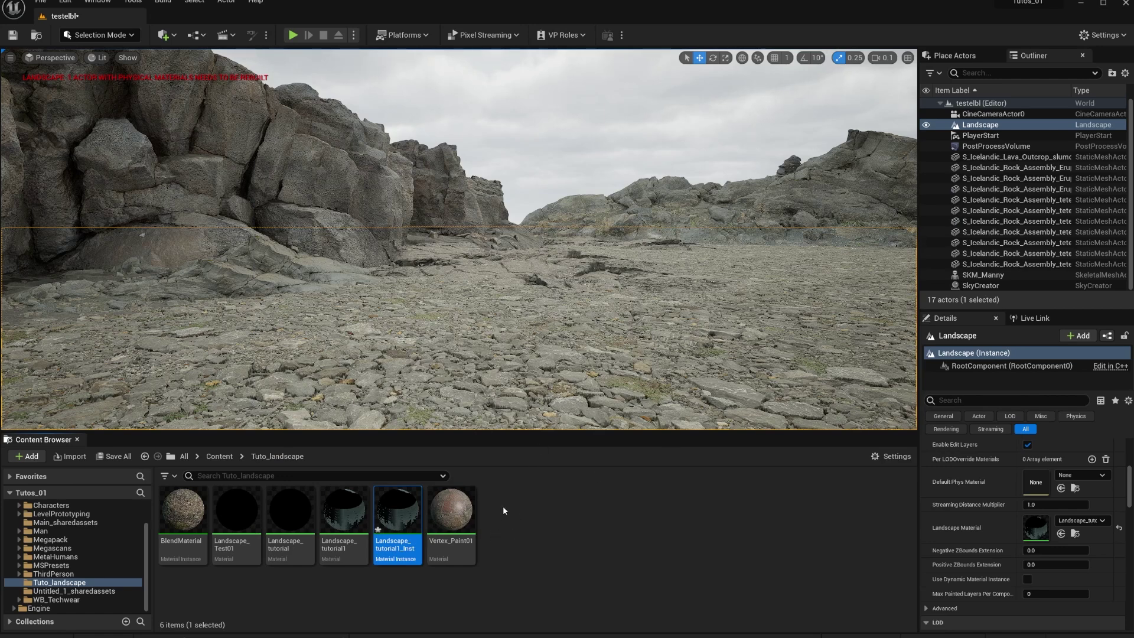
pyautogui.moveTo(428, 518)
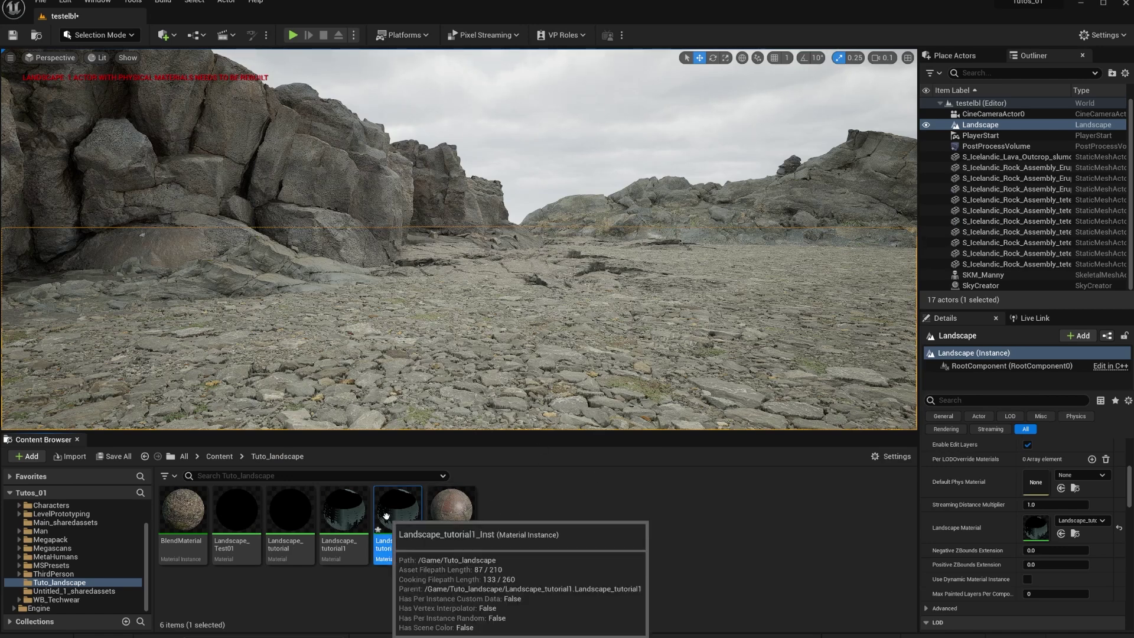
# Open the material instance of the large Icelandic lava outcrop and examine its Sky Creator Material FX parameters and parent material.
pyautogui.click(360, 177)
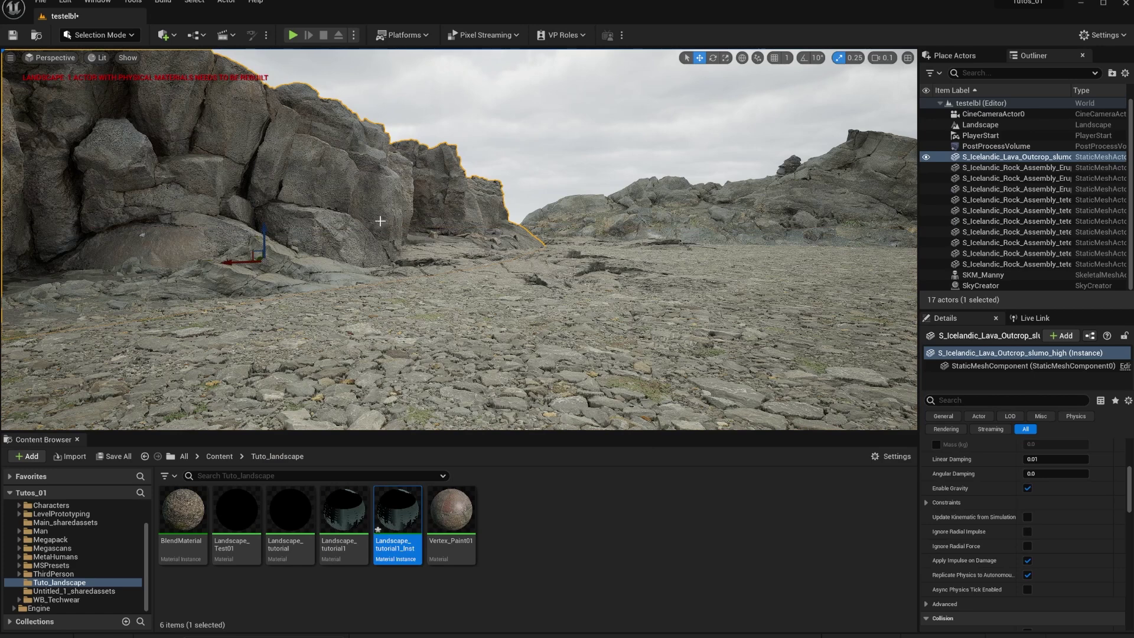
pyautogui.scroll(5, 1011, 544)
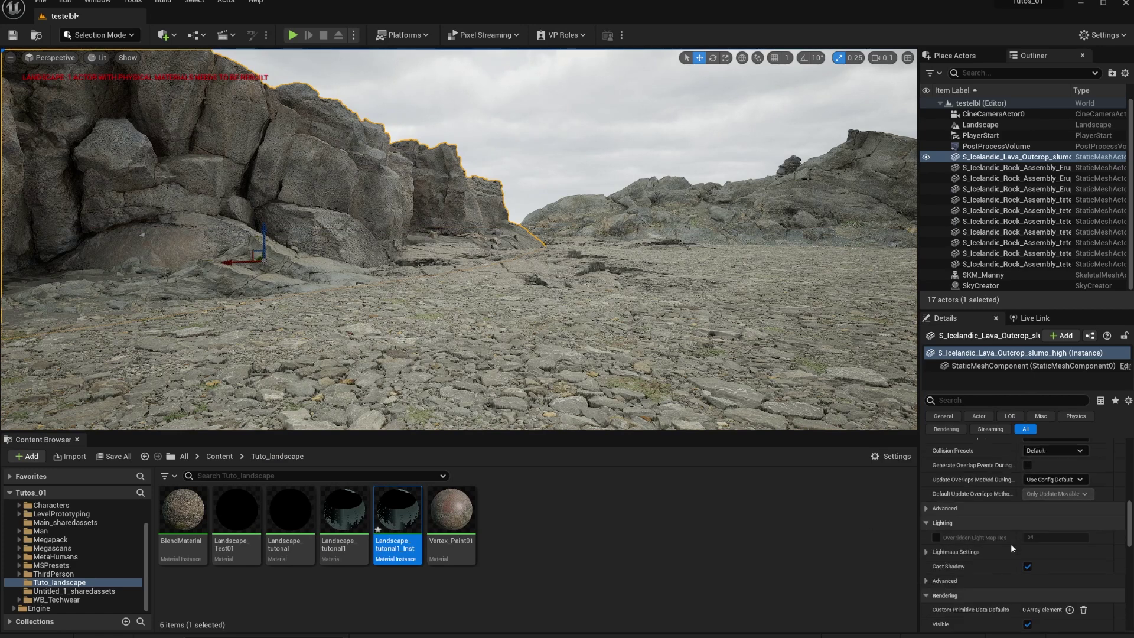
pyautogui.scroll(2, 1011, 555)
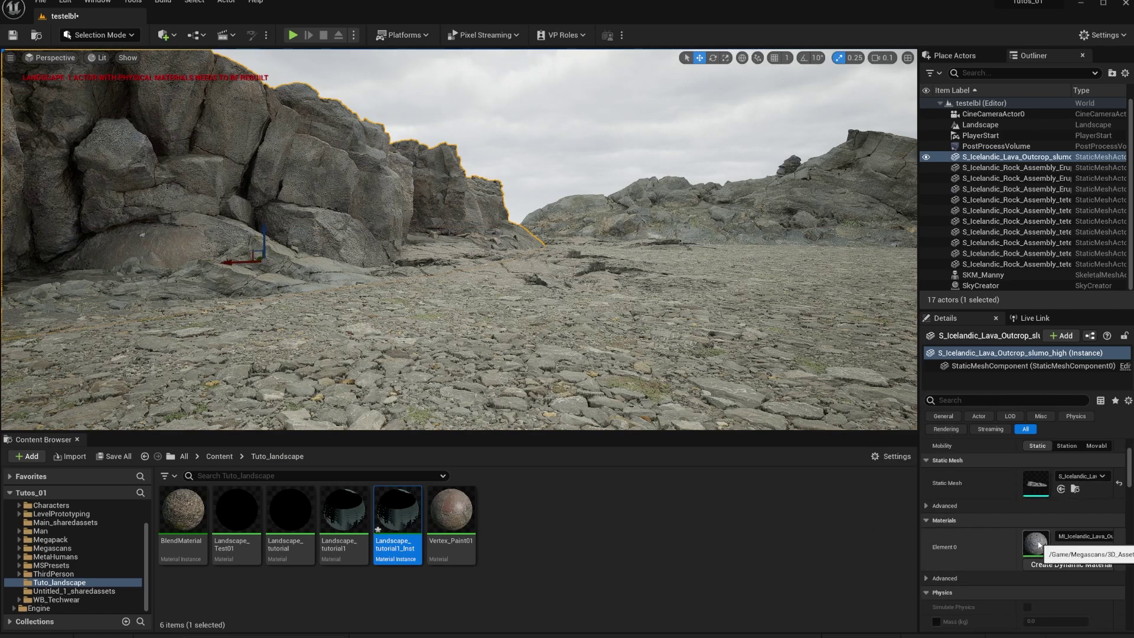
pyautogui.doubleClick(1036, 542)
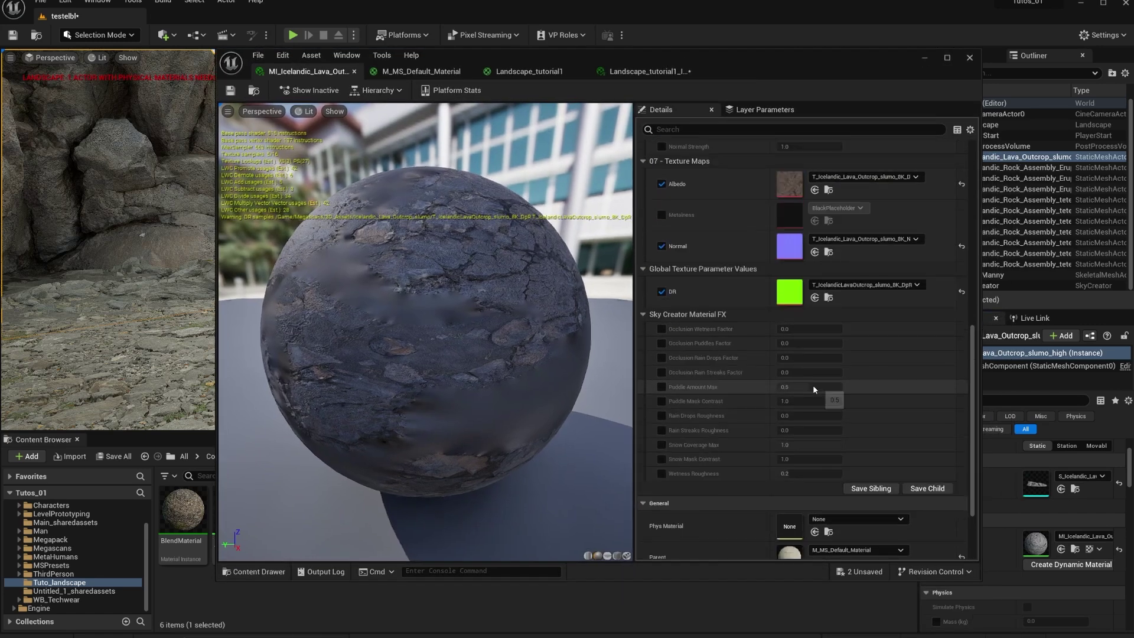
pyautogui.scroll(2, 813, 385)
pyautogui.scroll(-2, 813, 388)
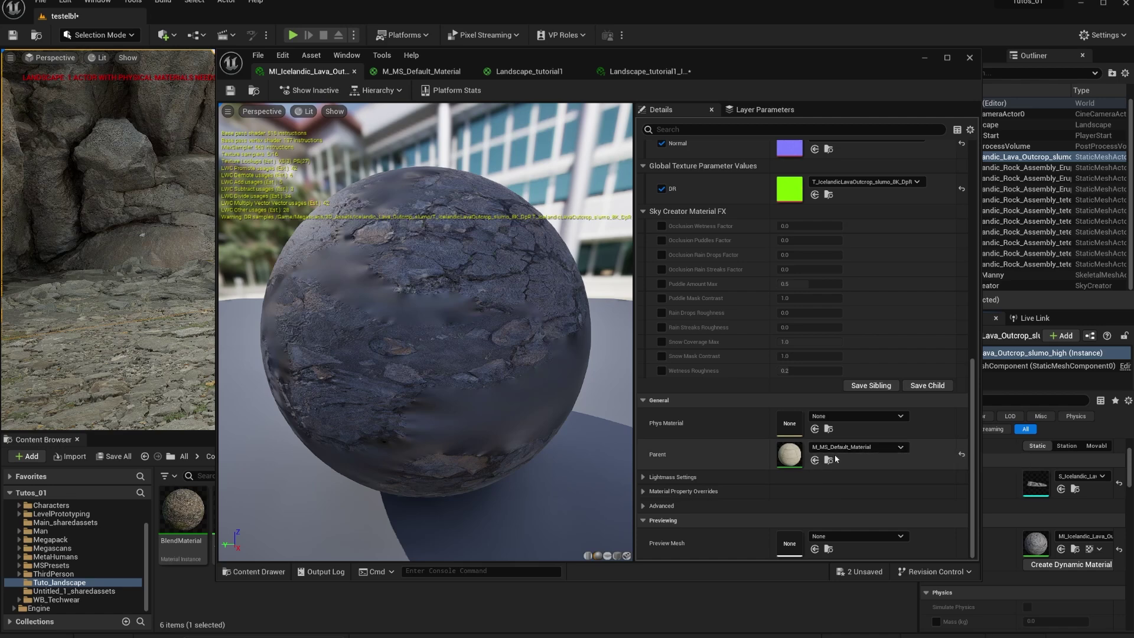
# Open the parent M_MS_Default_Material and add an MF_SC_MaterialFX node between the Adjustments group and the material output.
pyautogui.doubleClick(789, 453)
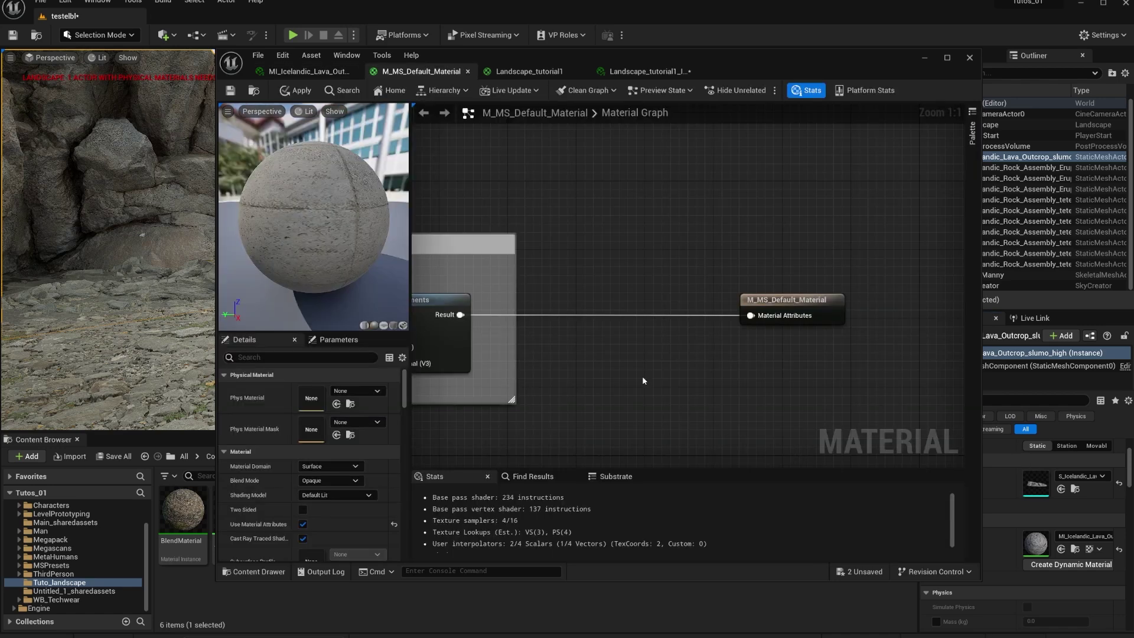
pyautogui.scroll(4, 653, 400)
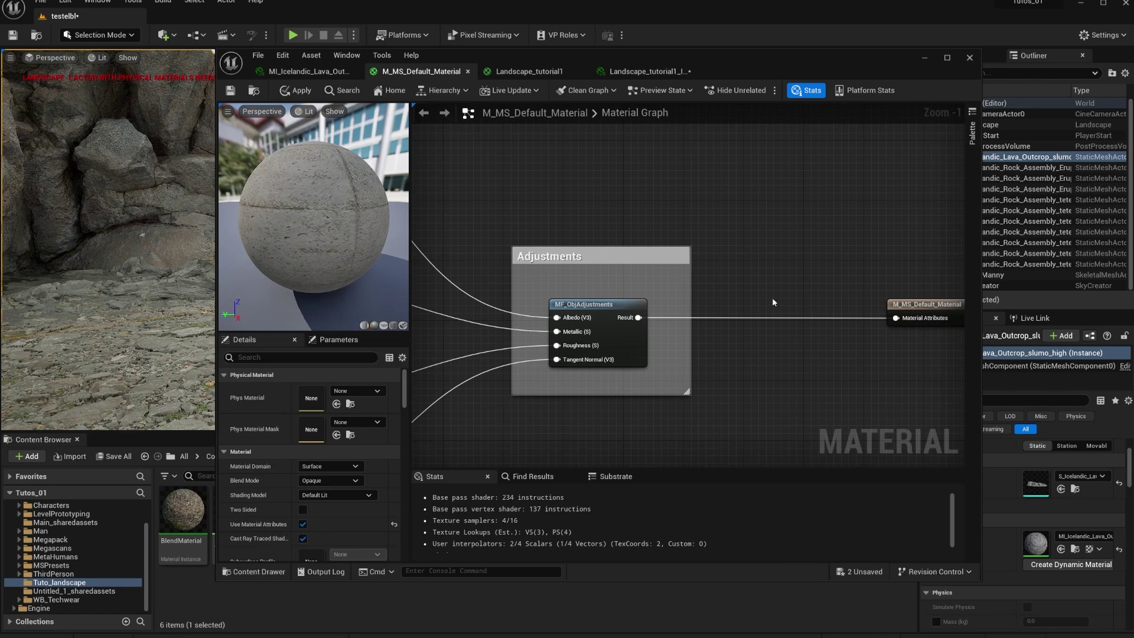
pyautogui.rightClick(788, 262)
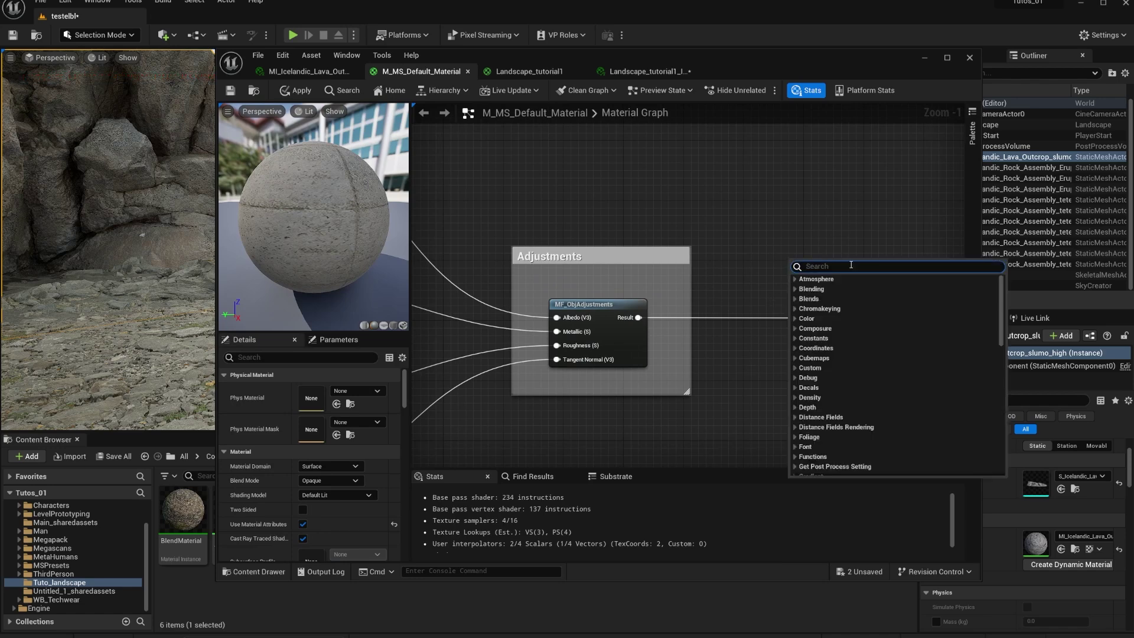
pyautogui.write('sky')
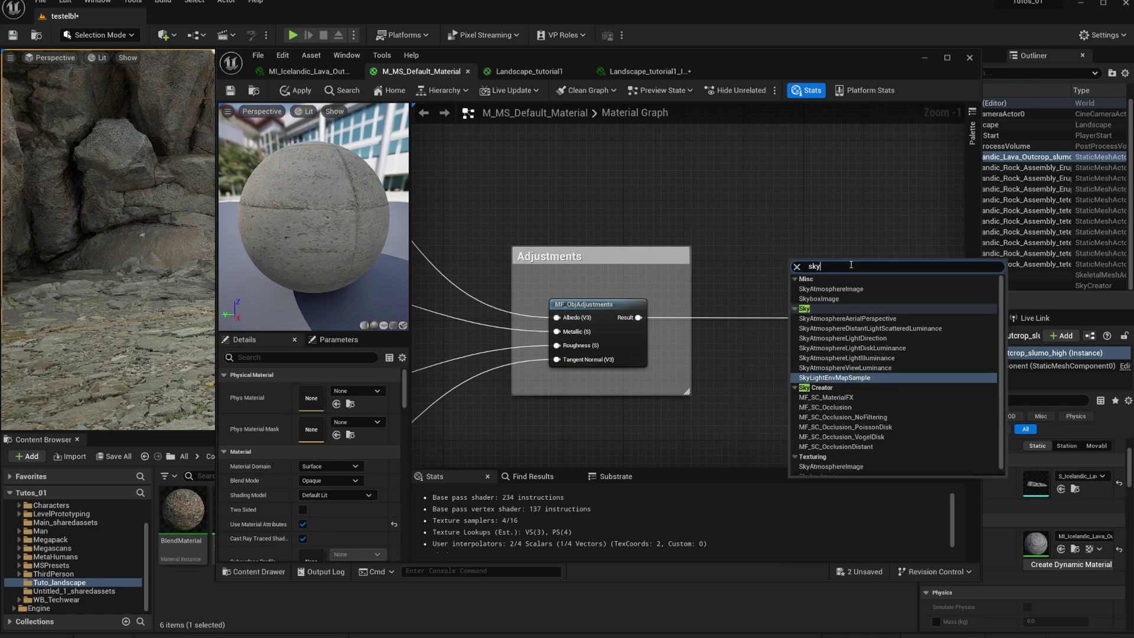
pyautogui.press('Down')
pyautogui.press('Down')
pyautogui.press('Return')
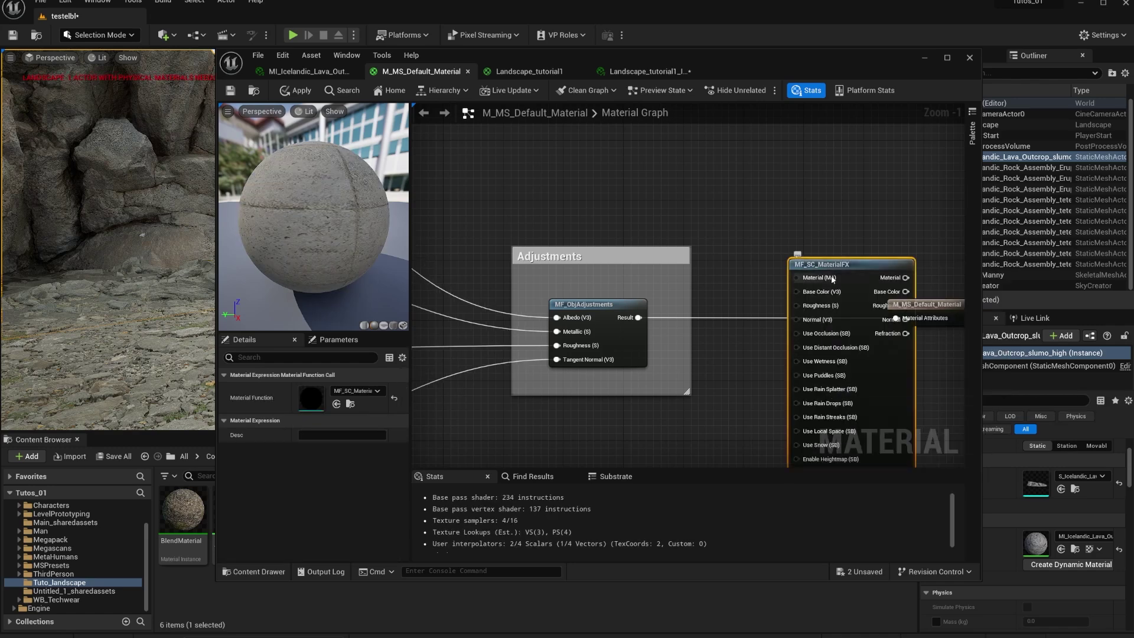
pyautogui.moveTo(833, 259); pyautogui.dragTo(773, 253)
pyautogui.moveTo(873, 372); pyautogui.dragTo(817, 313, button='right')
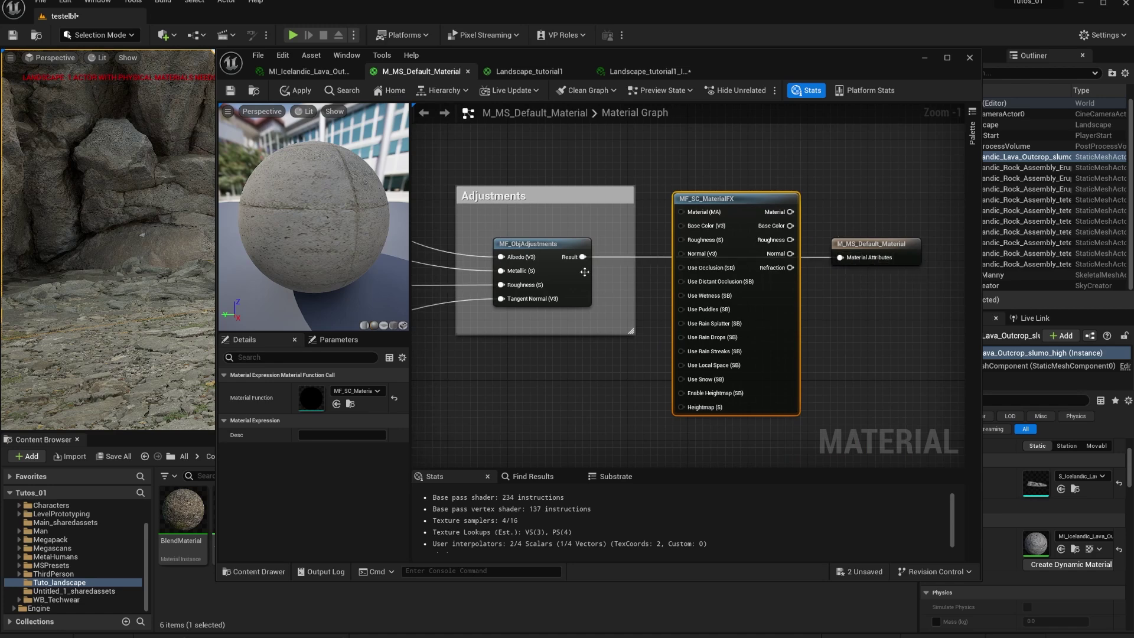
# Route MF_ObjAdjustments' Result through MF_SC_MaterialFX's Material input and output into Material Attributes, save M_MS_Default_Material and return to the level with nothing selected.
pyautogui.moveTo(582, 257); pyautogui.dragTo(681, 212)
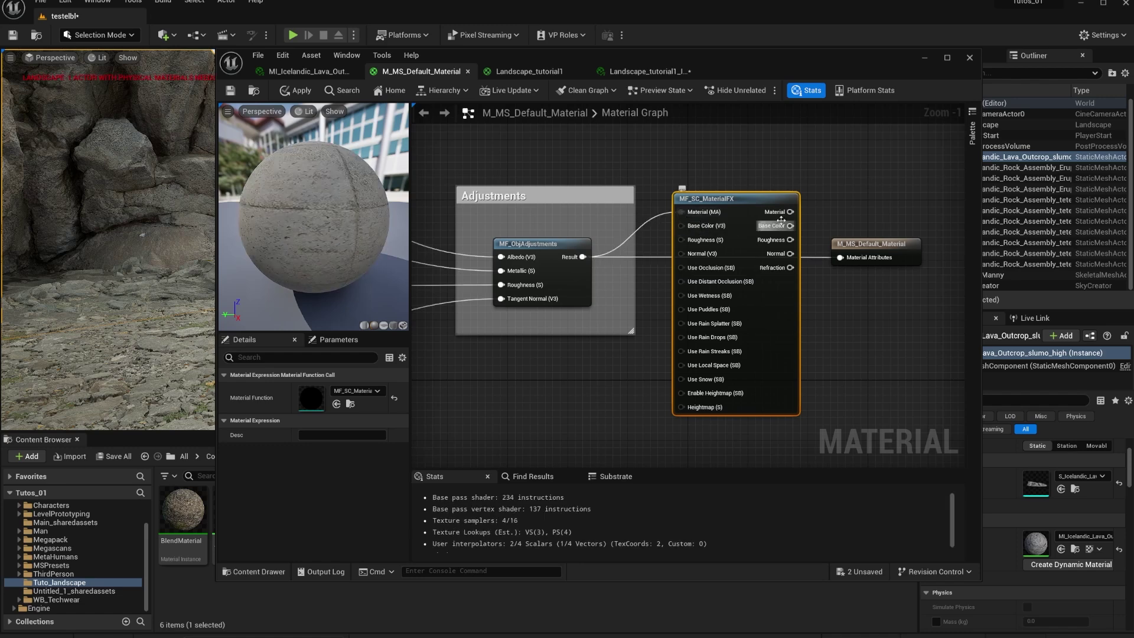
pyautogui.moveTo(790, 212); pyautogui.dragTo(839, 258)
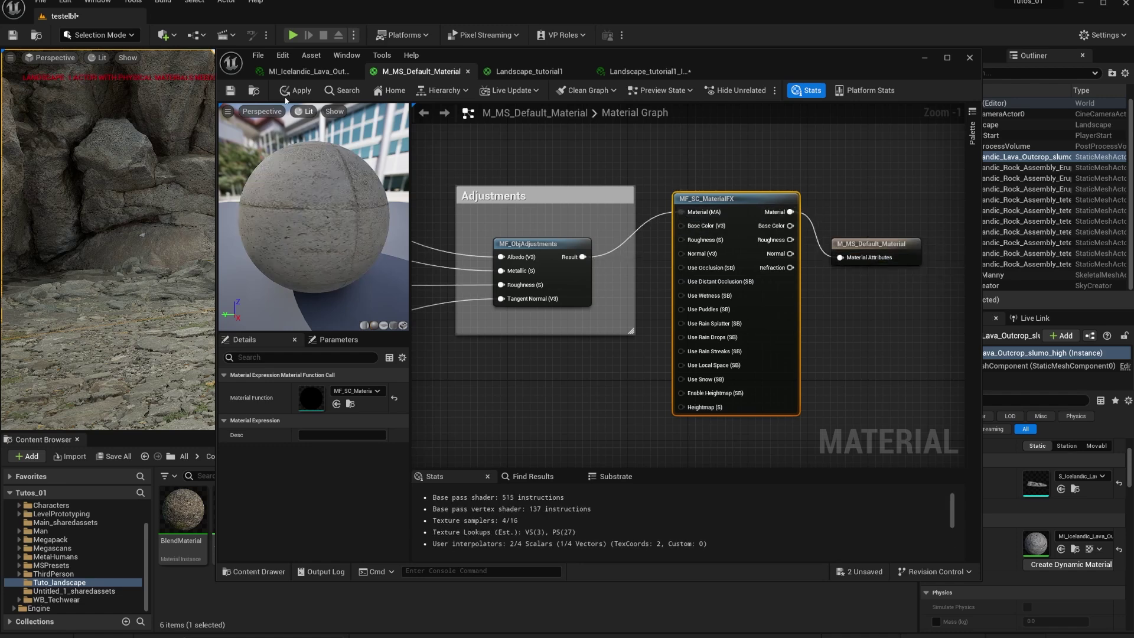
pyautogui.click(232, 90)
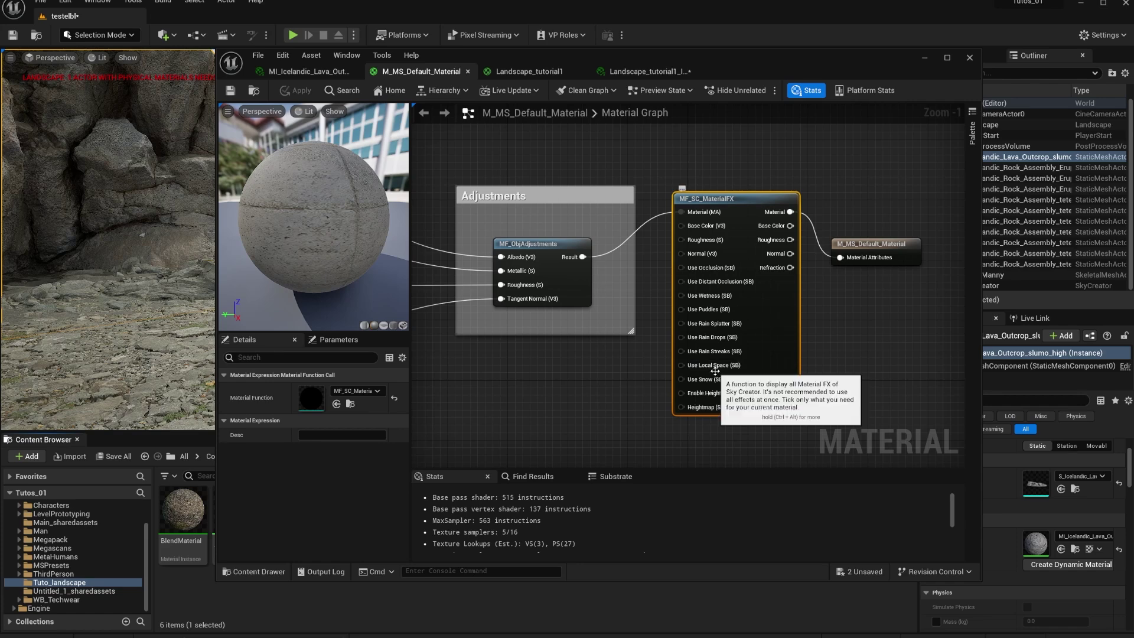
pyautogui.click(923, 57)
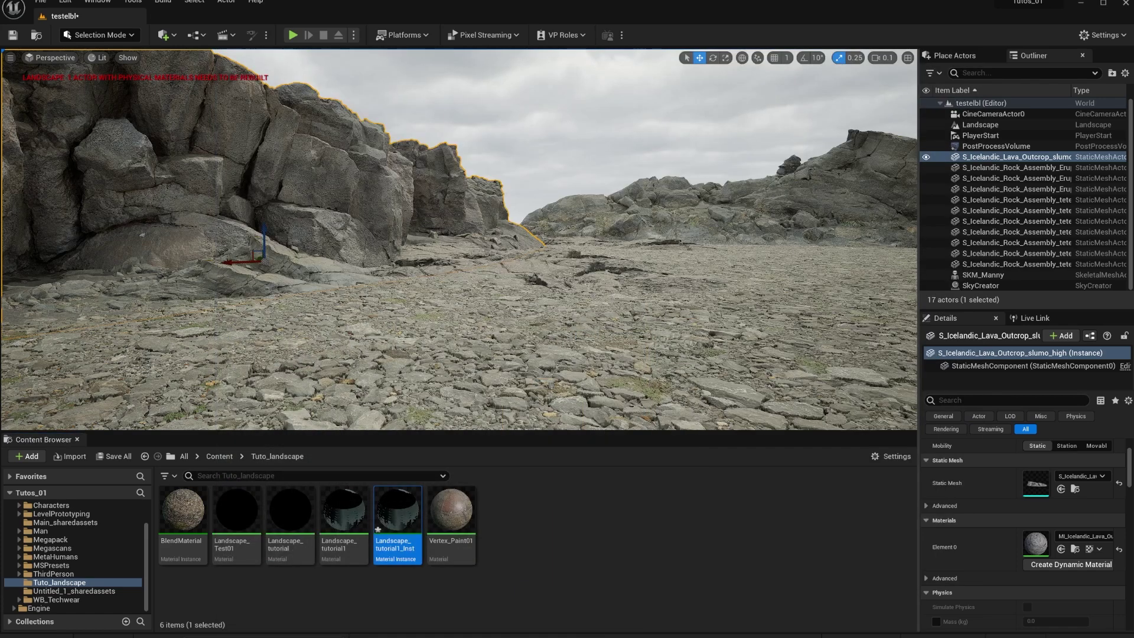
pyautogui.click(654, 320)
pyautogui.press('Escape')
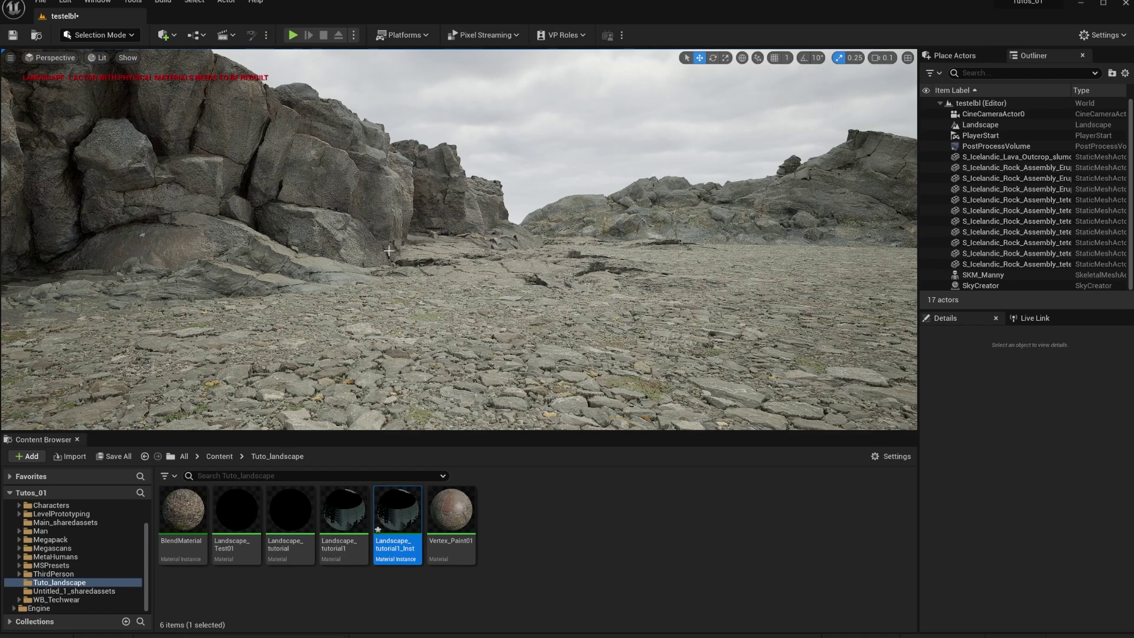
# Set the SkyCreator actor's Editor Weather Preset to a Weather_Snow preset to preview snow on the landscape and rocks.
pyautogui.click(269, 195)
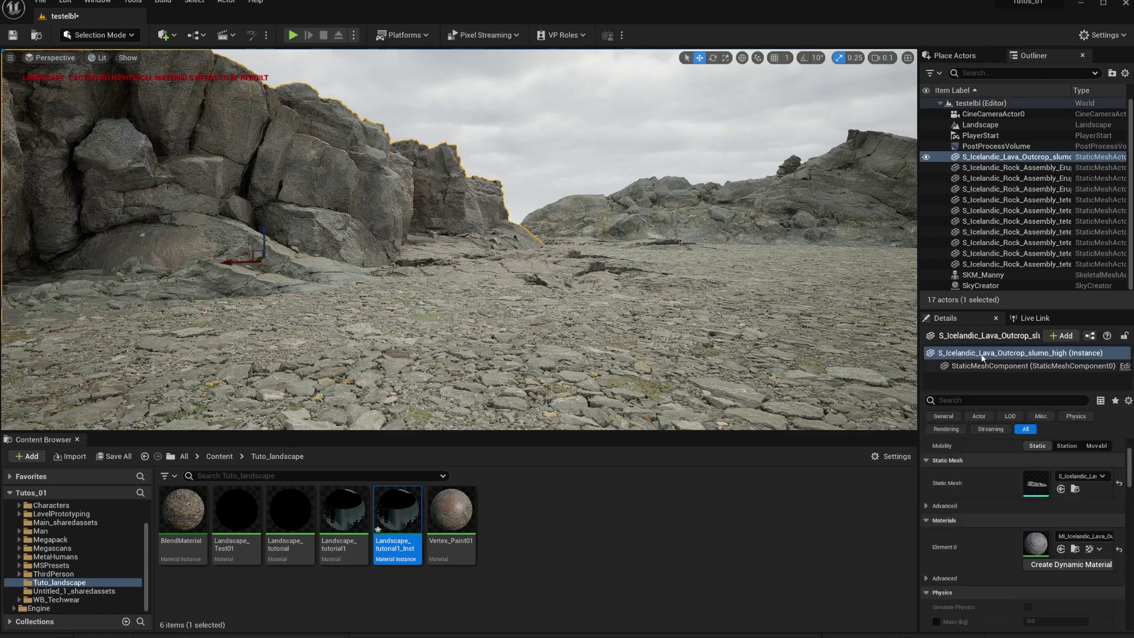
pyautogui.click(980, 286)
pyautogui.click(1086, 522)
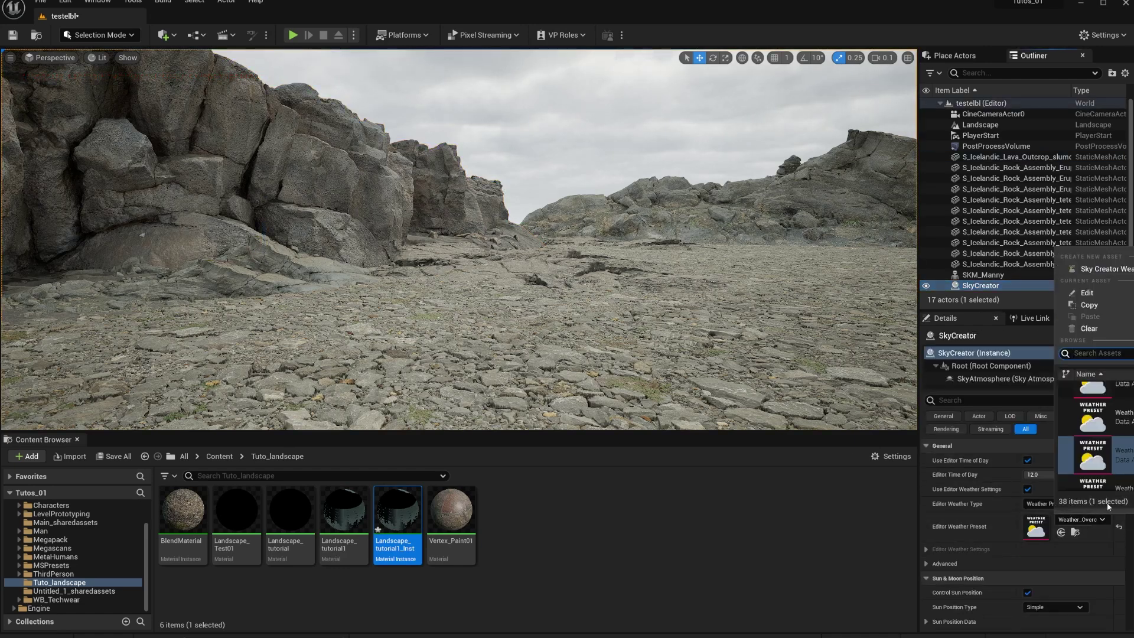
pyautogui.scroll(-3, 1120, 458)
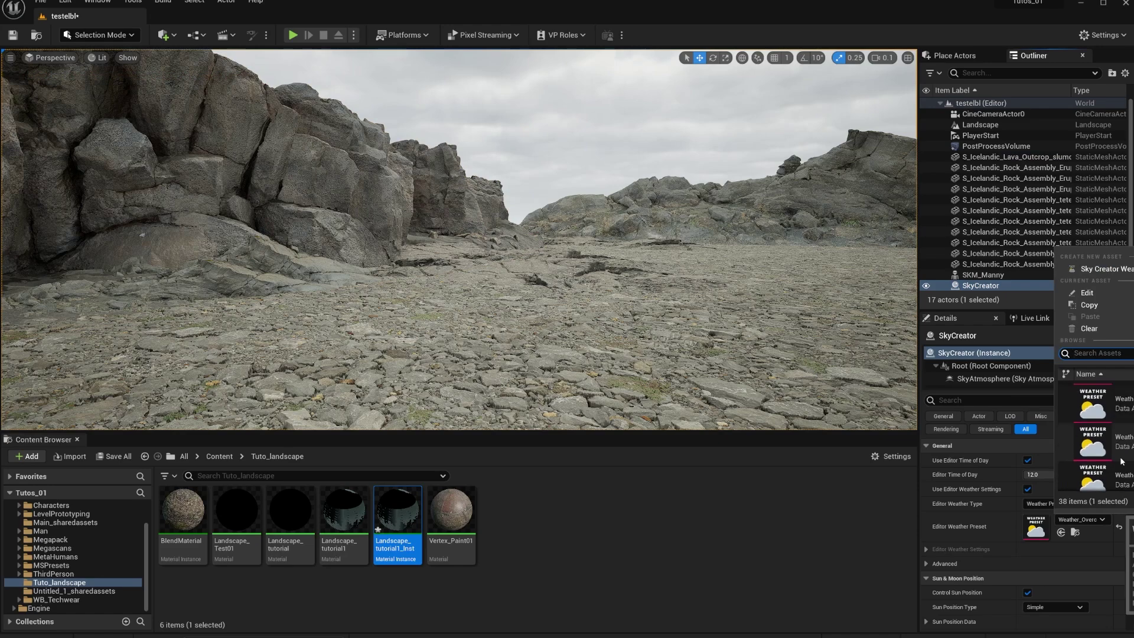
pyautogui.click(1121, 454)
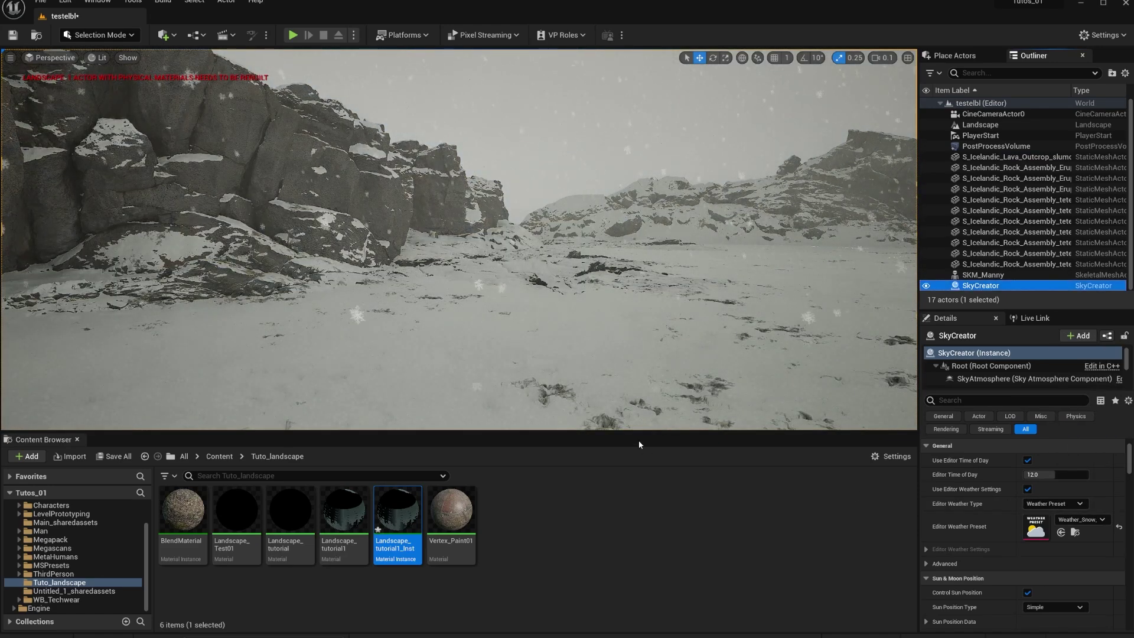
# Examine the snow coverage on the large lava outcrop, the distant rock assembly and the landscape.
pyautogui.click(414, 236)
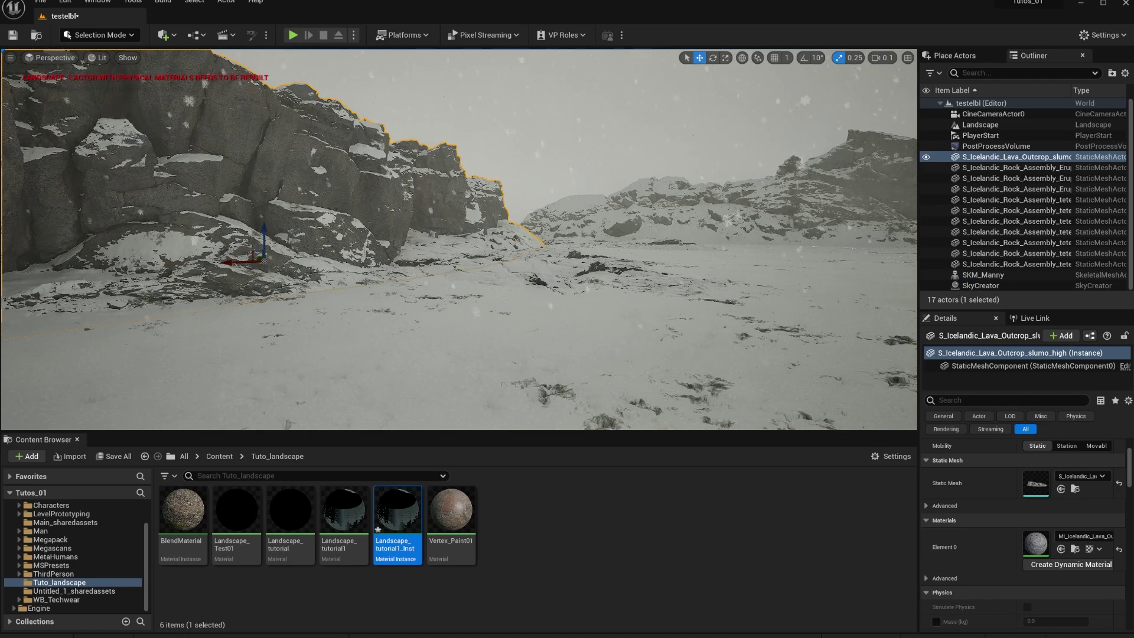
pyautogui.click(576, 268)
pyautogui.click(694, 213)
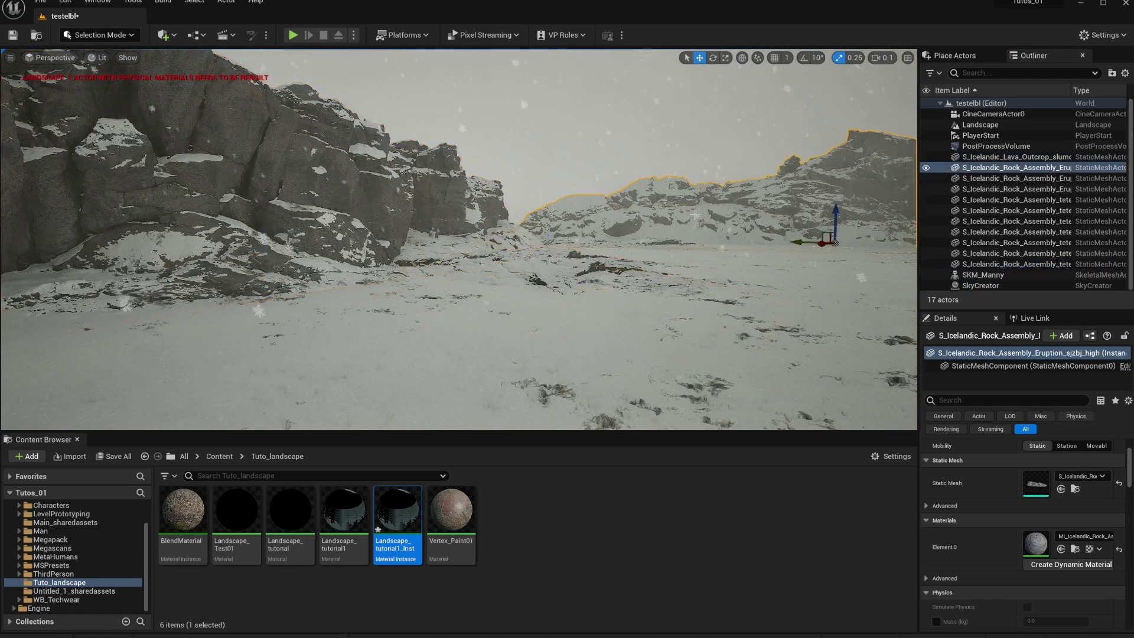
pyautogui.click(645, 372)
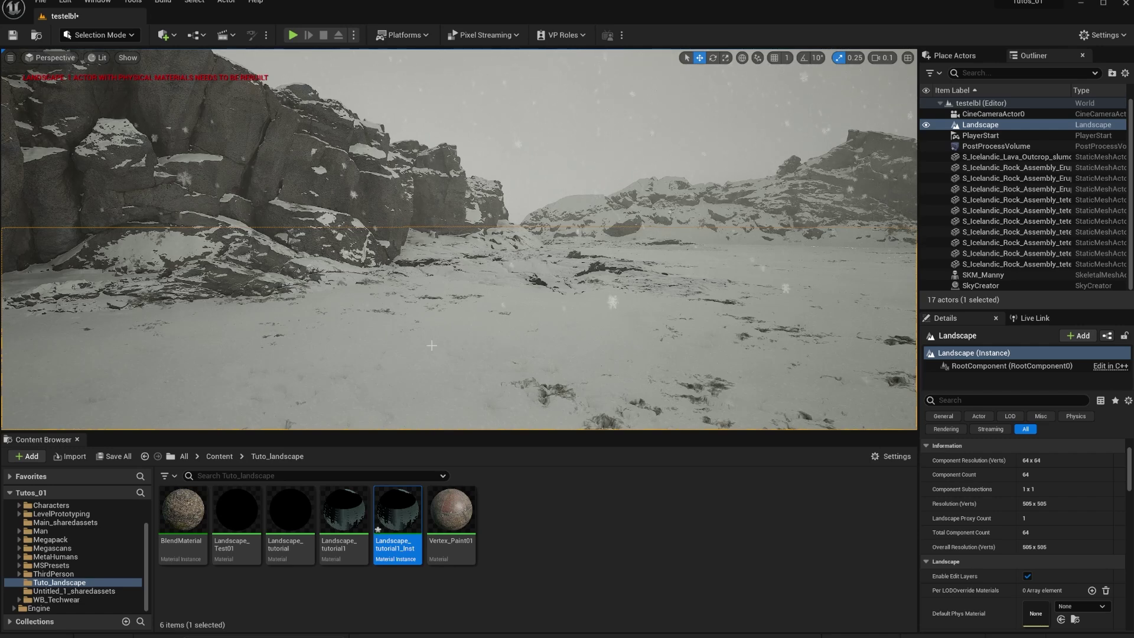
pyautogui.press('Escape')
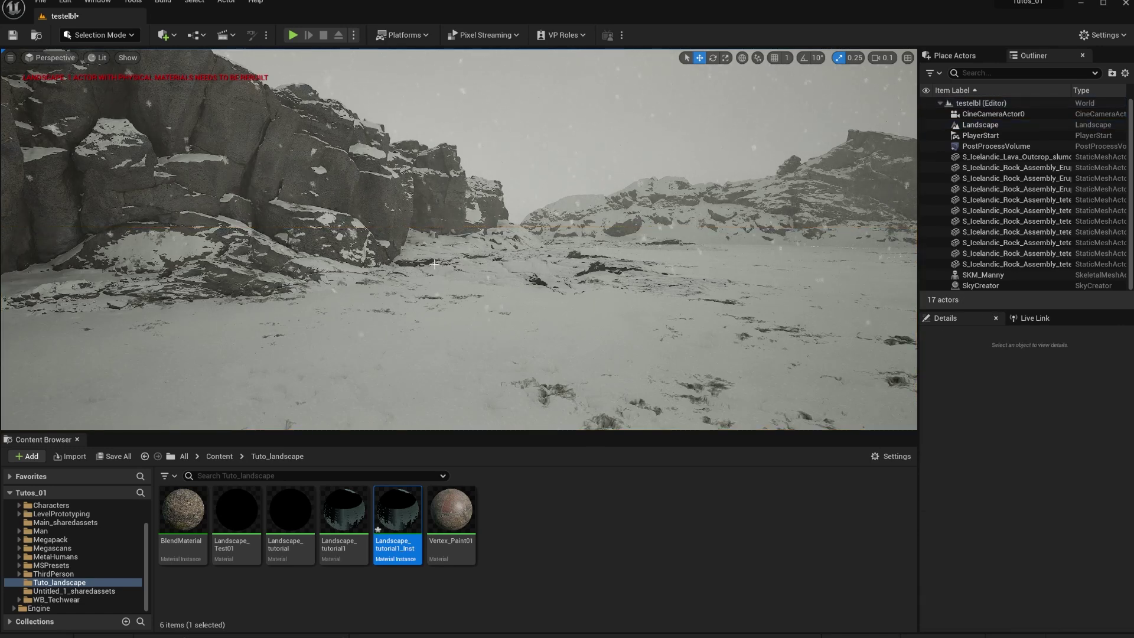
pyautogui.click(460, 322)
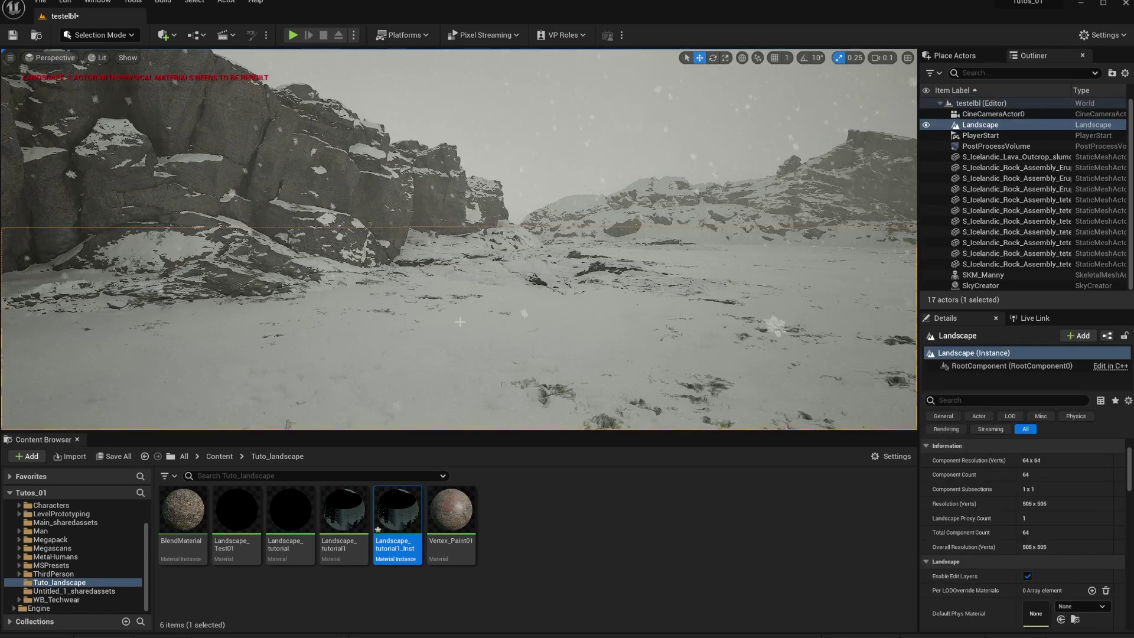
pyautogui.click(365, 197)
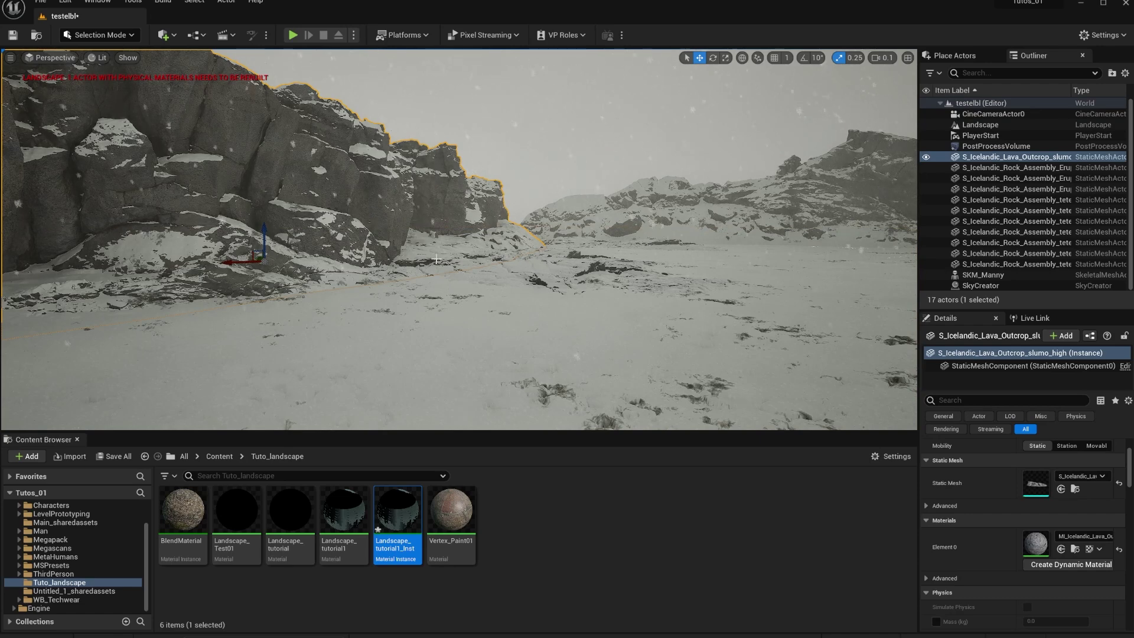
pyautogui.click(503, 330)
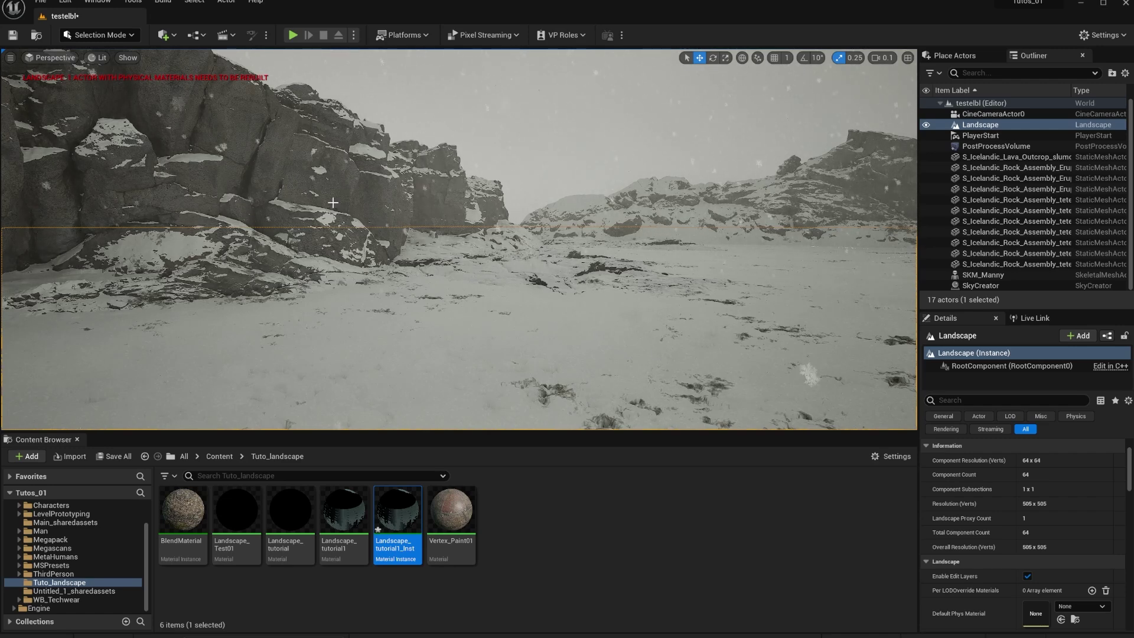
pyautogui.click(275, 176)
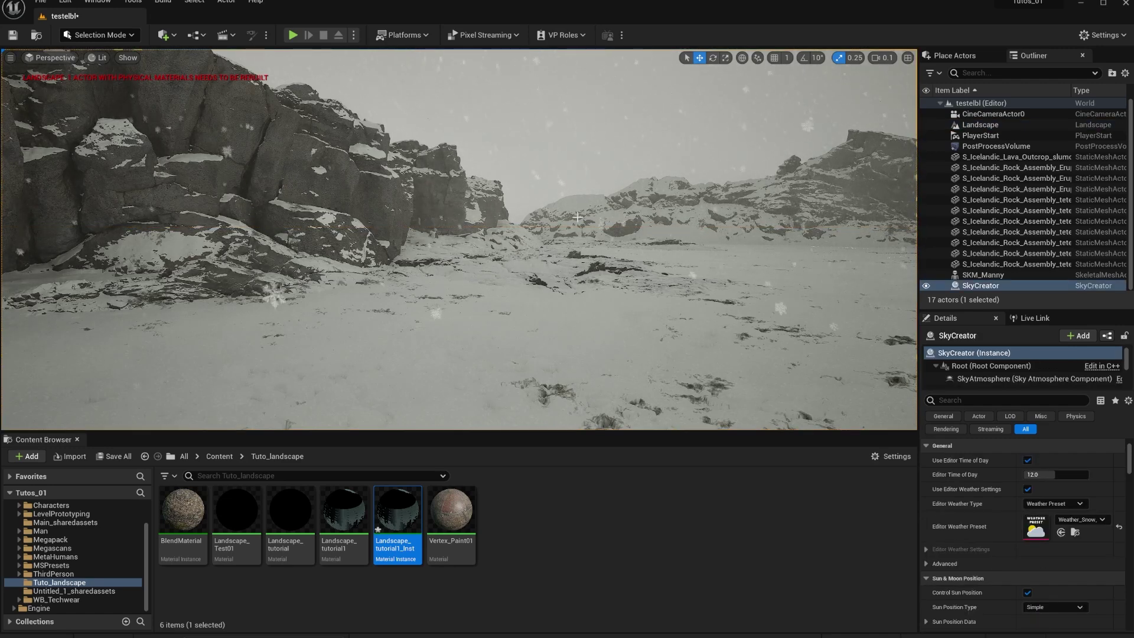
# Look through SkyCreator's settings as far as Post Process, and switch Use Exposure Settings off and back on to compare the exposure.
pyautogui.moveTo(458, 240); pyautogui.dragTo(673, 207, button='right')
pyautogui.moveTo(626, 262); pyautogui.dragTo(614, 260, button='right')
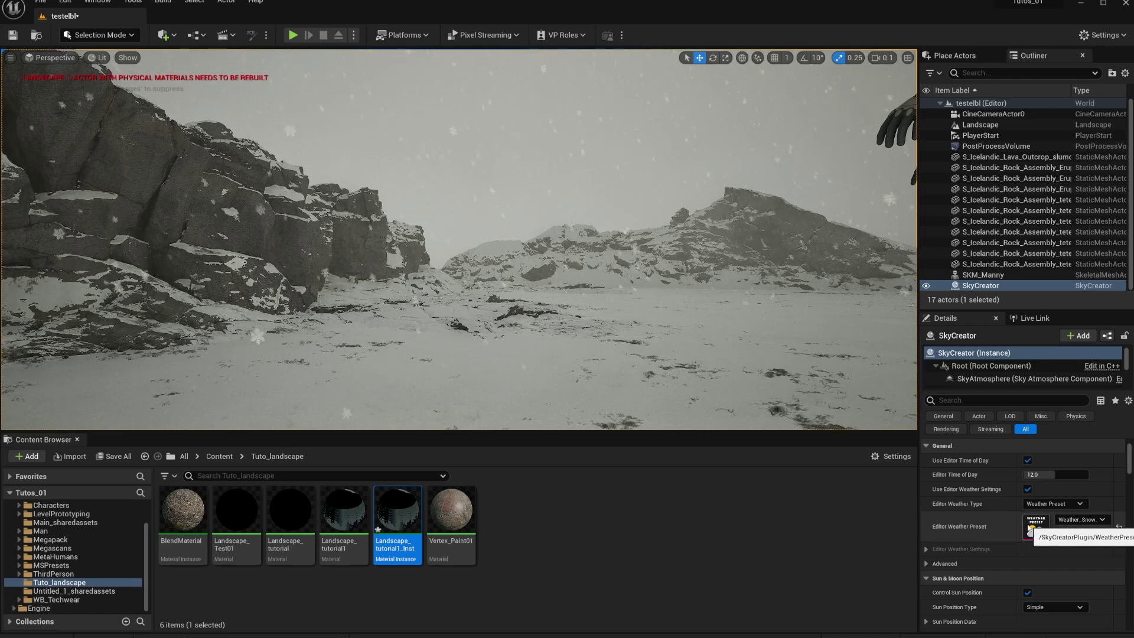
pyautogui.scroll(-8, 1010, 492)
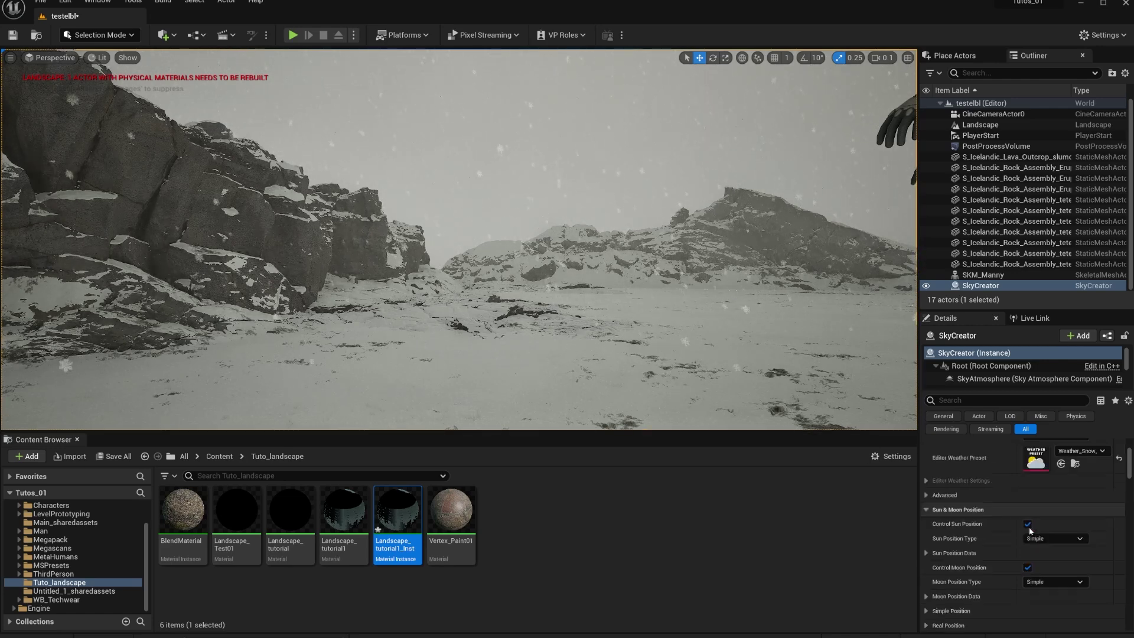
pyautogui.scroll(-3, 1010, 488)
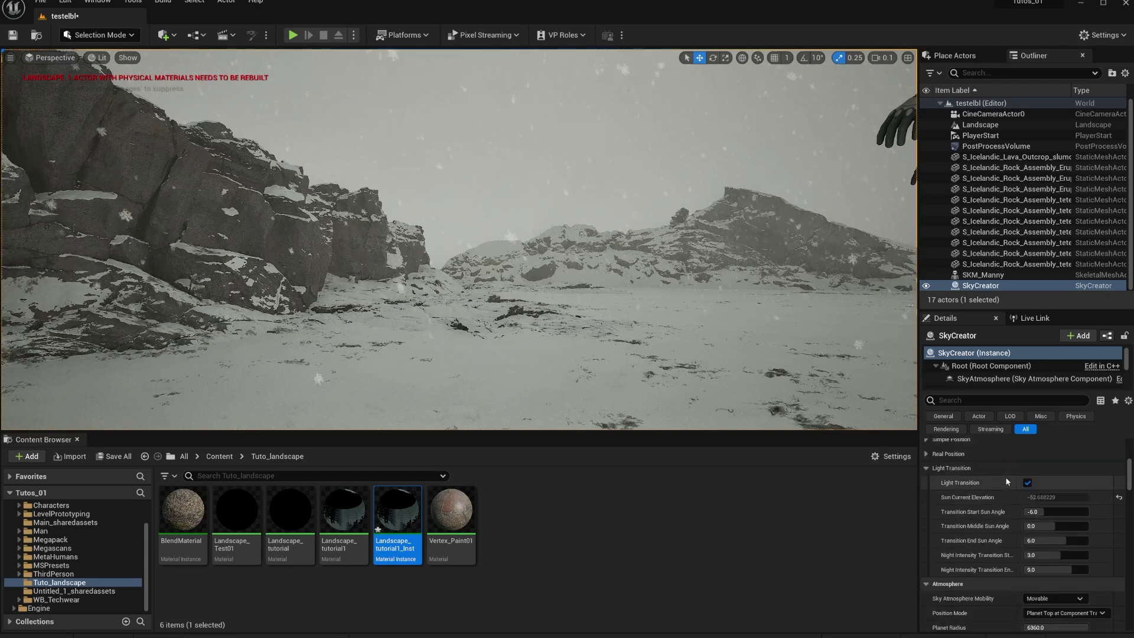
pyautogui.scroll(-8, 1003, 479)
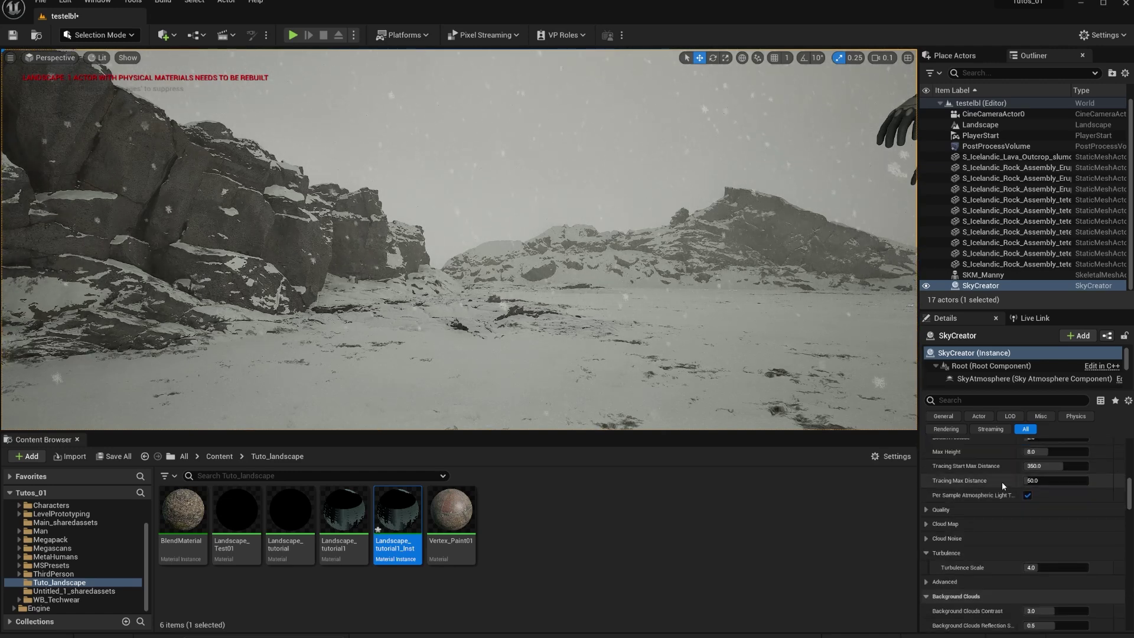
pyautogui.scroll(-4, 1001, 481)
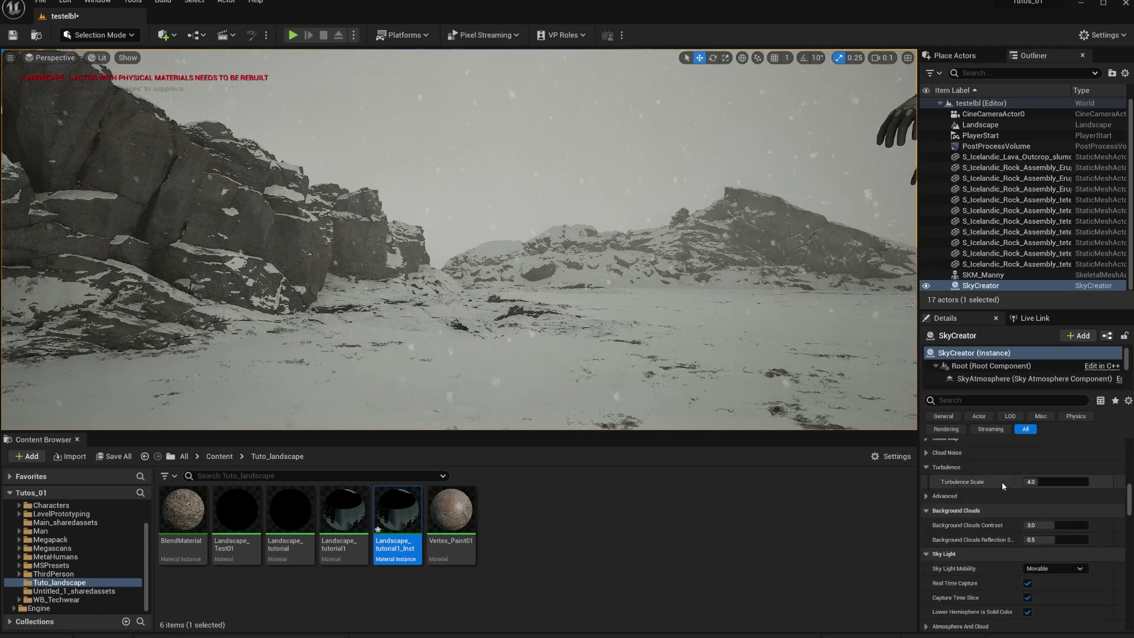
pyautogui.scroll(-4, 997, 510)
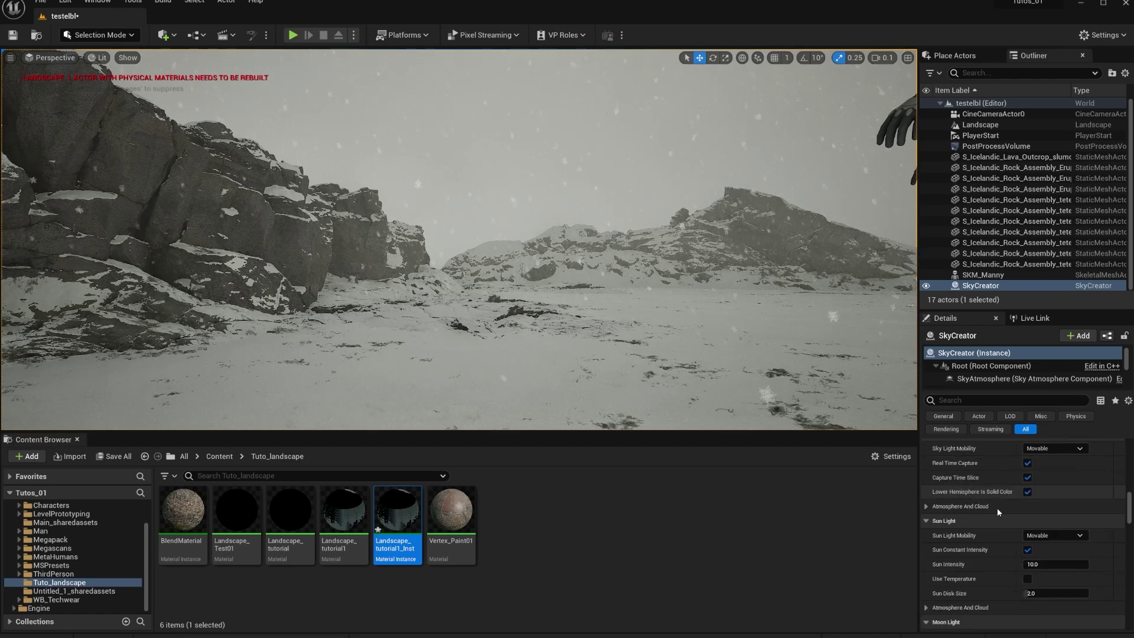
pyautogui.scroll(-5, 993, 507)
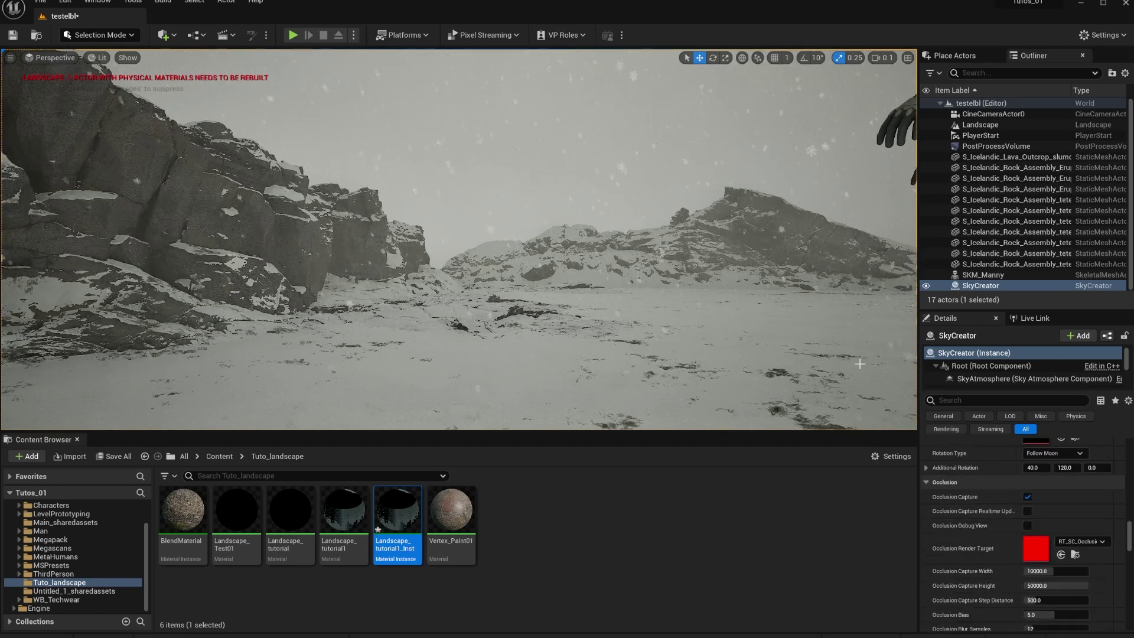
pyautogui.scroll(-5, 992, 513)
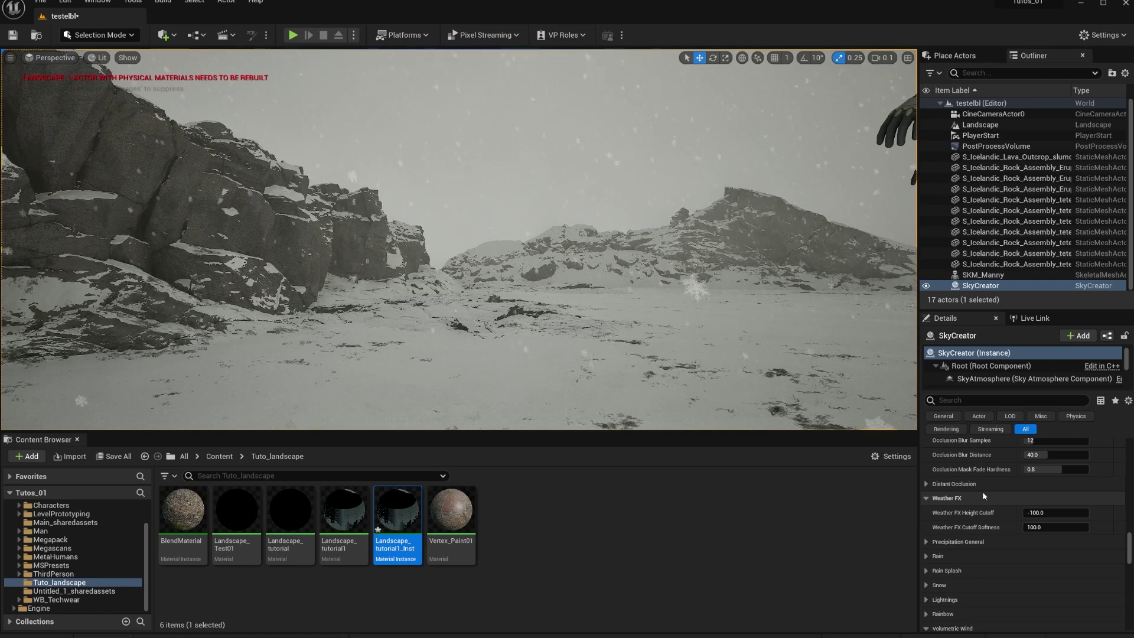
pyautogui.scroll(-3, 1015, 546)
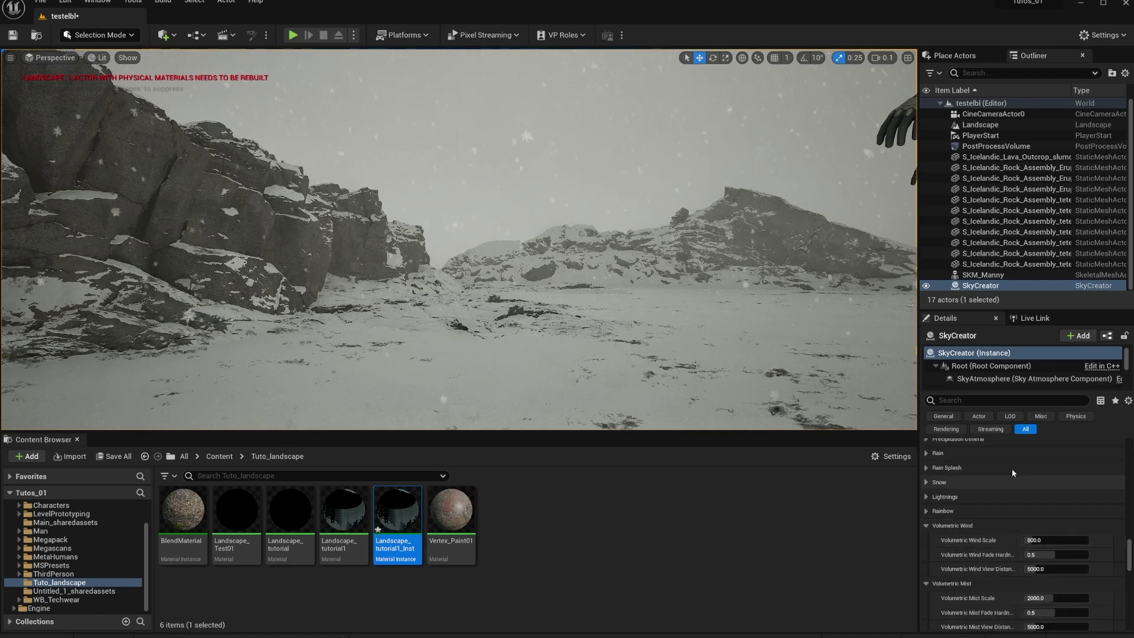
pyautogui.scroll(-3, 1012, 534)
pyautogui.scroll(-6, 977, 501)
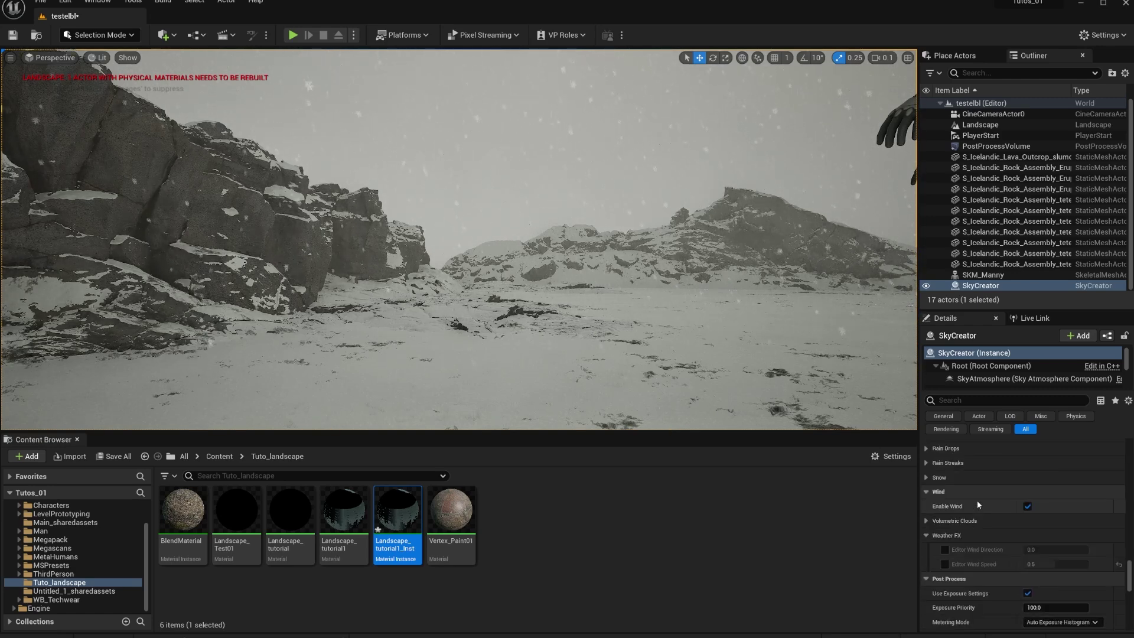
pyautogui.scroll(-1, 977, 500)
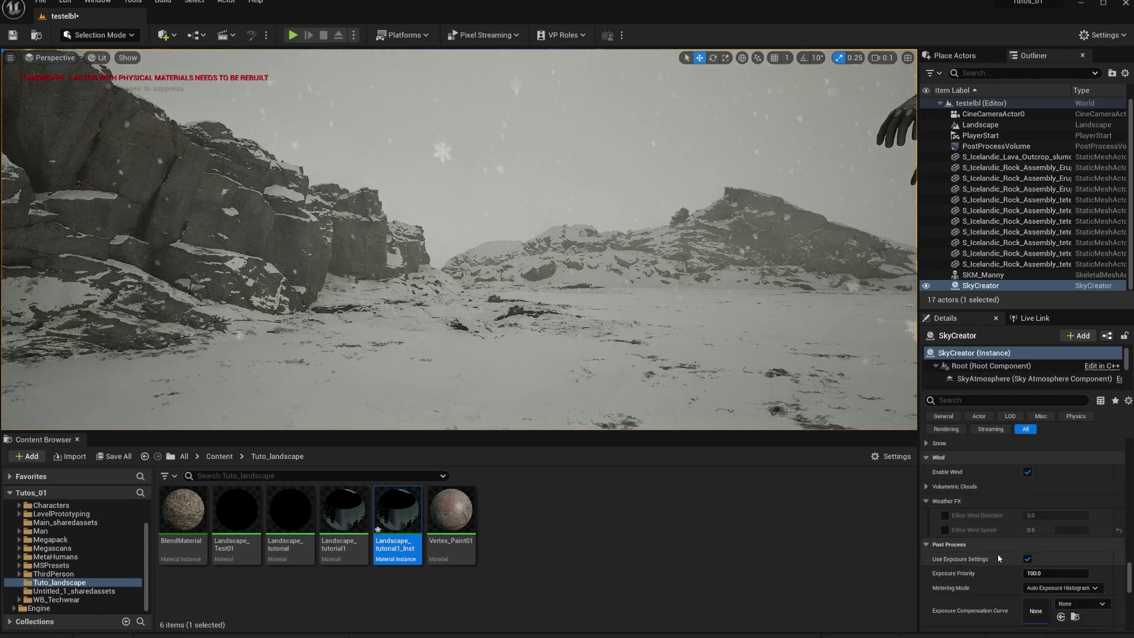
pyautogui.scroll(-1, 990, 546)
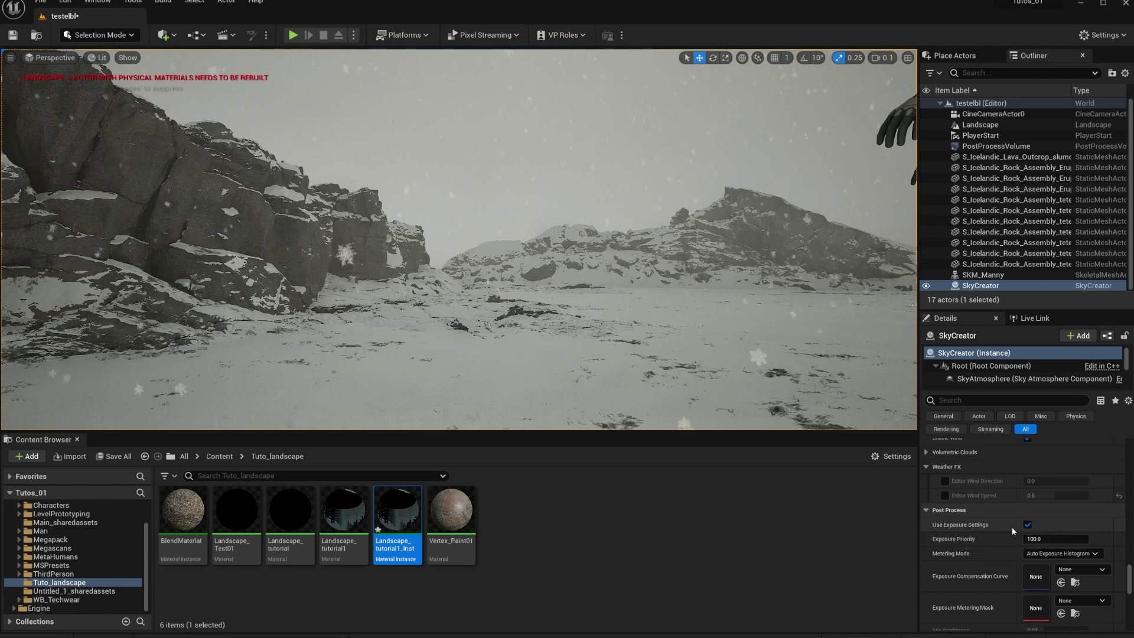
pyautogui.click(1027, 525)
pyautogui.click(1027, 525)
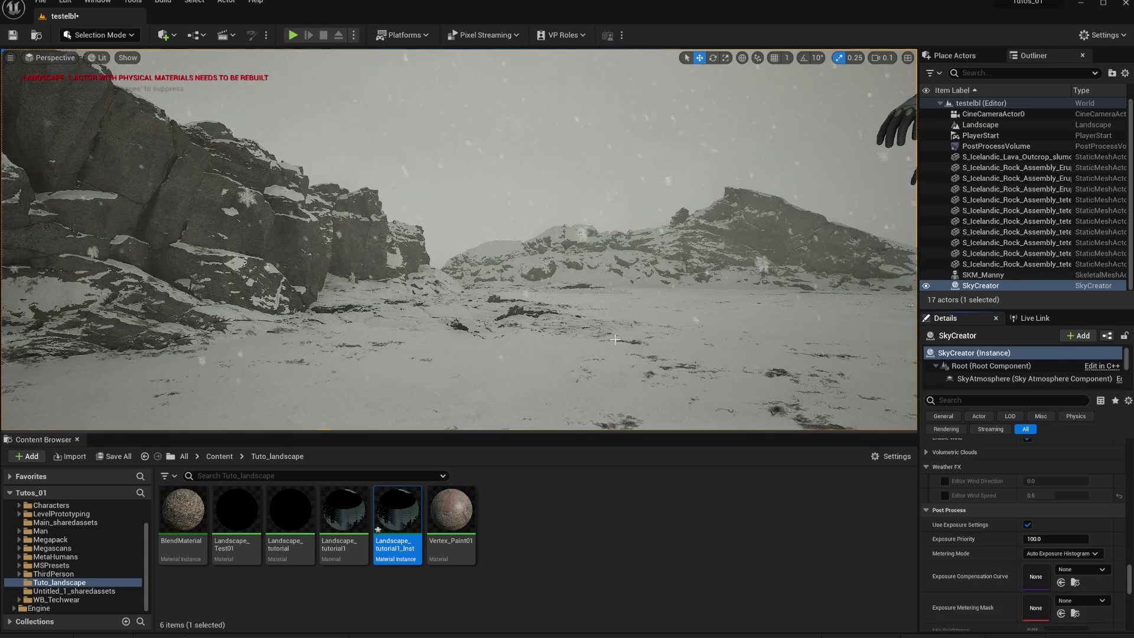
# Set SkyCreator's Editor Weather Preset to a cloudy preset without snow.
pyautogui.moveTo(458, 239); pyautogui.dragTo(542, 307, button='right')
pyautogui.moveTo(532, 236); pyautogui.dragTo(473, 236, button='right')
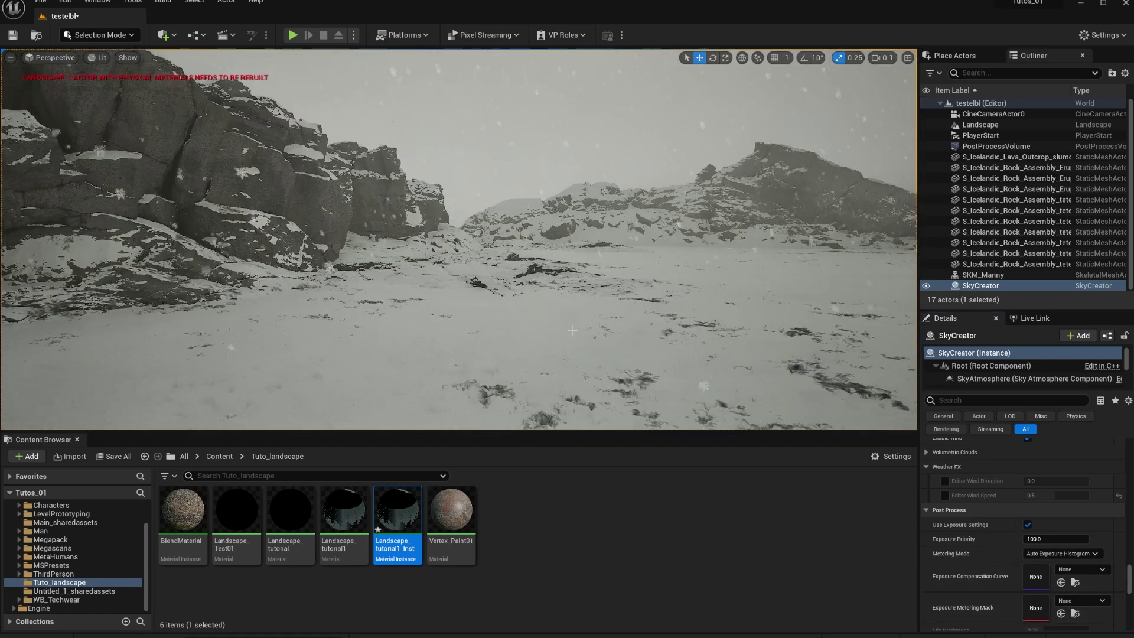
pyautogui.scroll(5, 1014, 533)
pyautogui.scroll(5, 1016, 540)
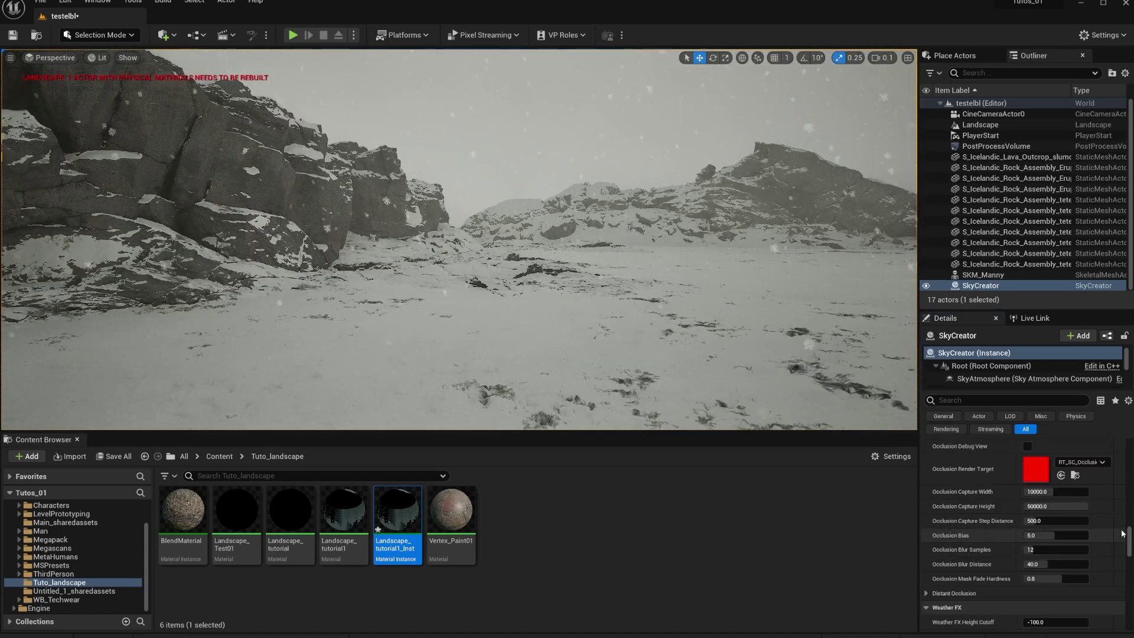
pyautogui.moveTo(1128, 523); pyautogui.dragTo(1127, 455)
pyautogui.scroll(1, 1128, 454)
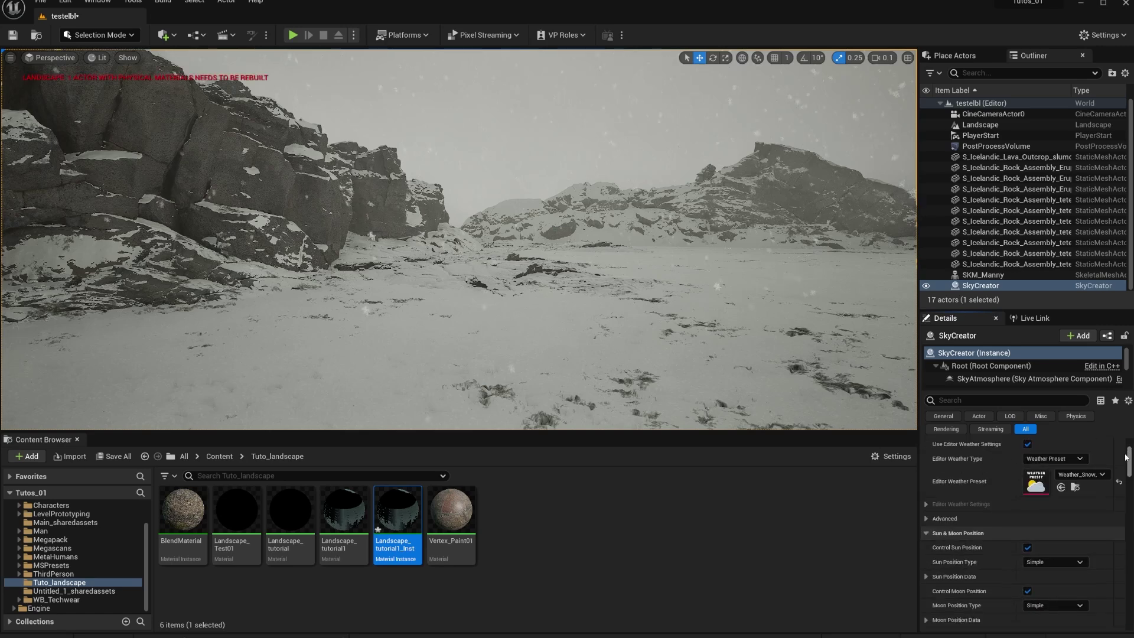
pyautogui.click(1101, 474)
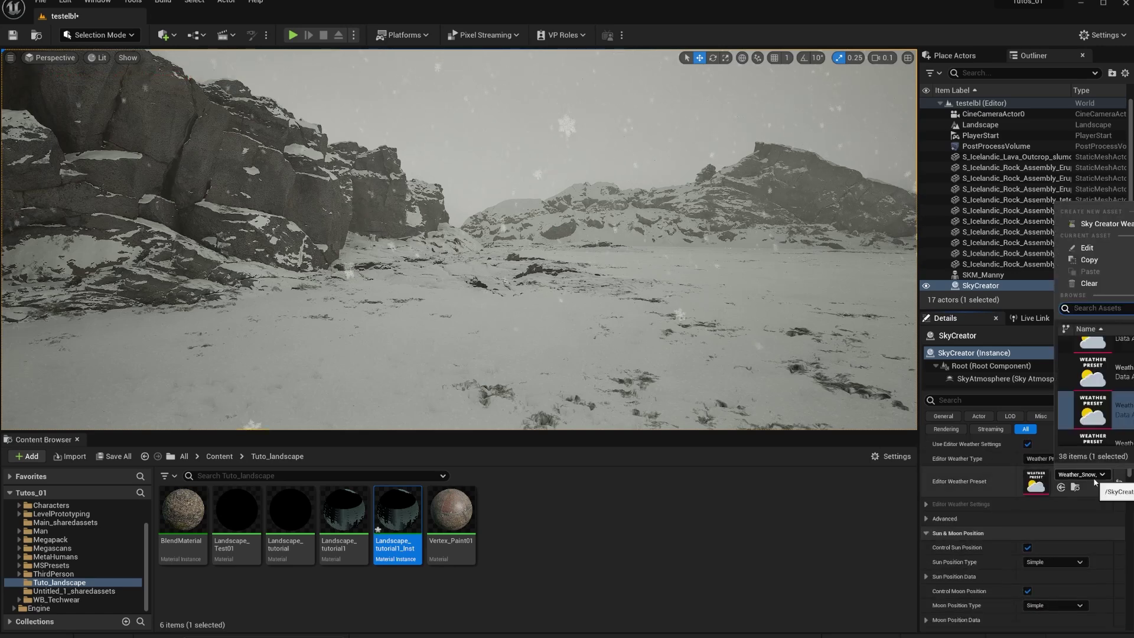
pyautogui.click(1110, 414)
# Inspect the rocks and clouds under the cloudy preset, and switch the viewport to the CineCameraActor0 view.
pyautogui.moveTo(718, 352); pyautogui.dragTo(750, 329, button='right')
pyautogui.scroll(-6, 1057, 511)
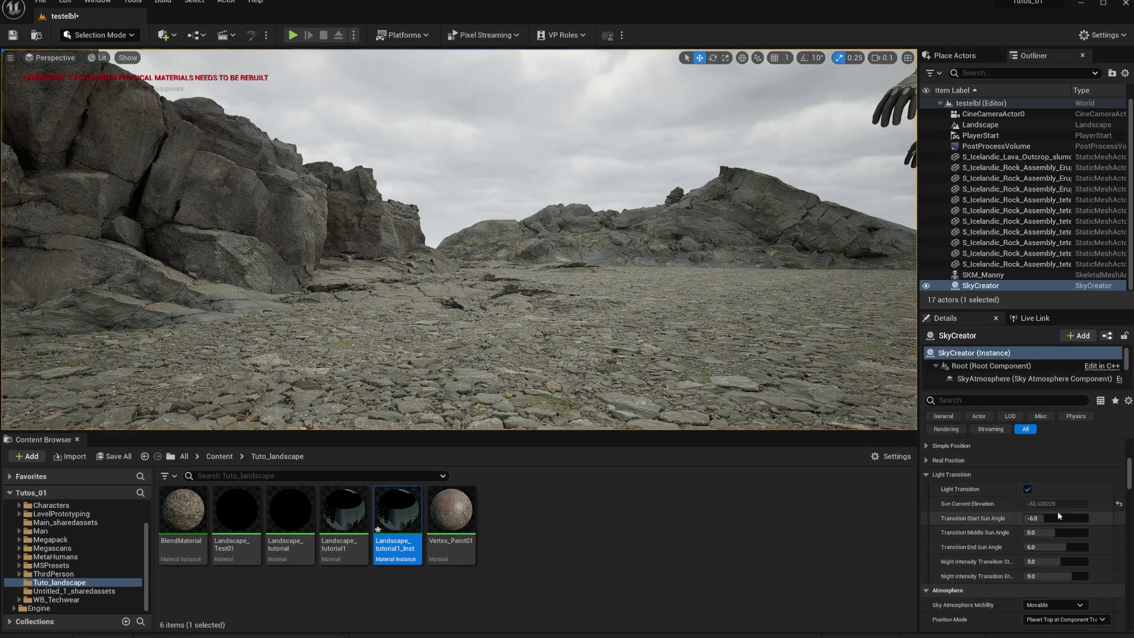
pyautogui.scroll(5, 1057, 511)
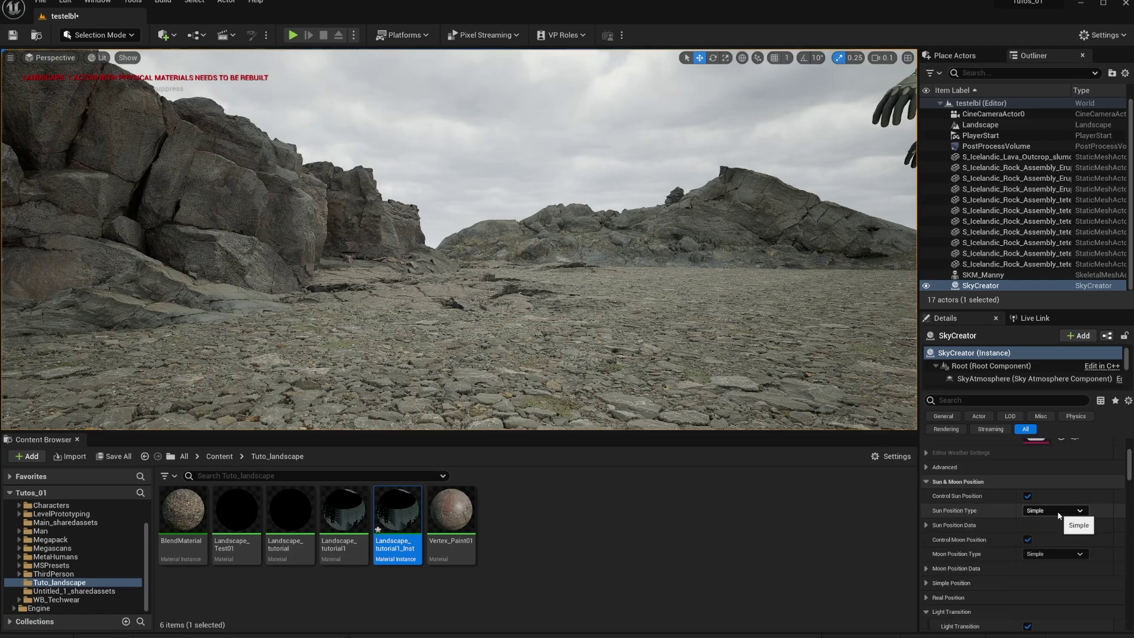
pyautogui.moveTo(537, 284); pyautogui.dragTo(507, 194, button='right')
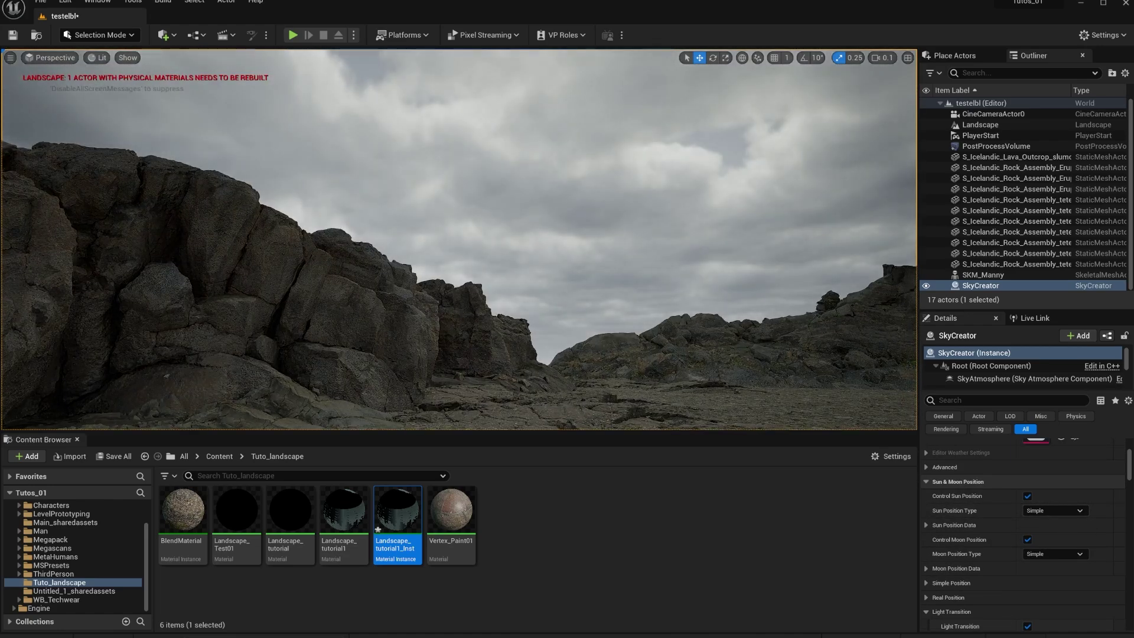
pyautogui.moveTo(111, 90); pyautogui.dragTo(136, 183, button='right')
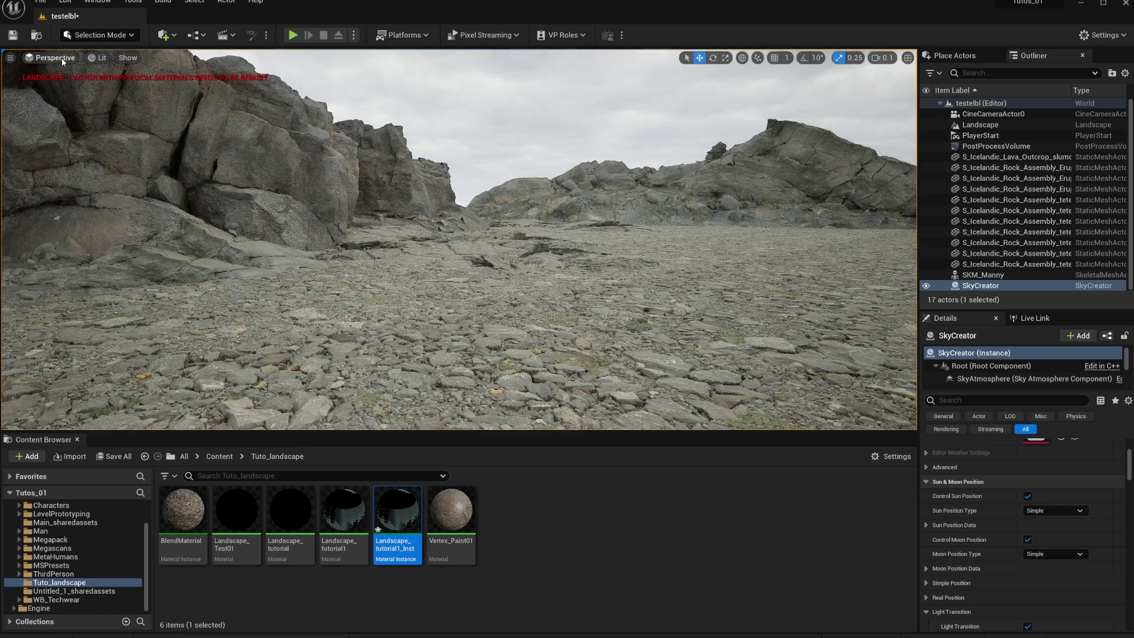
pyautogui.click(56, 57)
pyautogui.click(71, 182)
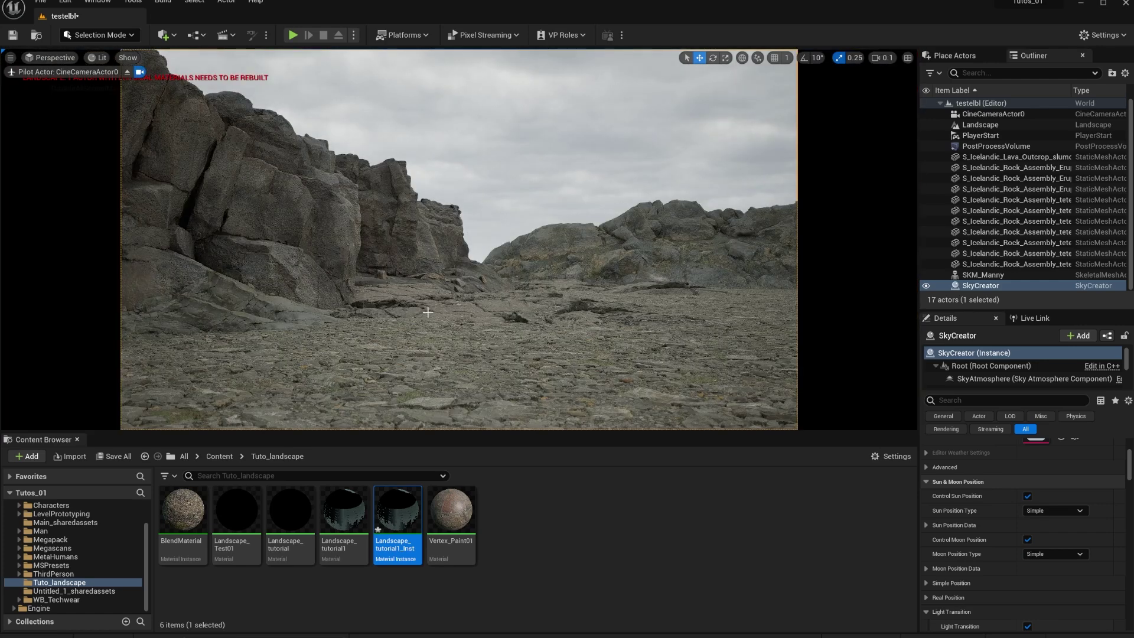